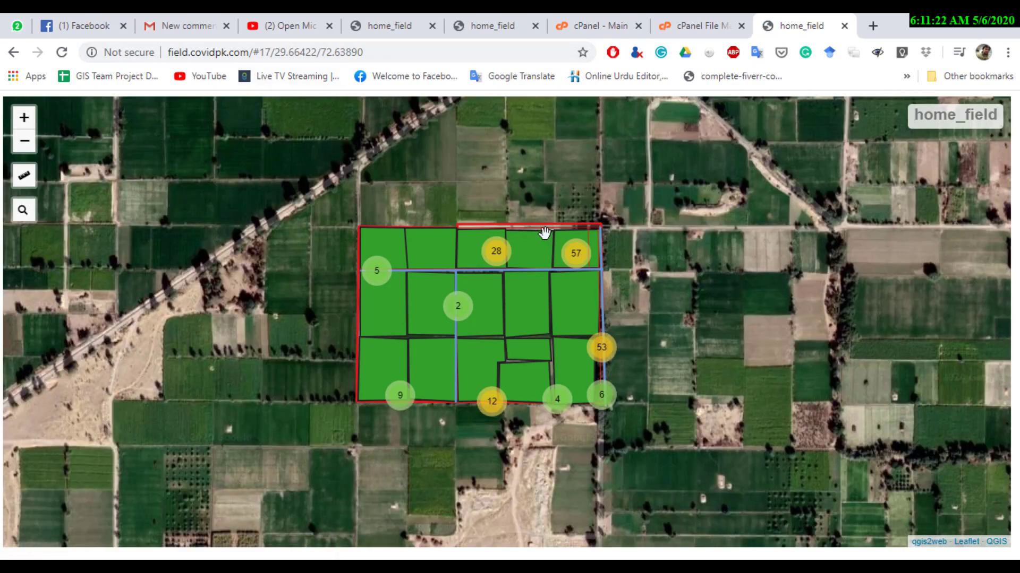
# On the home_field web map, open a central field's attribute popup and zoom to the northeastern tree cluster labelled 57
pyautogui.moveTo(652, 258); pyautogui.dragTo(668, 260)
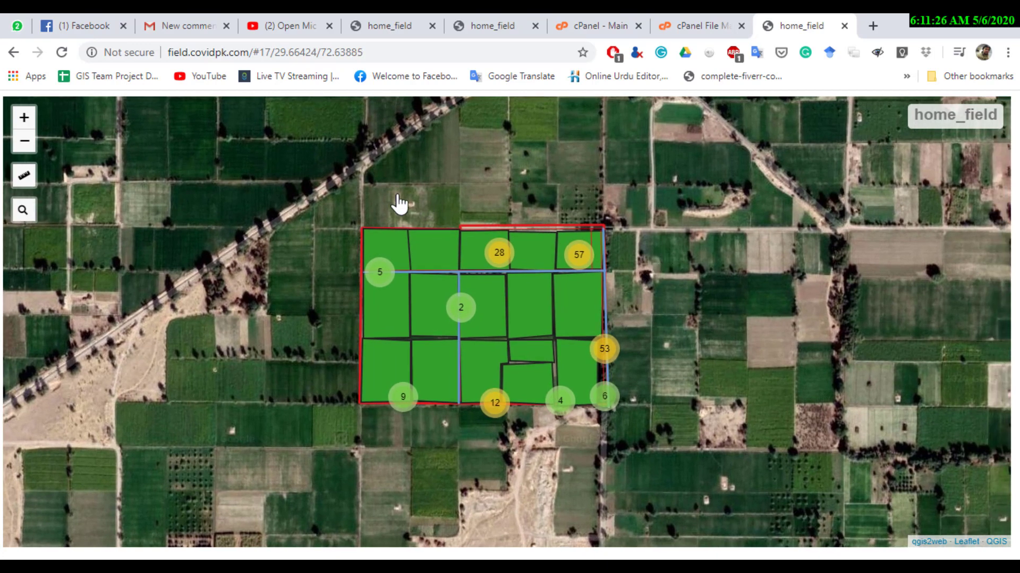
pyautogui.click(482, 329)
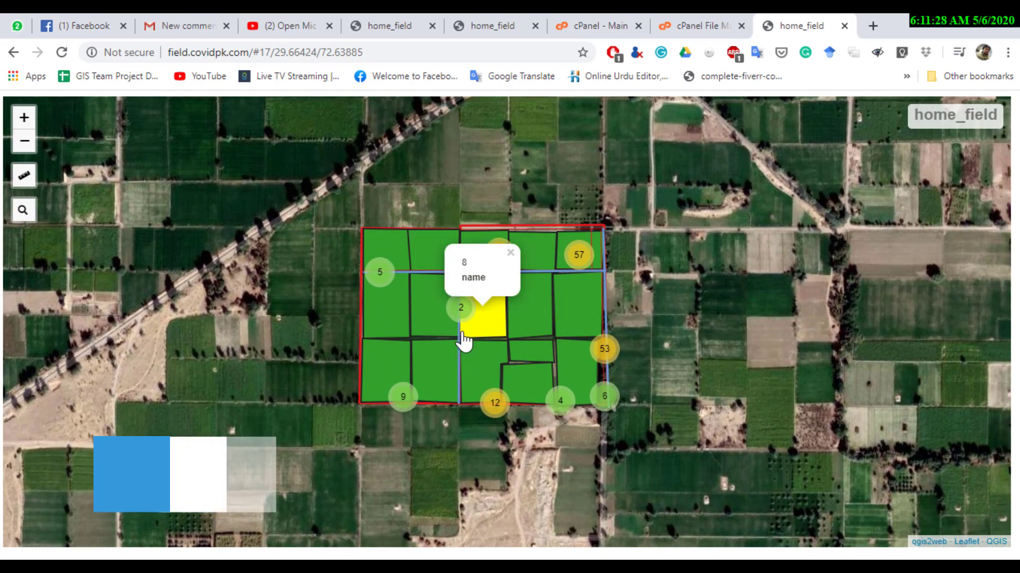
pyautogui.click(578, 260)
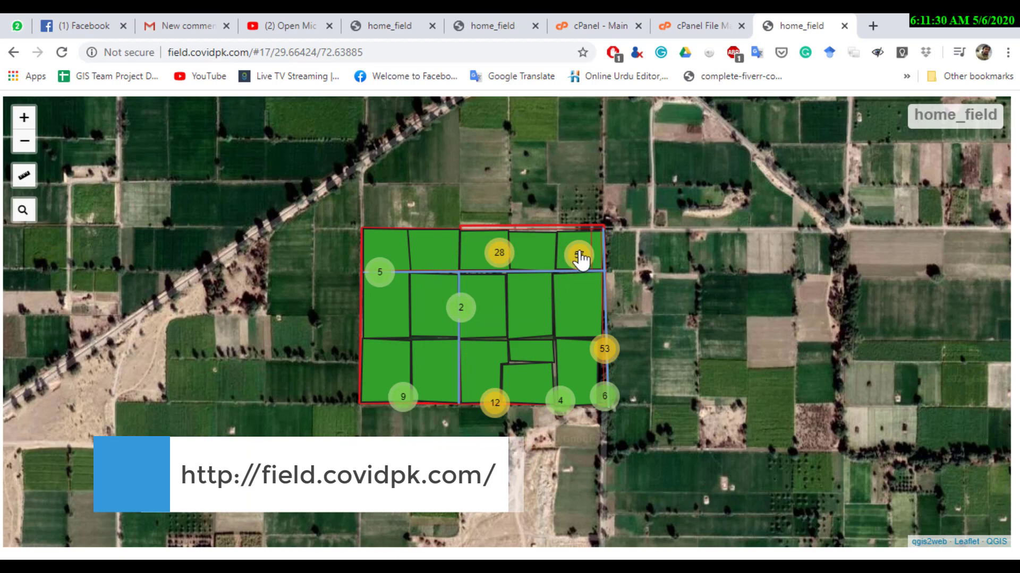
pyautogui.click(578, 259)
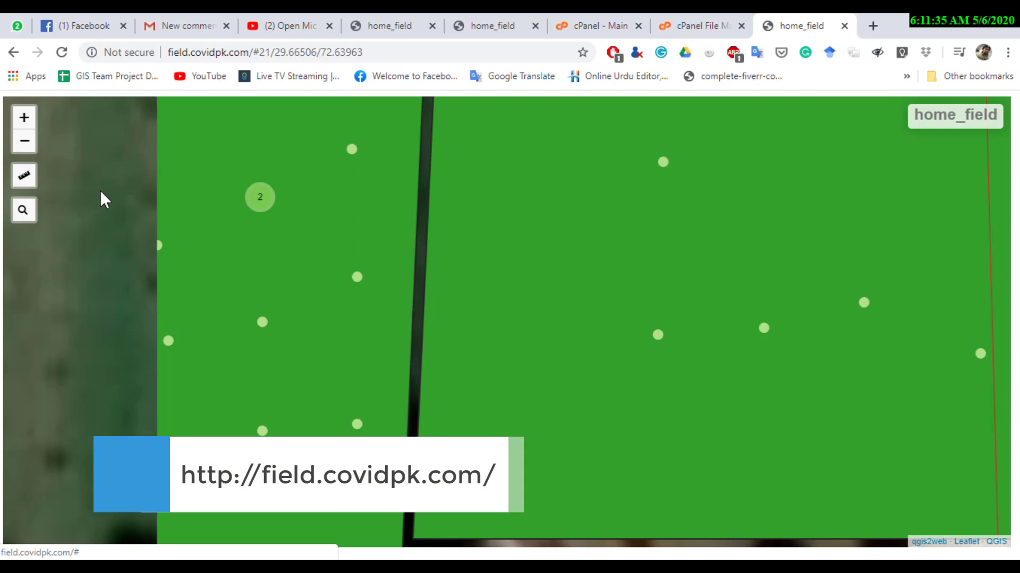
# Examine the northeastern field's attribute popup and its surrounding tree markers, and bring the whole farm back into view
pyautogui.moveTo(27, 178)
pyautogui.scroll(-1, 72, 241)
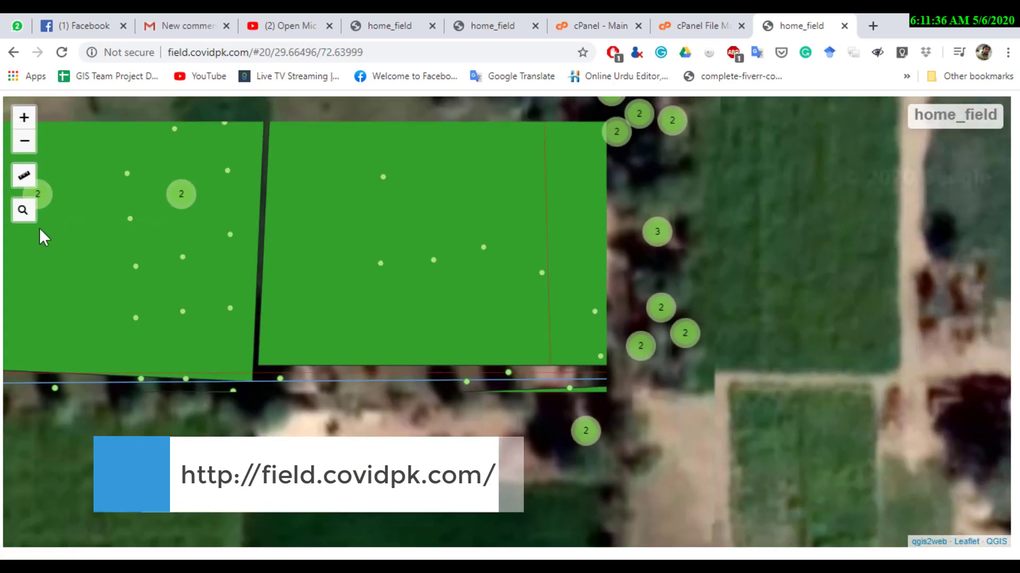
pyautogui.click(459, 237)
pyautogui.scroll(-2, 494, 266)
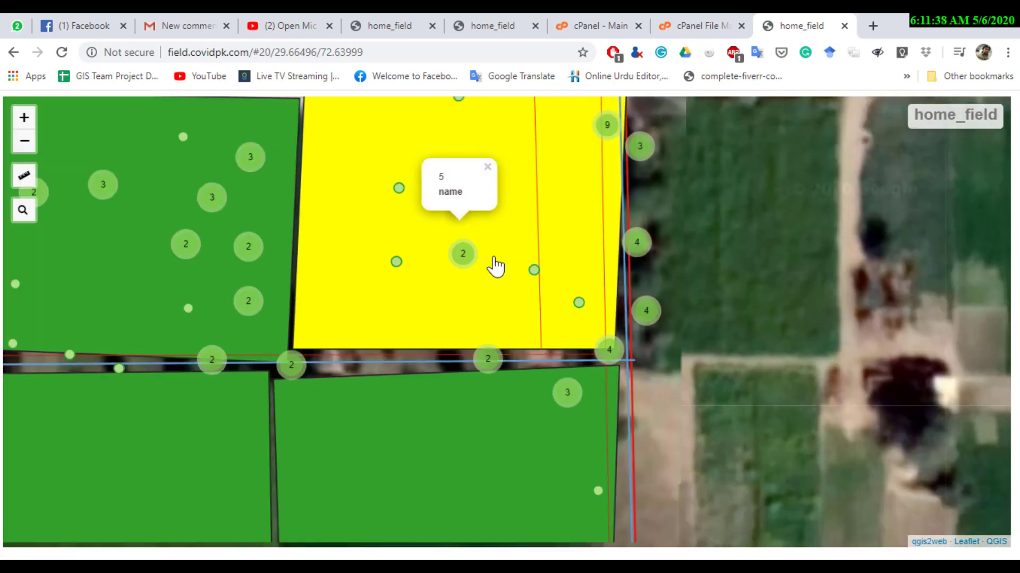
pyautogui.scroll(-1, 494, 276)
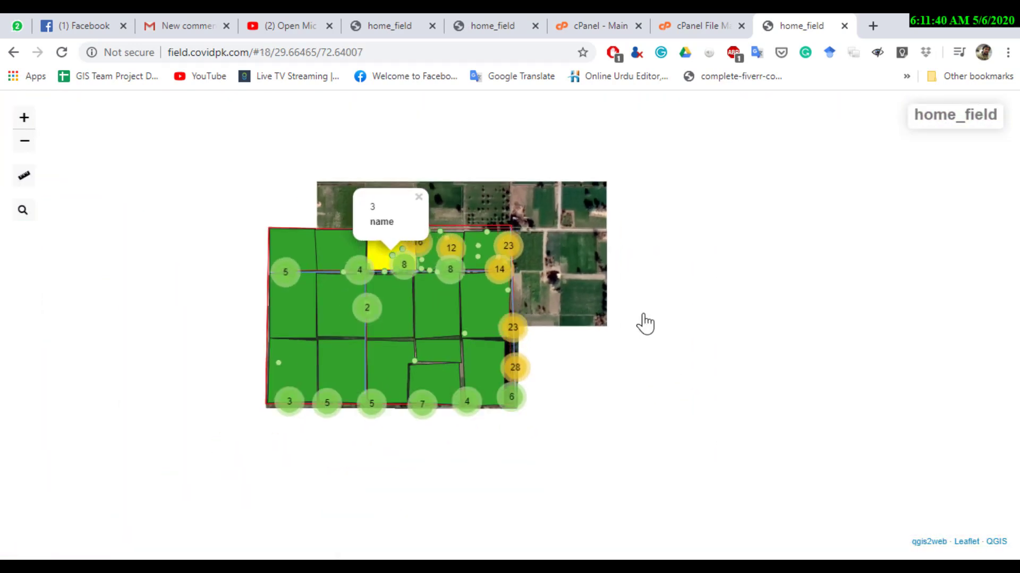
pyautogui.moveTo(621, 313); pyautogui.dragTo(701, 327)
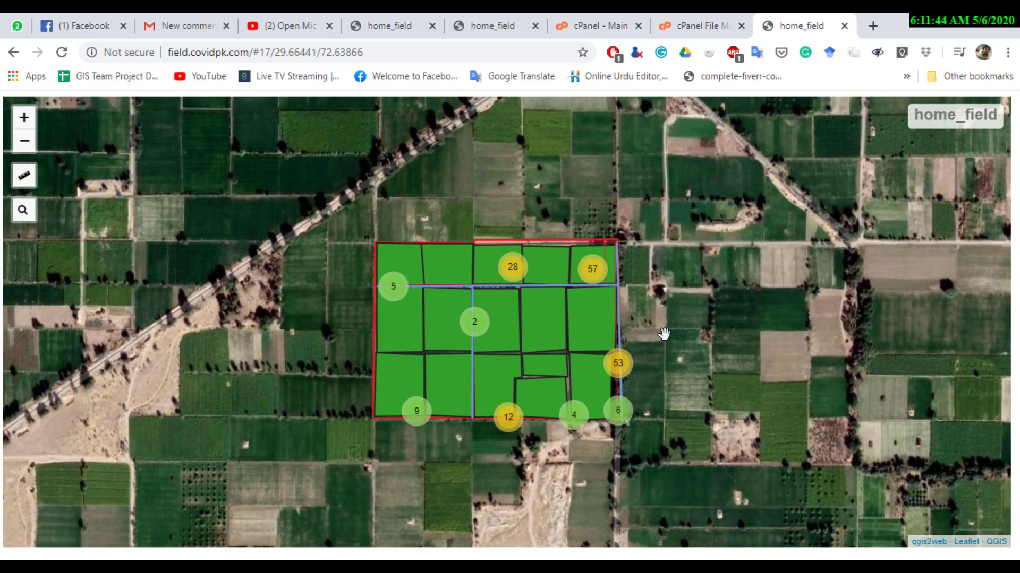
pyautogui.scroll(1, 666, 332)
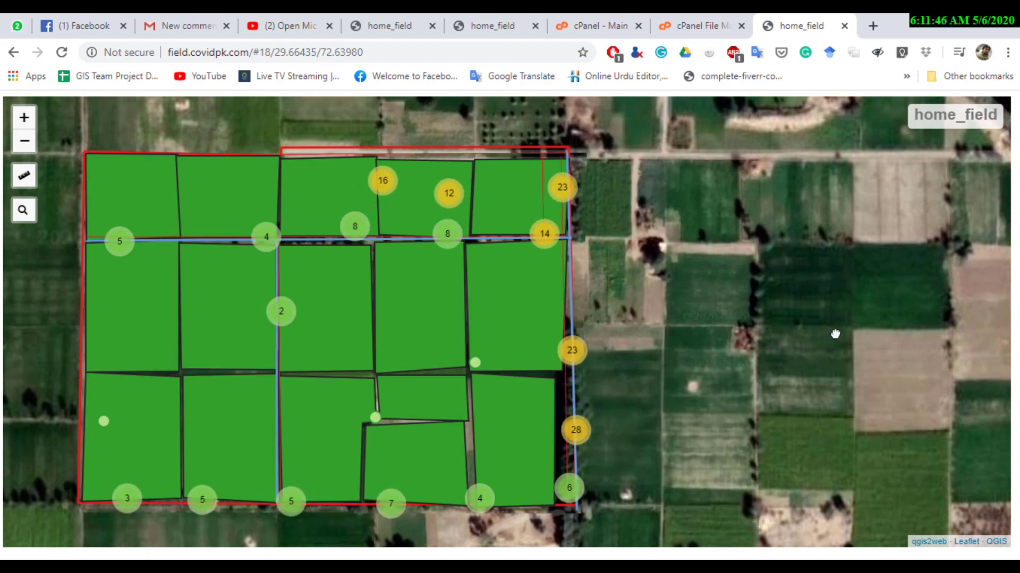
pyautogui.moveTo(667, 333); pyautogui.dragTo(776, 329)
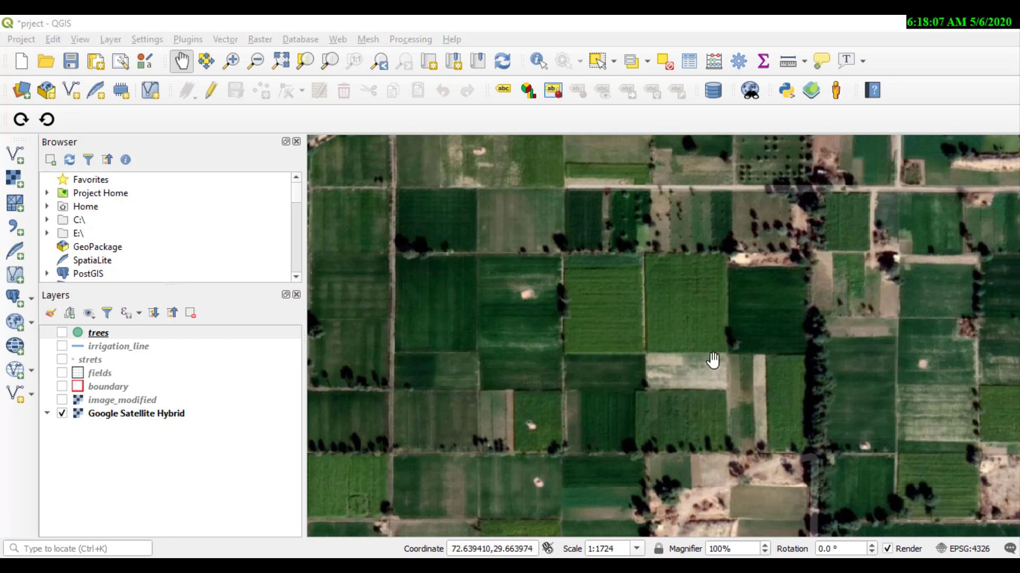
# In QGIS, check the Google Satellite Hybrid and image_modified layers and display boundary, fields and strets over the satellite imagery
pyautogui.moveTo(711, 365); pyautogui.dragTo(645, 383)
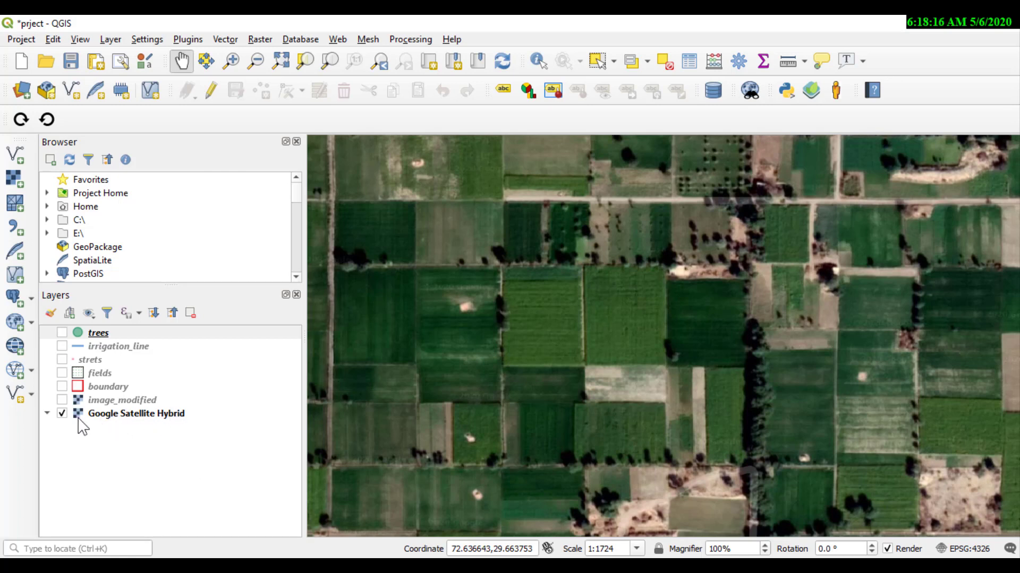
pyautogui.click(63, 414)
pyautogui.click(62, 414)
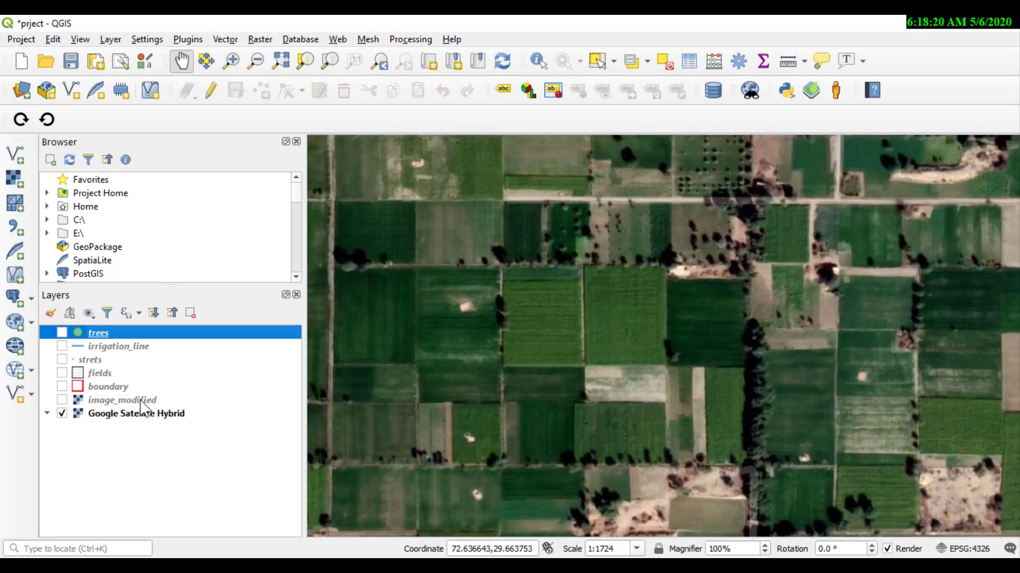
pyautogui.click(62, 401)
pyautogui.click(62, 401)
pyautogui.click(62, 386)
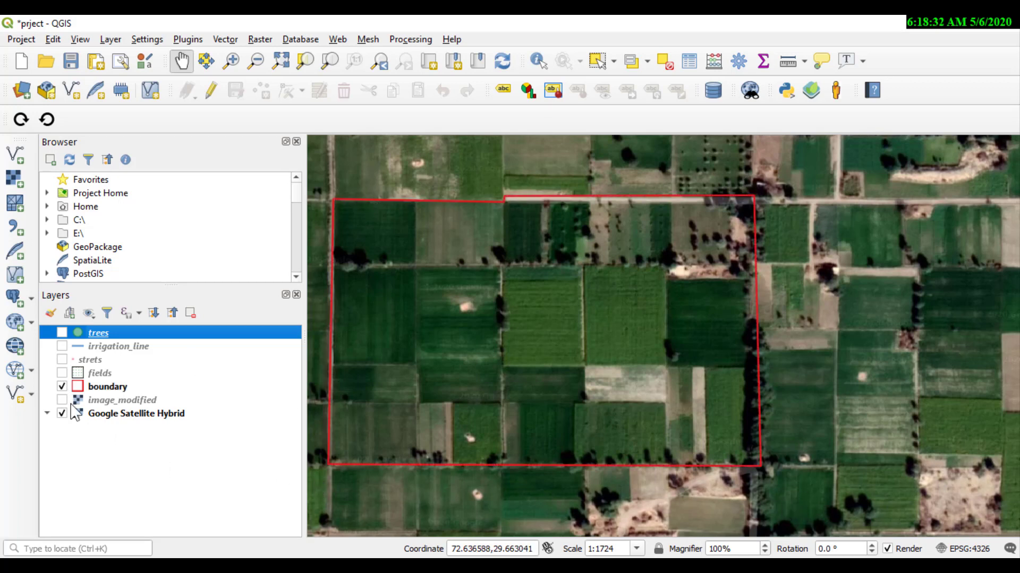
pyautogui.click(62, 373)
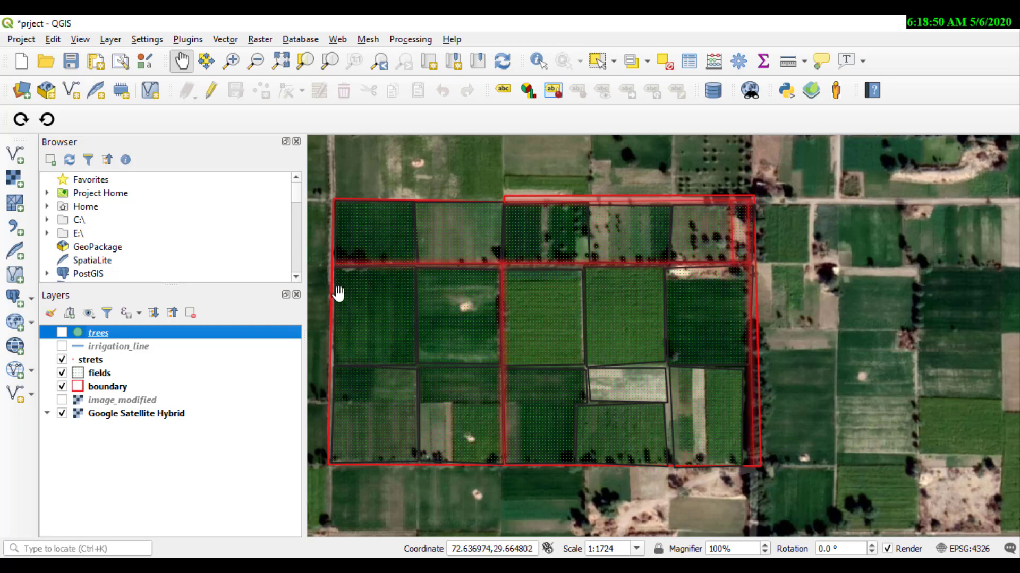
# View the strets and irrigation_line layers in isolation by hiding the satellite imagery, boundary and fields, ending with all layers hidden
pyautogui.click(63, 414)
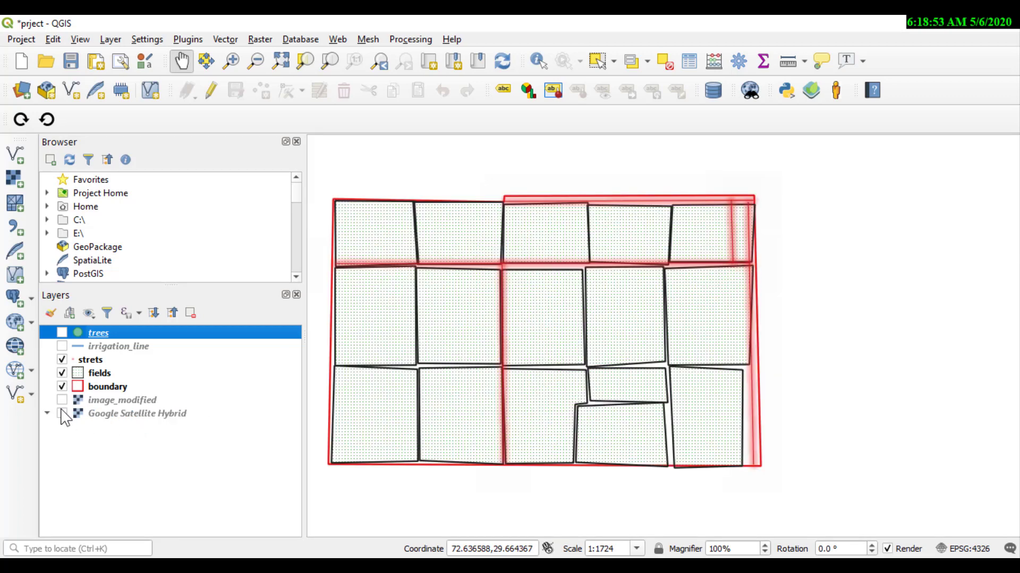
pyautogui.click(63, 386)
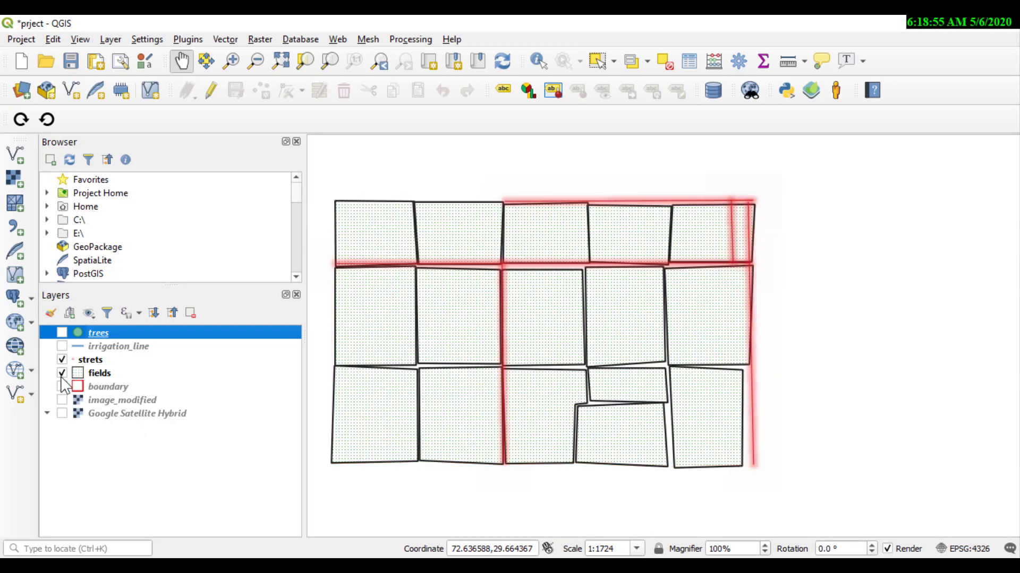
pyautogui.click(62, 374)
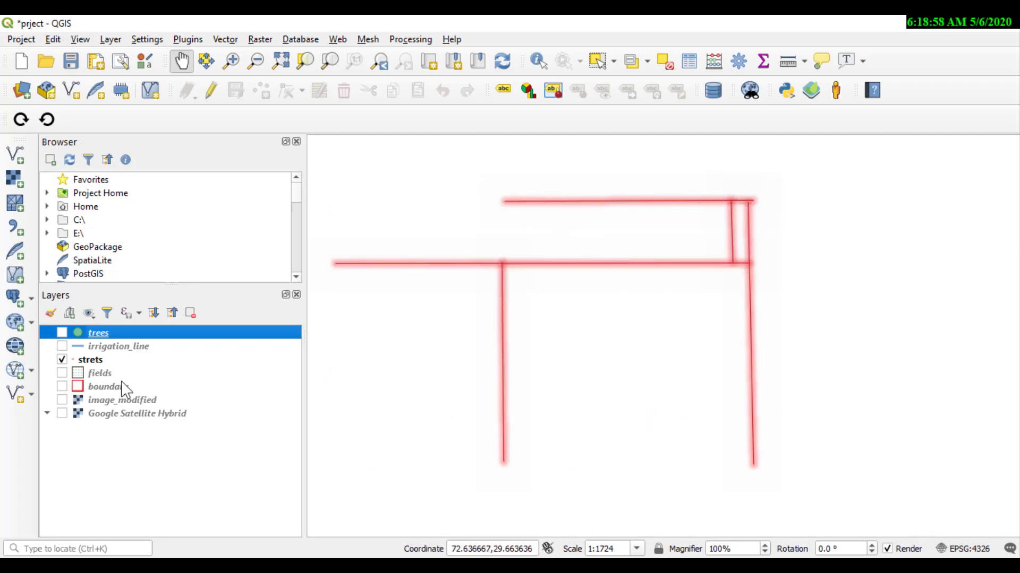
pyautogui.click(63, 346)
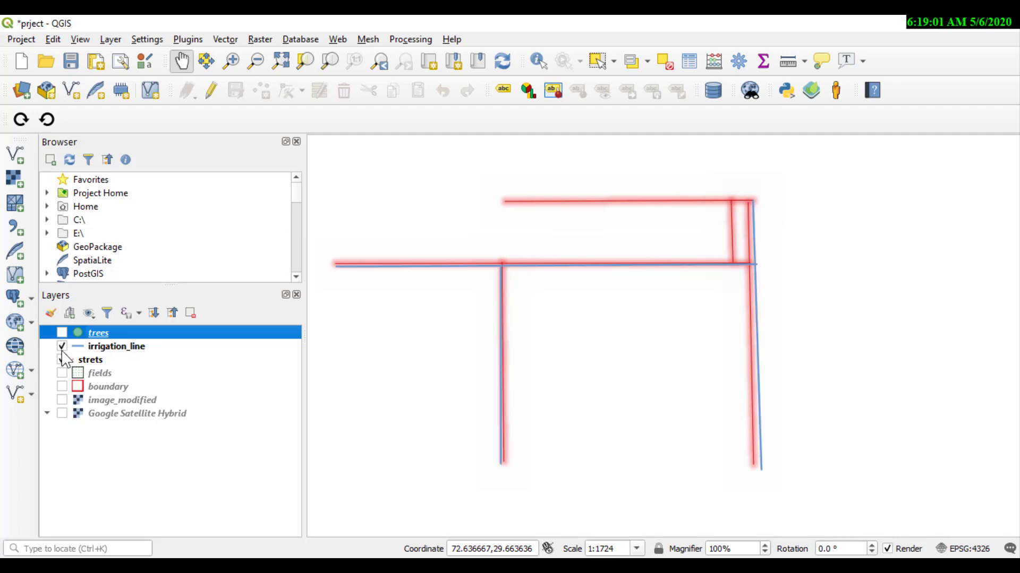
pyautogui.click(62, 360)
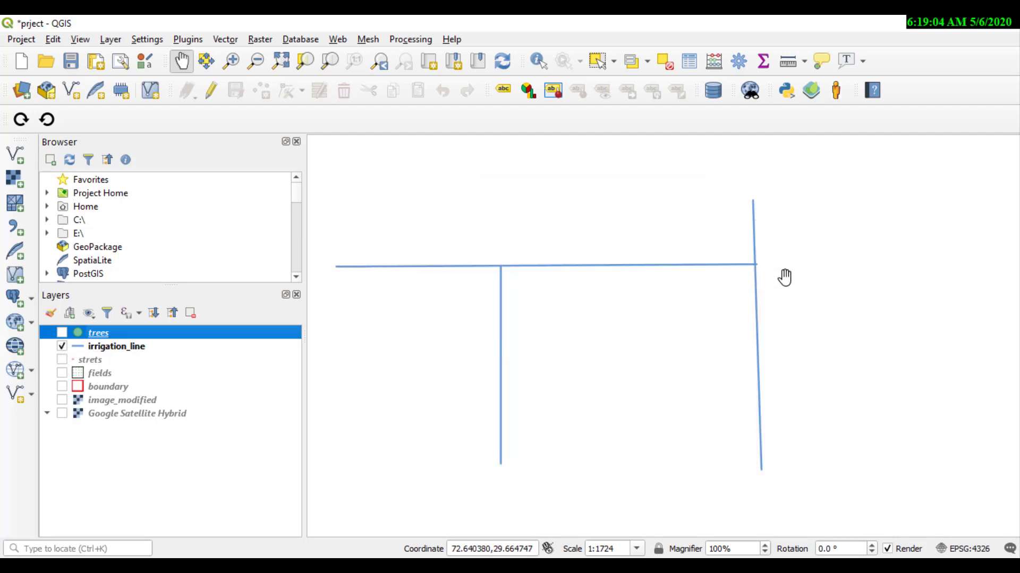
pyautogui.click(62, 347)
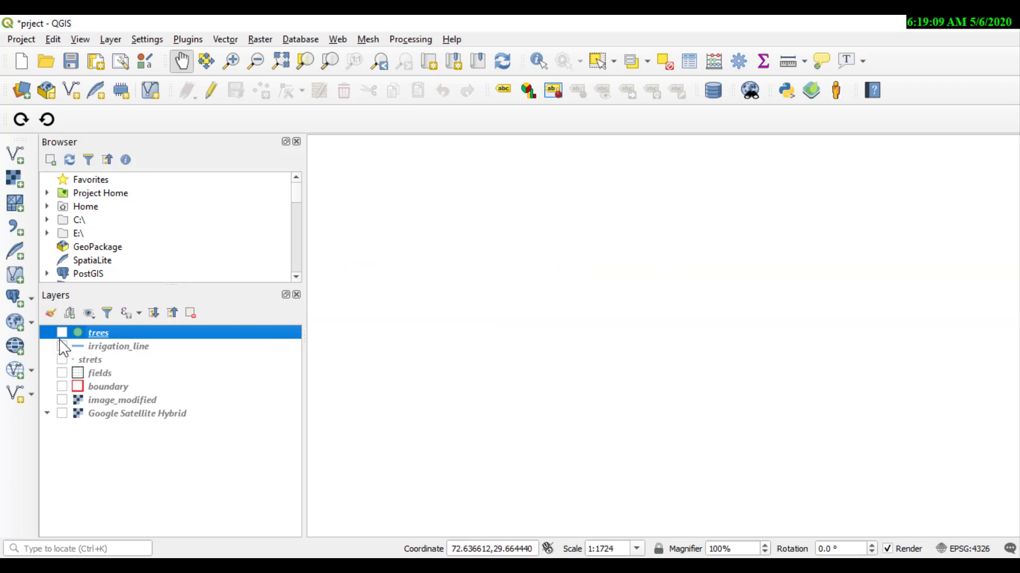
# Show the trees layer and inspect its attribute table
pyautogui.click(62, 333)
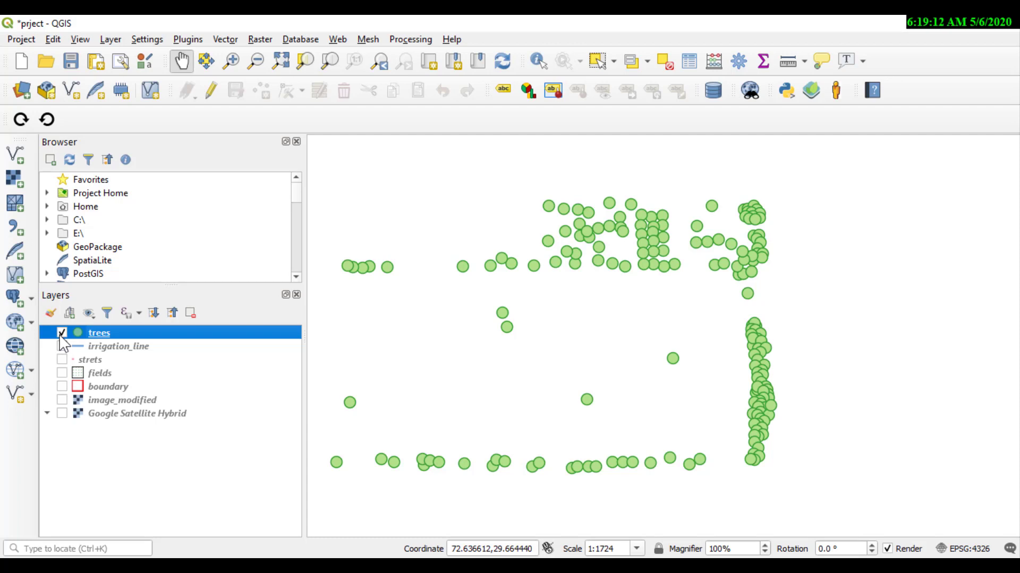
pyautogui.rightClick(90, 334)
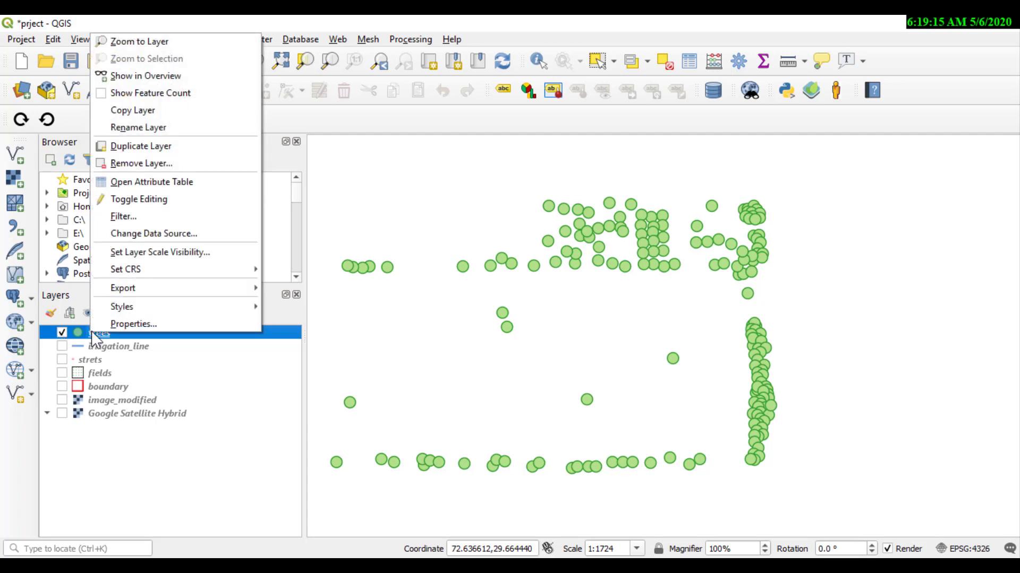
pyautogui.click(159, 183)
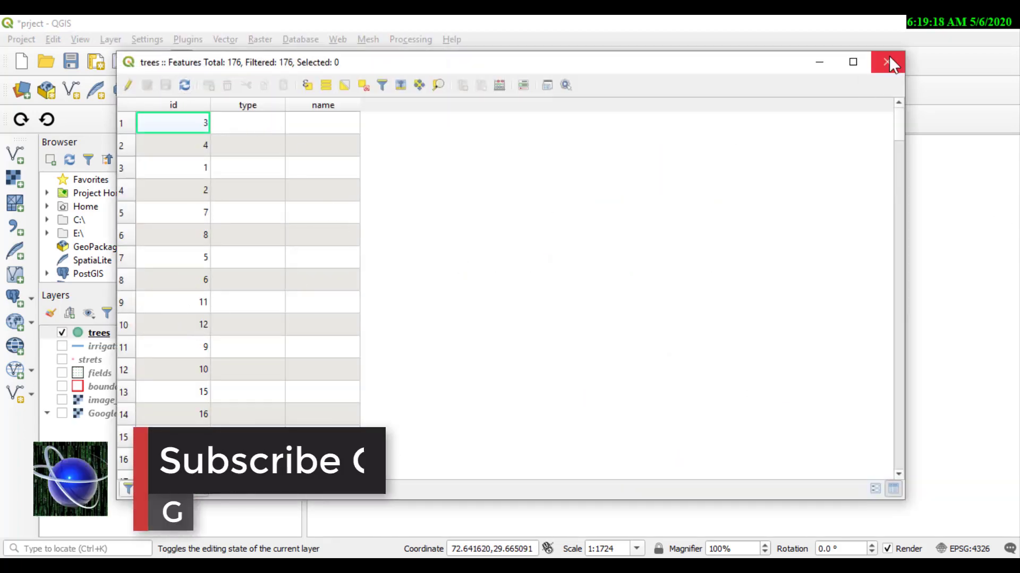
pyautogui.moveTo(899, 144); pyautogui.dragTo(898, 72)
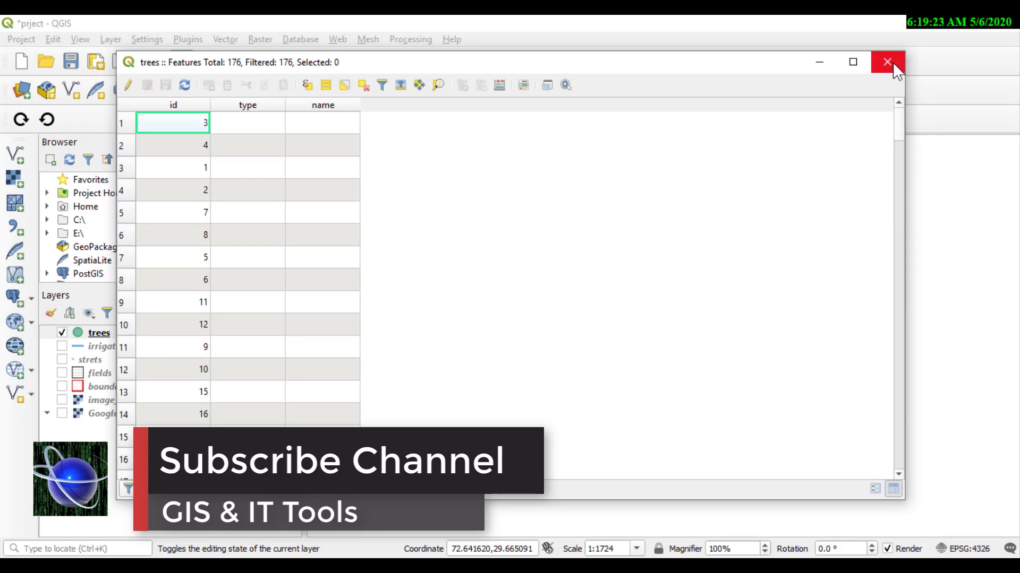
pyautogui.click(887, 62)
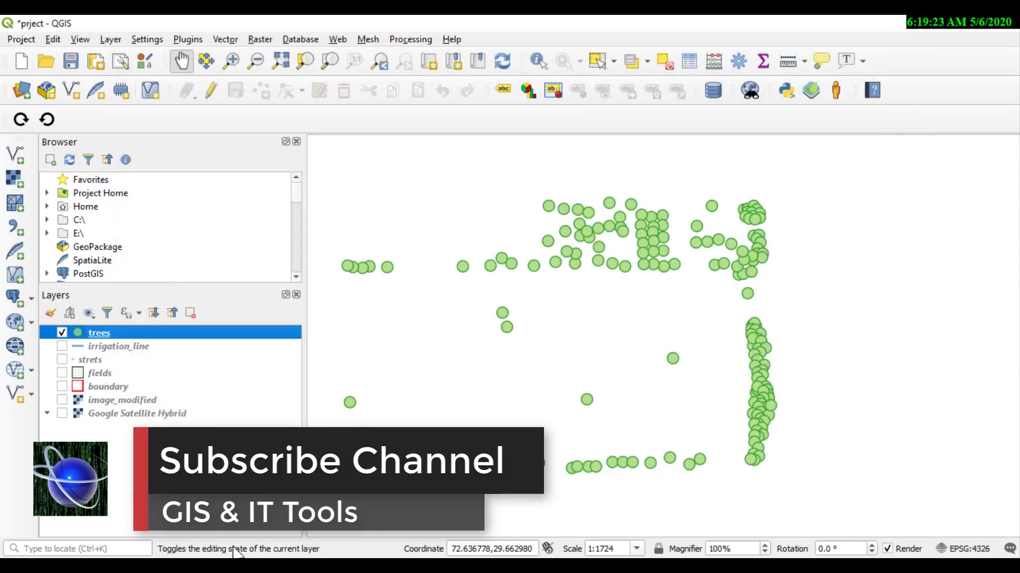
# Make the irrigation_line, strets, fields, boundary, image_modified and Google Satellite Hybrid layers visible together with the trees
pyautogui.click(61, 346)
pyautogui.click(61, 360)
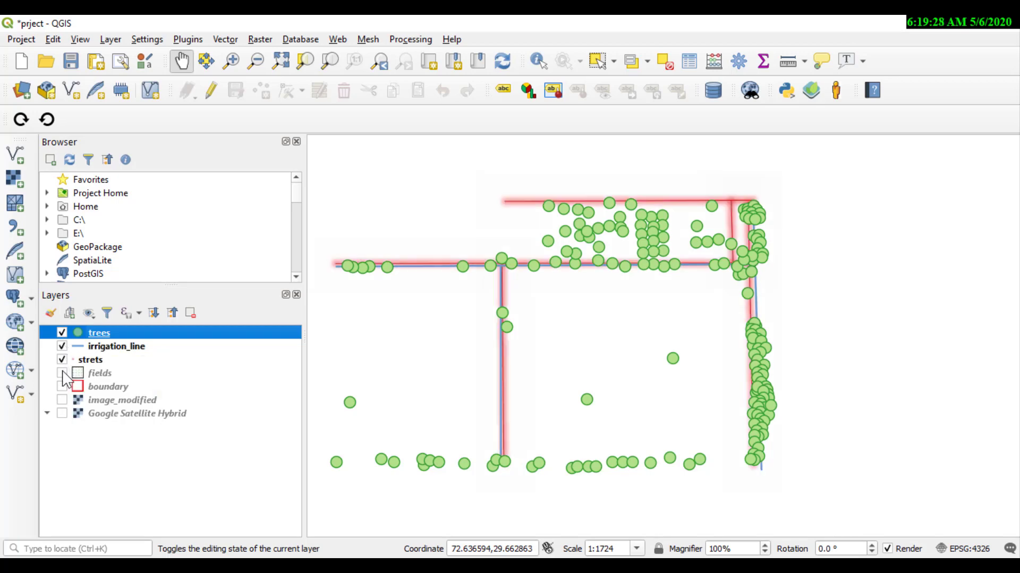
pyautogui.click(61, 373)
pyautogui.click(62, 387)
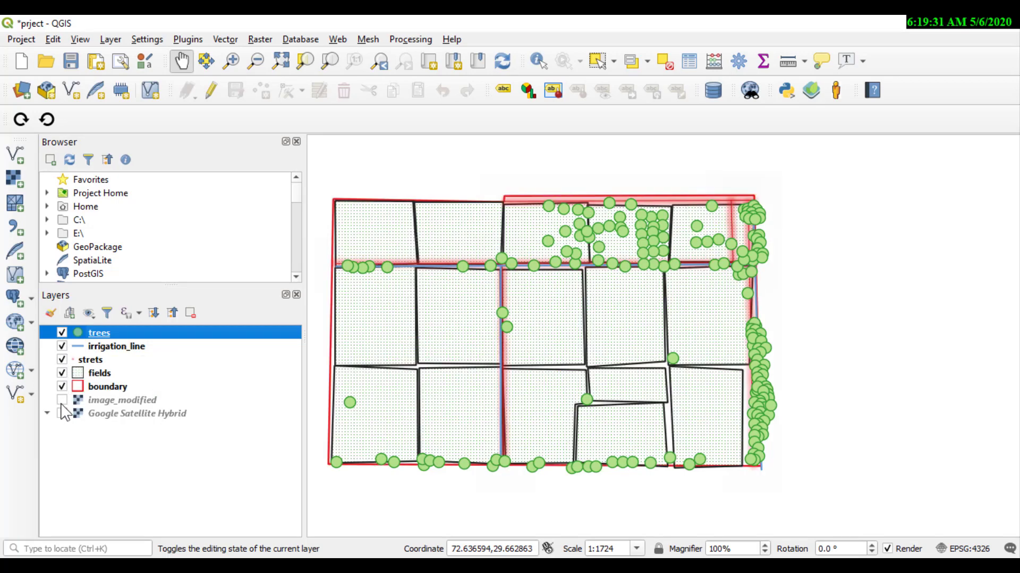
pyautogui.click(61, 400)
pyautogui.click(61, 413)
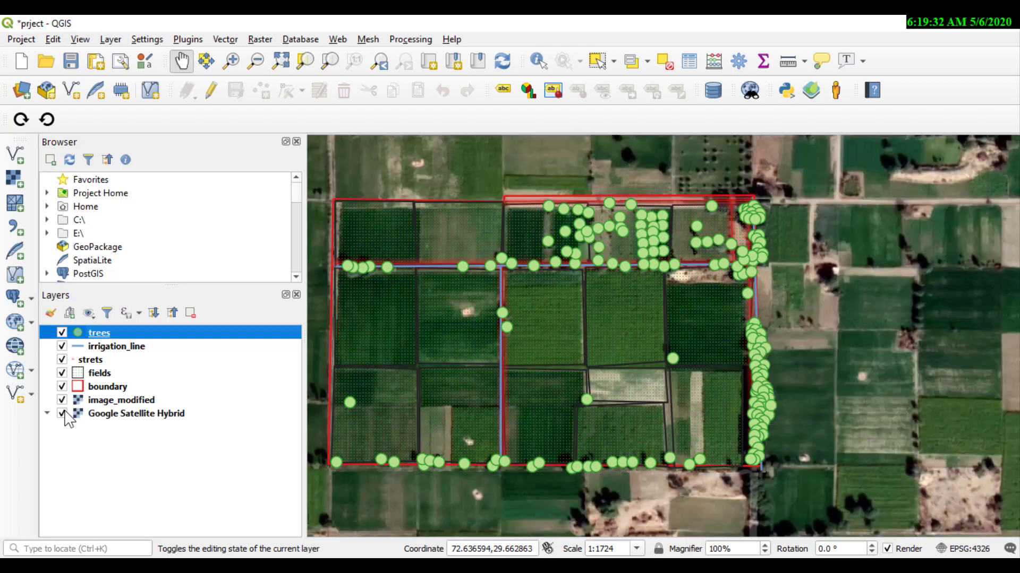
# Set the project title to Field_web in the general project properties
pyautogui.moveTo(839, 372); pyautogui.dragTo(925, 362)
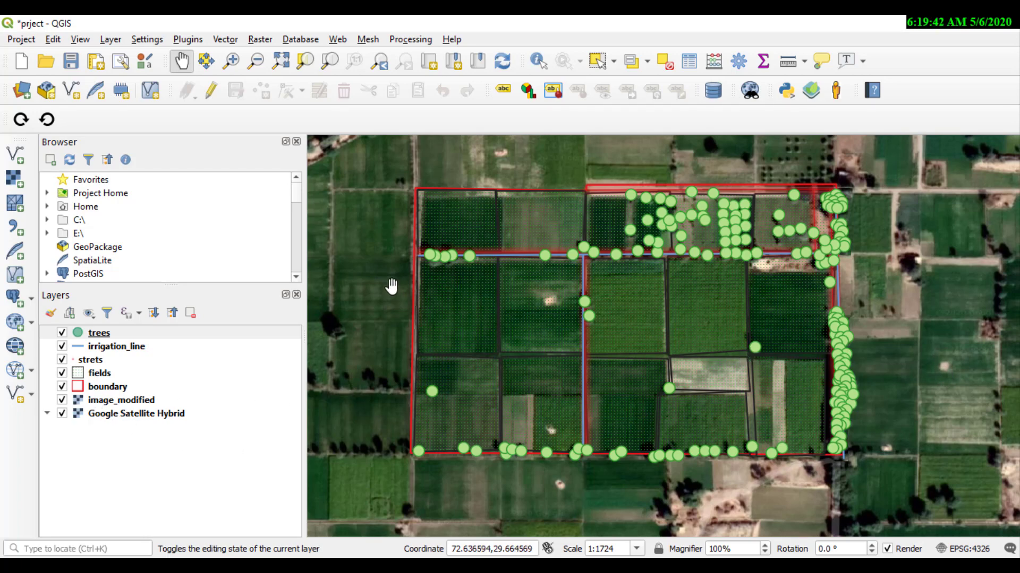
pyautogui.moveTo(392, 285); pyautogui.dragTo(386, 293)
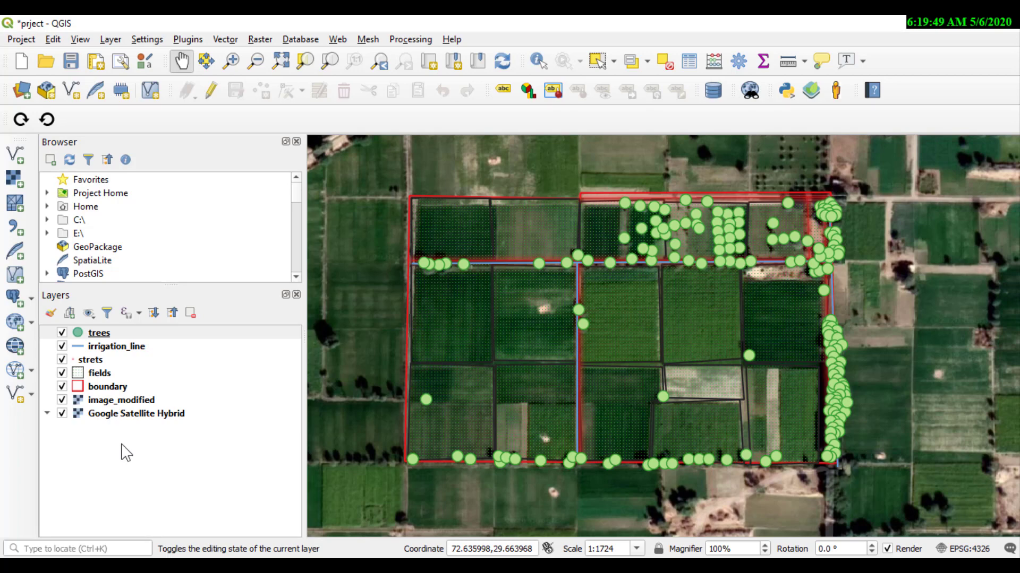
pyautogui.click(27, 40)
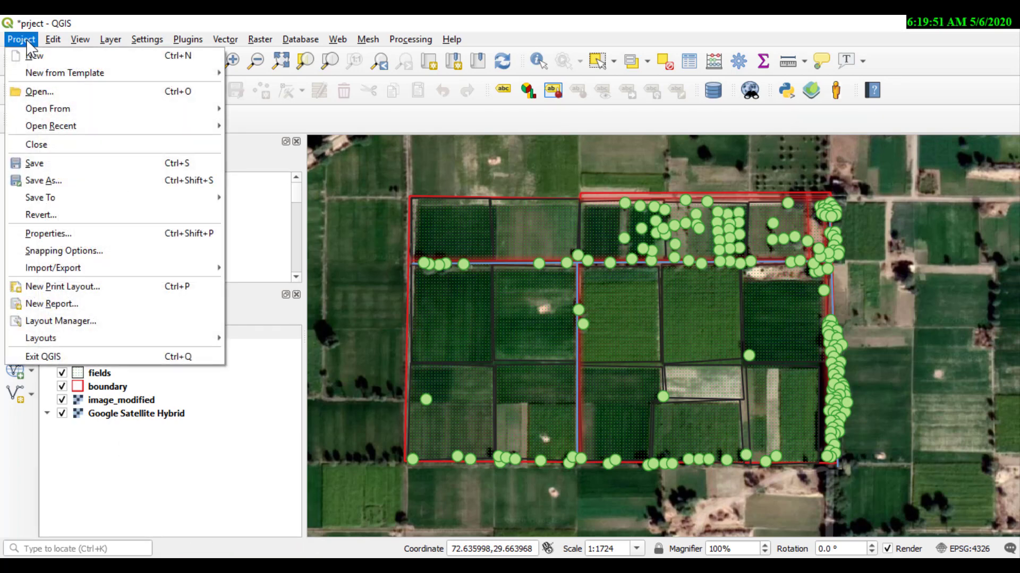
pyautogui.click(68, 234)
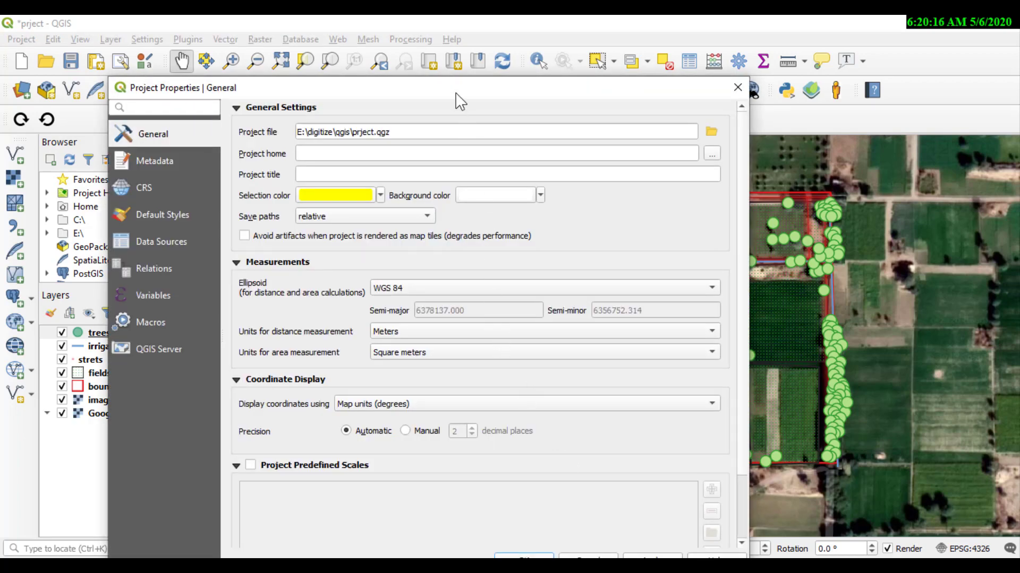
pyautogui.moveTo(456, 86); pyautogui.dragTo(452, 55)
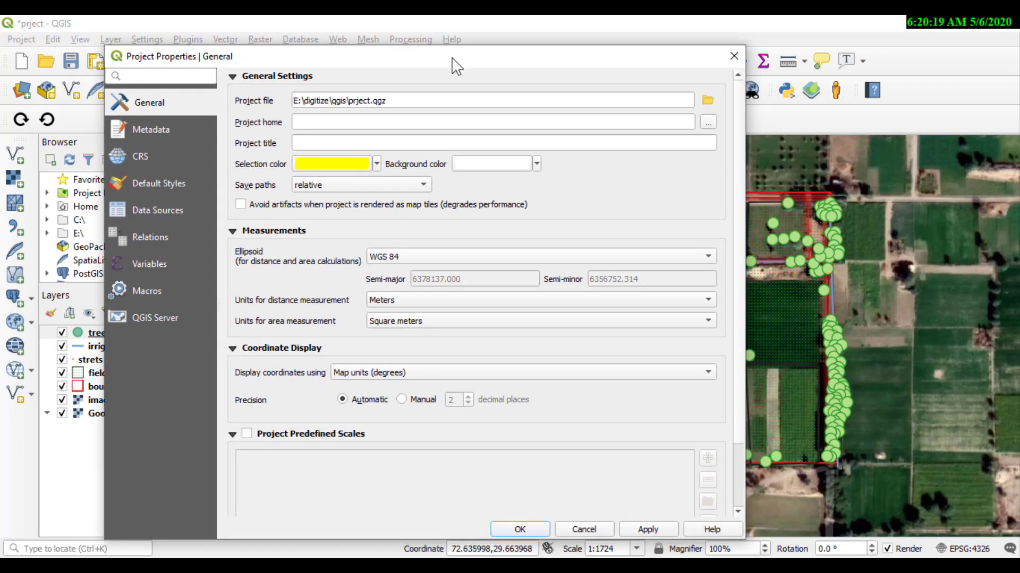
pyautogui.click(317, 141)
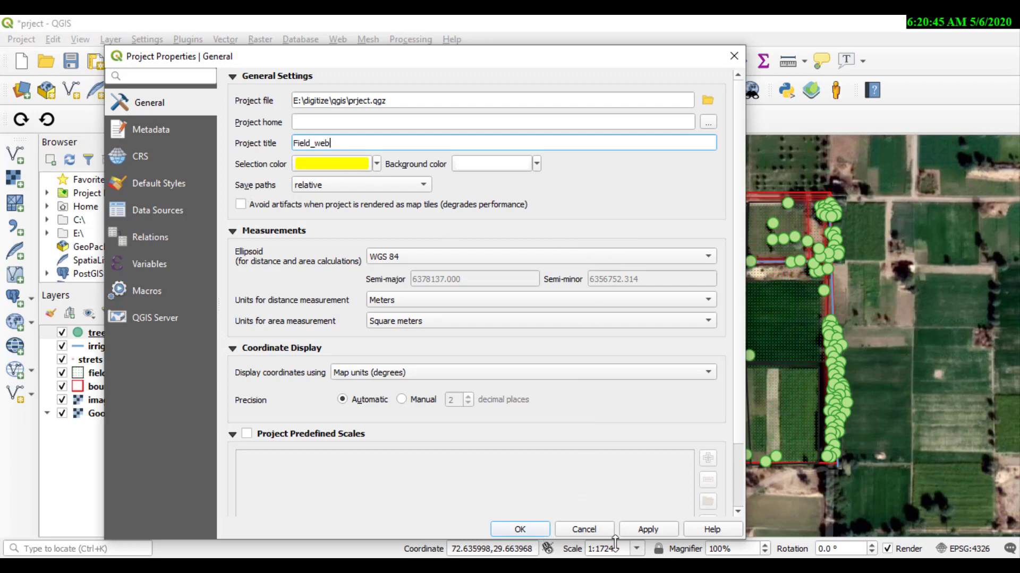
pyautogui.click(519, 529)
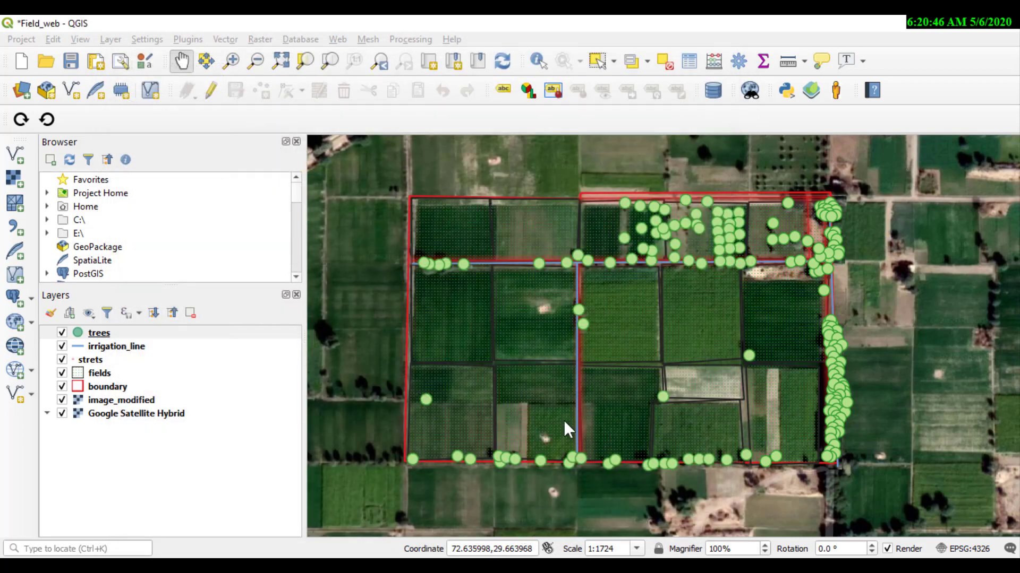
pyautogui.moveTo(903, 257); pyautogui.dragTo(912, 265)
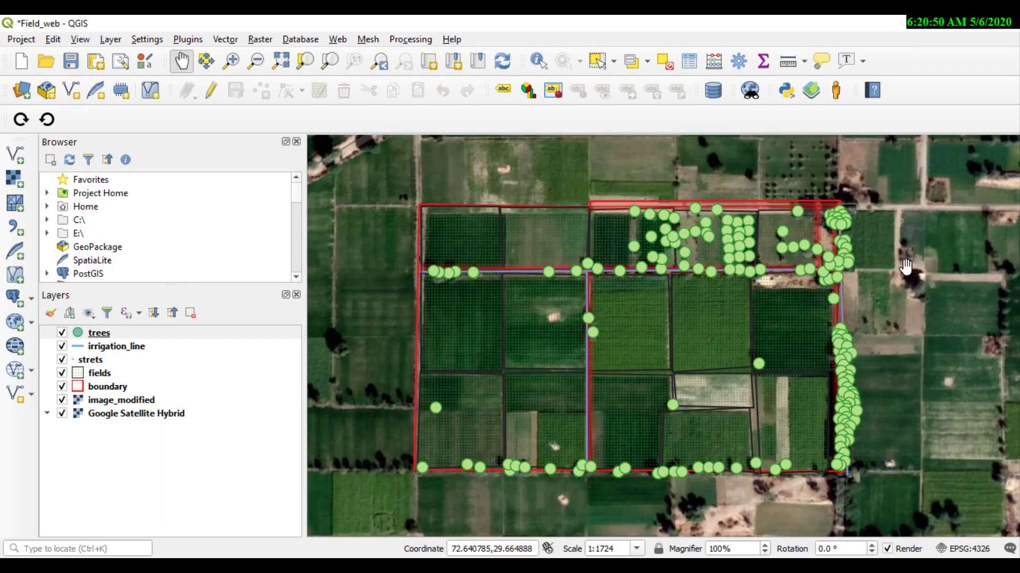
pyautogui.moveTo(905, 267); pyautogui.dragTo(901, 260)
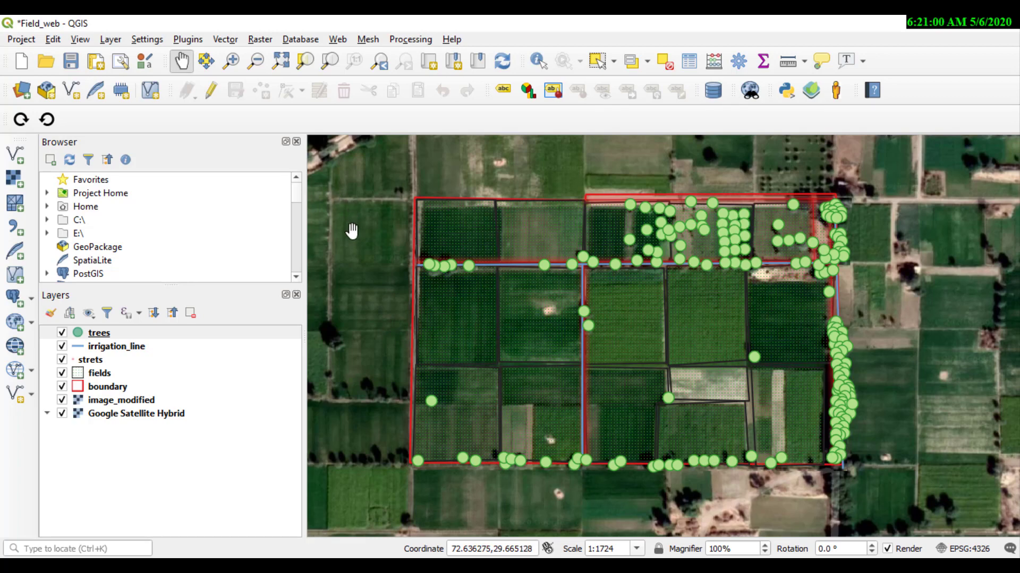
# Search the installed plugins for "qg" and switch the qgis2web plugin off and back on
pyautogui.click(189, 37)
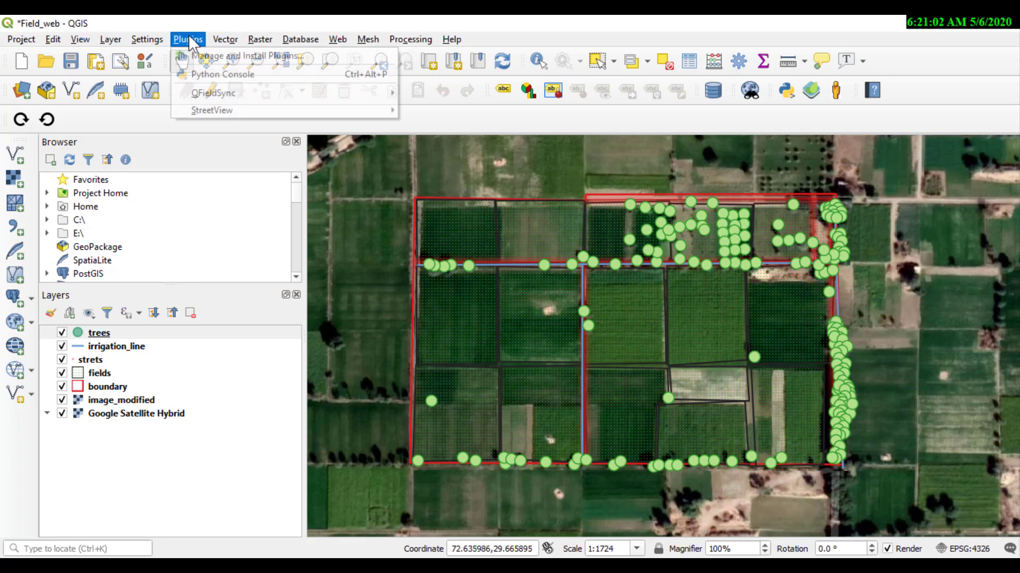
pyautogui.click(202, 55)
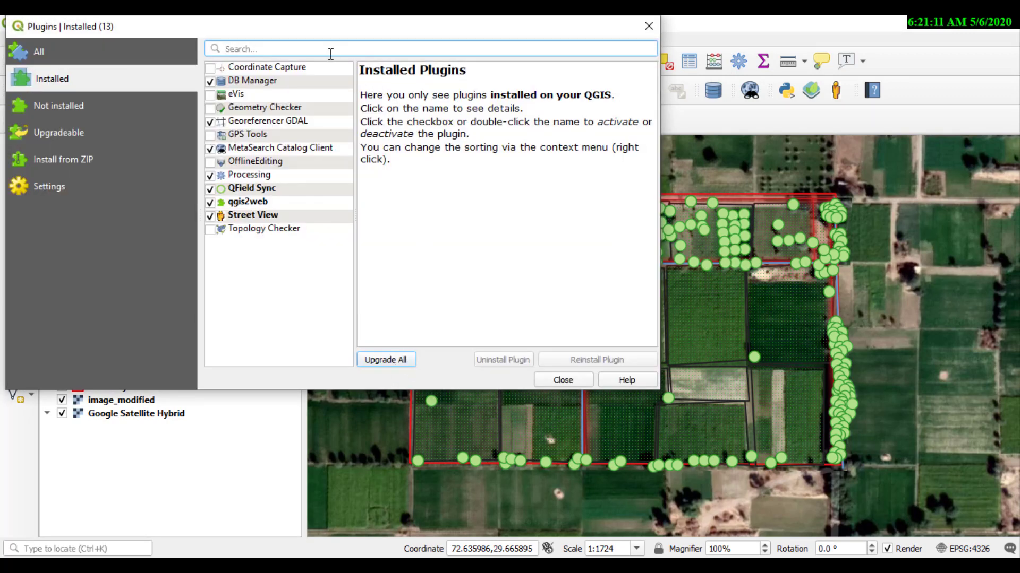
pyautogui.write('qg')
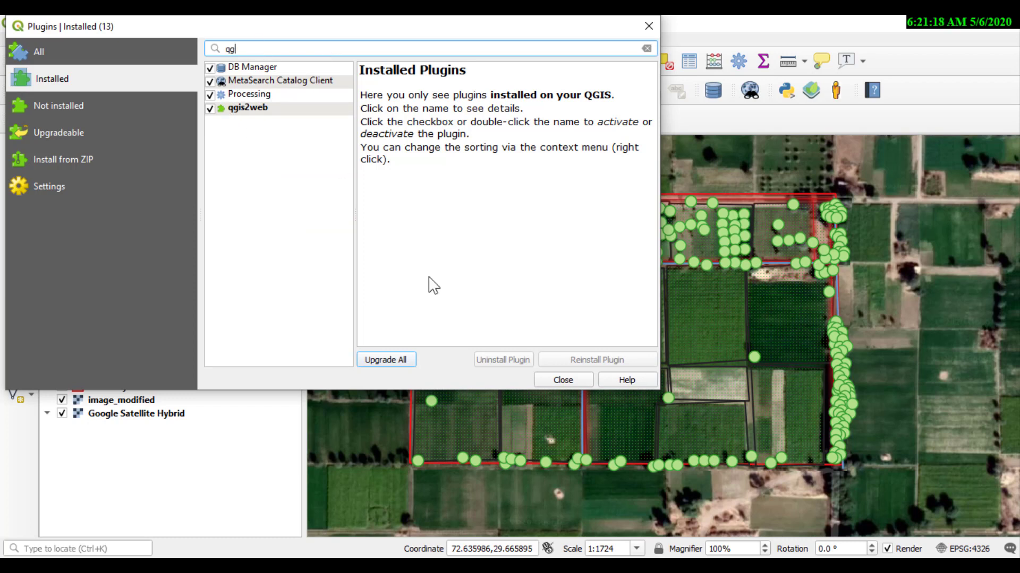
pyautogui.click(210, 108)
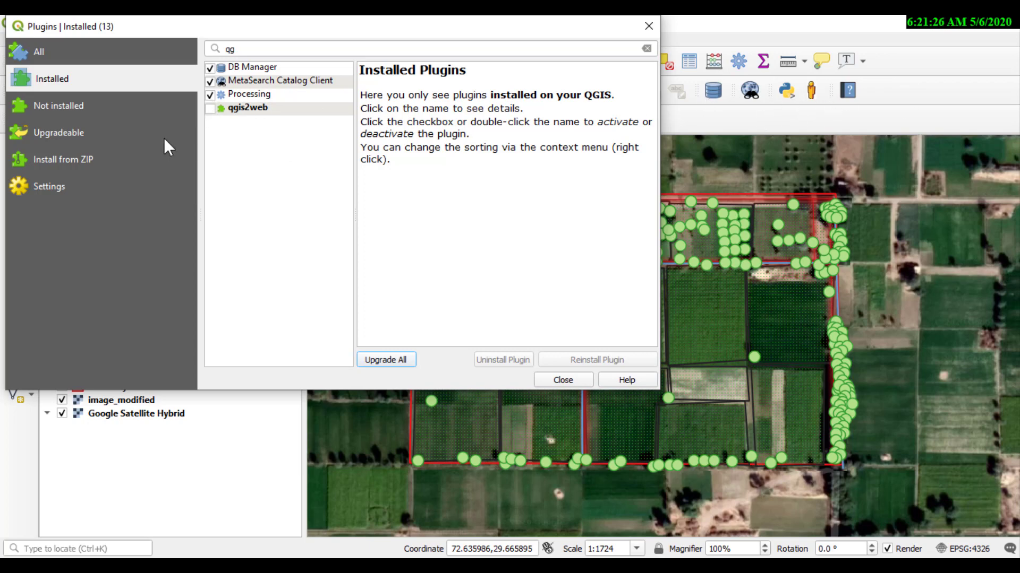
pyautogui.click(210, 108)
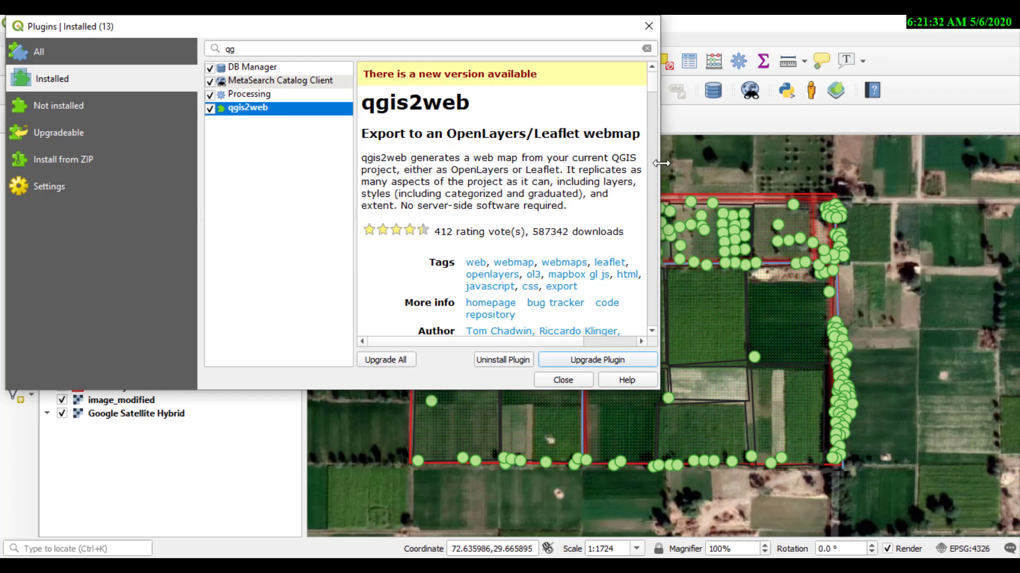
# Read through the qgis2web plugin's description and changelog, and close the plugin manager
pyautogui.moveTo(662, 162); pyautogui.dragTo(761, 158)
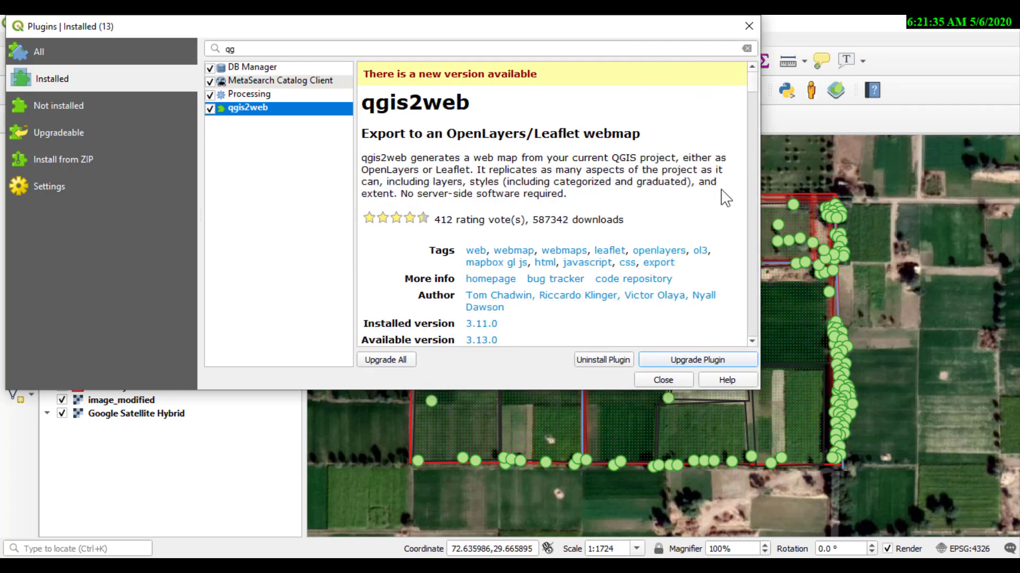
pyautogui.scroll(-15, 754, 116)
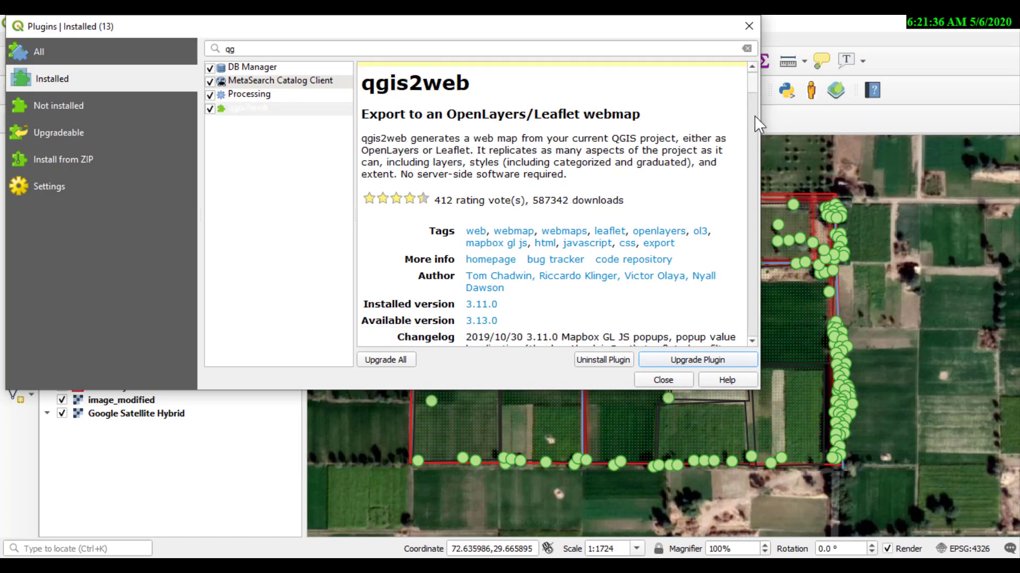
pyautogui.scroll(-20, 741, 251)
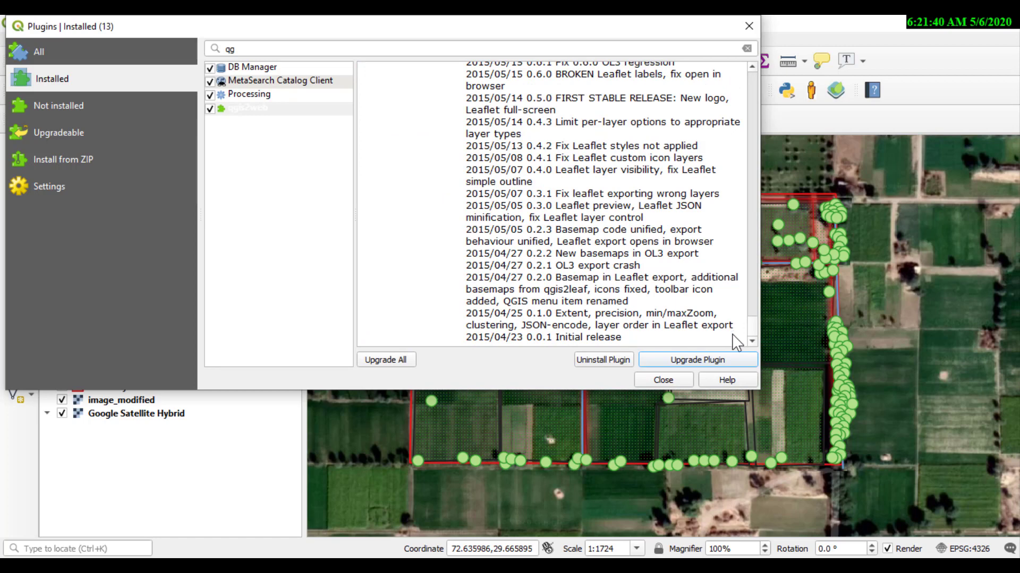
pyautogui.click(675, 379)
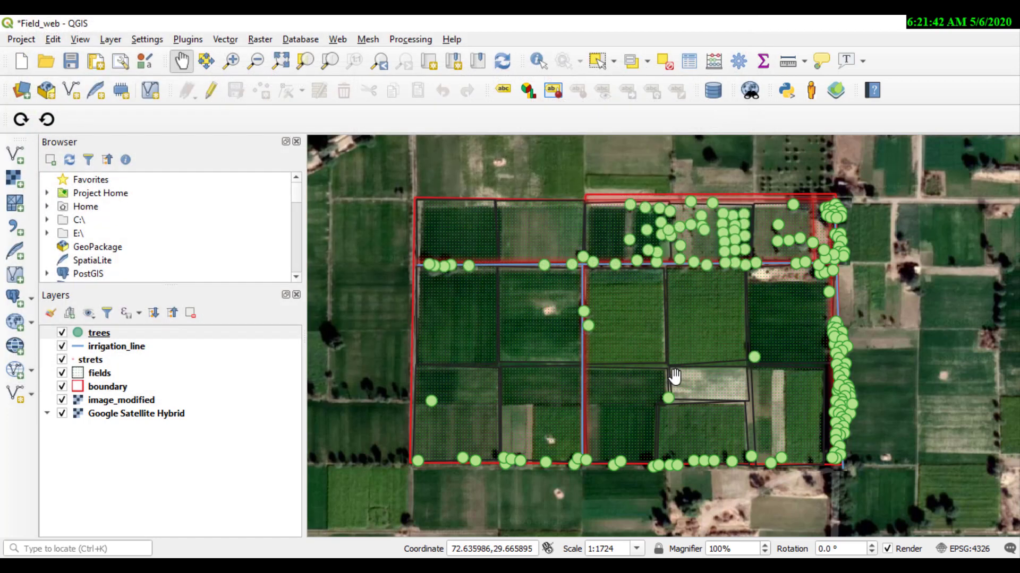
# Start the qgis2web export and choose Leaflet as the web map format, keeping the farm in view in the preview
pyautogui.click(835, 92)
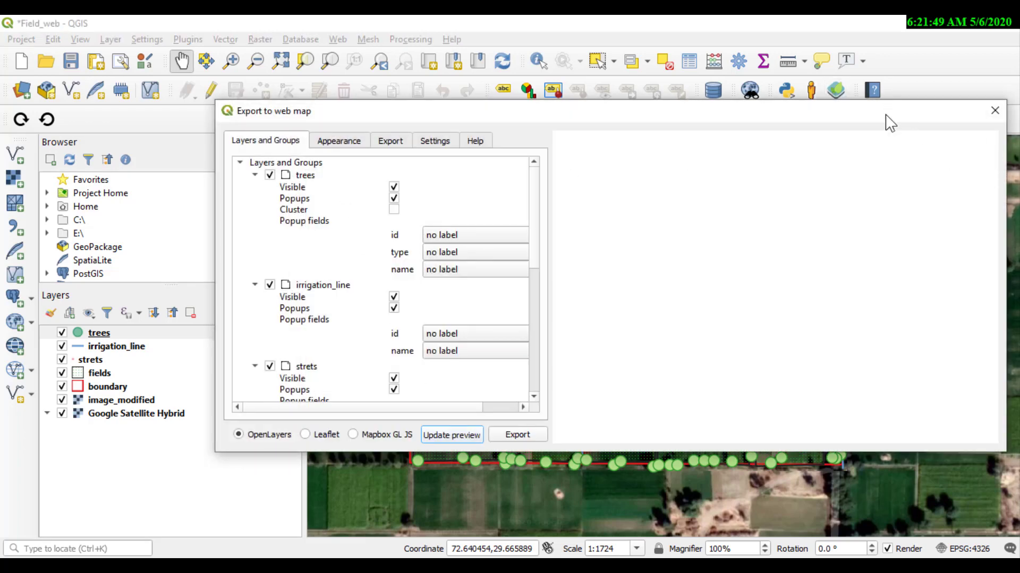
pyautogui.moveTo(886, 115); pyautogui.dragTo(840, 113)
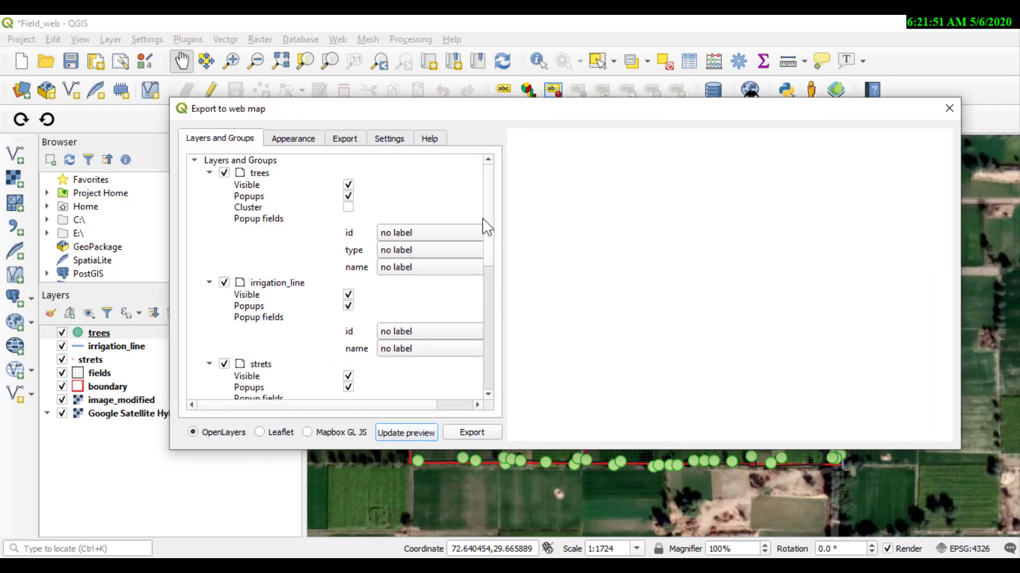
pyautogui.moveTo(493, 215); pyautogui.dragTo(492, 186)
pyautogui.click(260, 433)
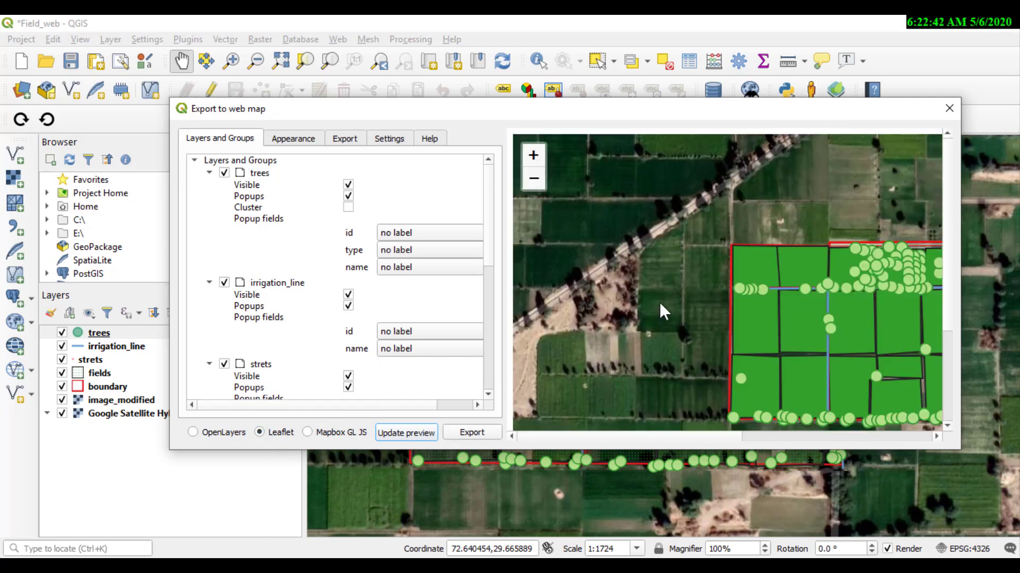
pyautogui.moveTo(664, 311); pyautogui.dragTo(552, 289)
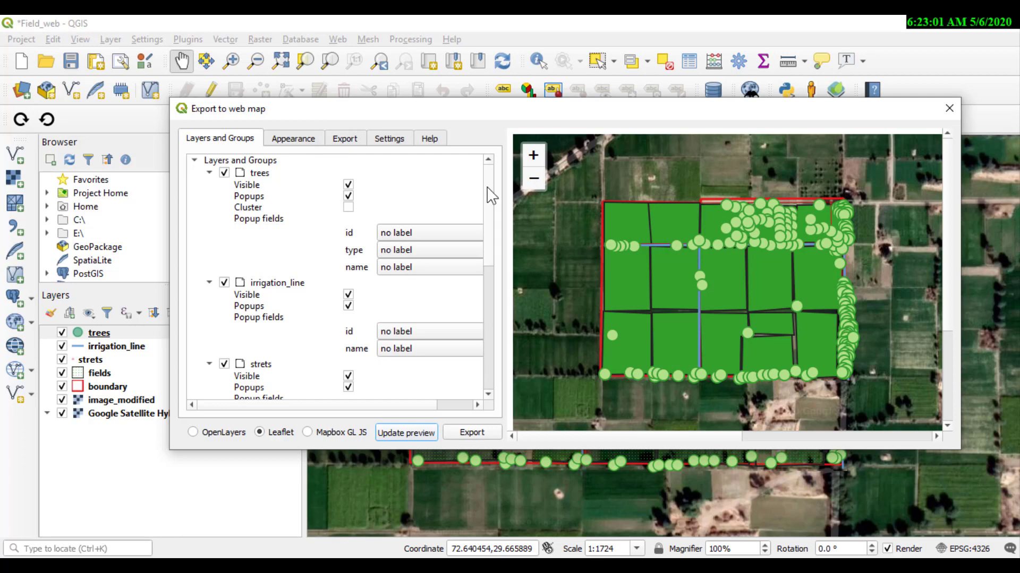
pyautogui.scroll(-2, 492, 223)
pyautogui.moveTo(491, 233); pyautogui.dragTo(507, 181)
pyautogui.moveTo(318, 110); pyautogui.dragTo(344, 102)
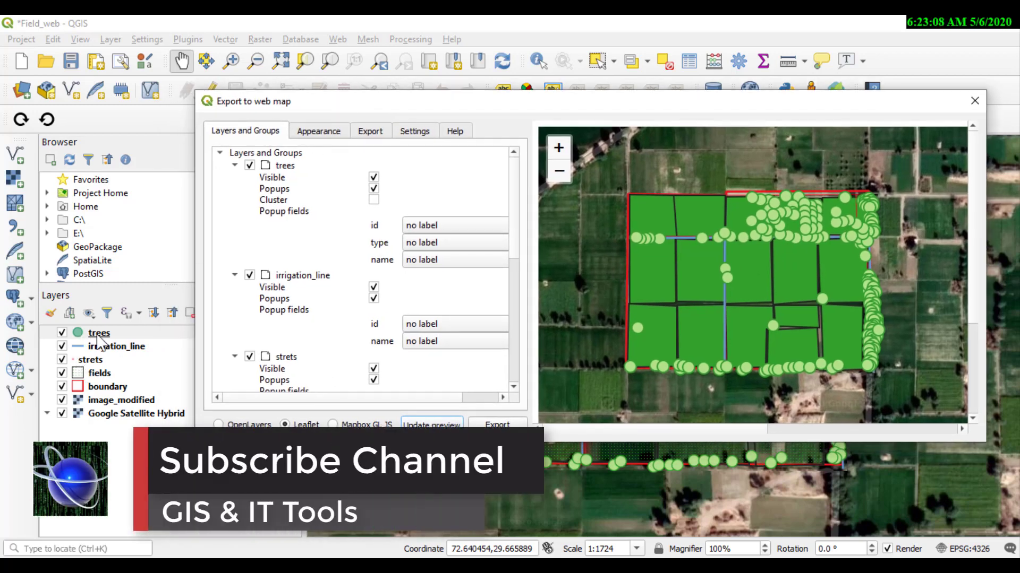
# Turn off the trees layer's visibility in the web map and update the preview
pyautogui.click(374, 177)
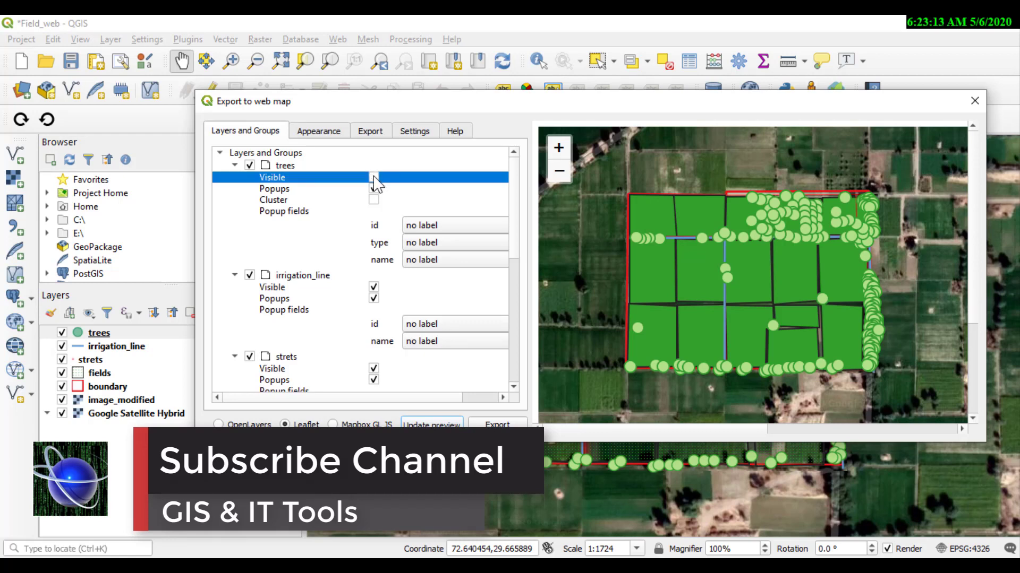
pyautogui.click(373, 178)
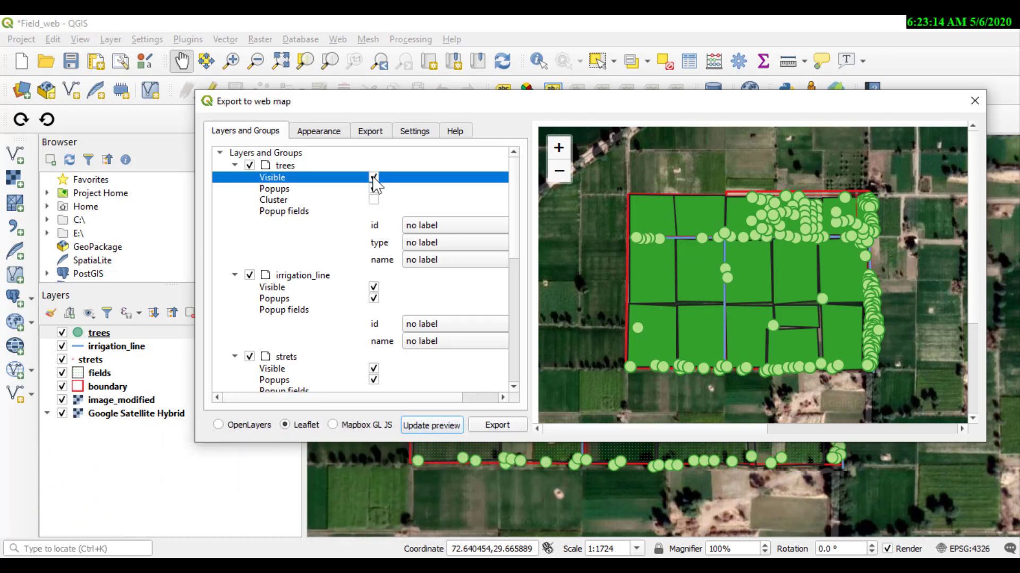
pyautogui.click(374, 178)
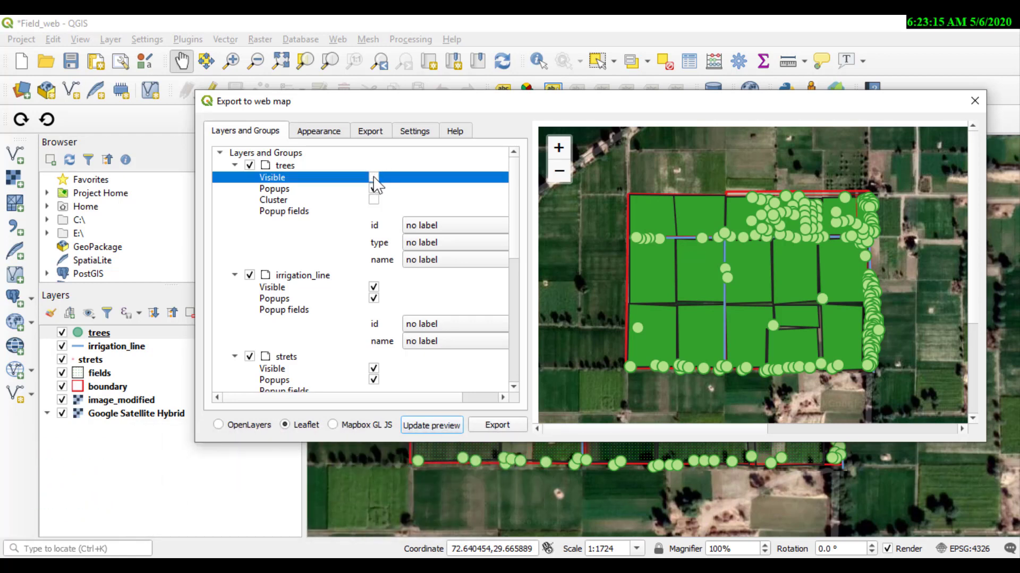
pyautogui.click(420, 434)
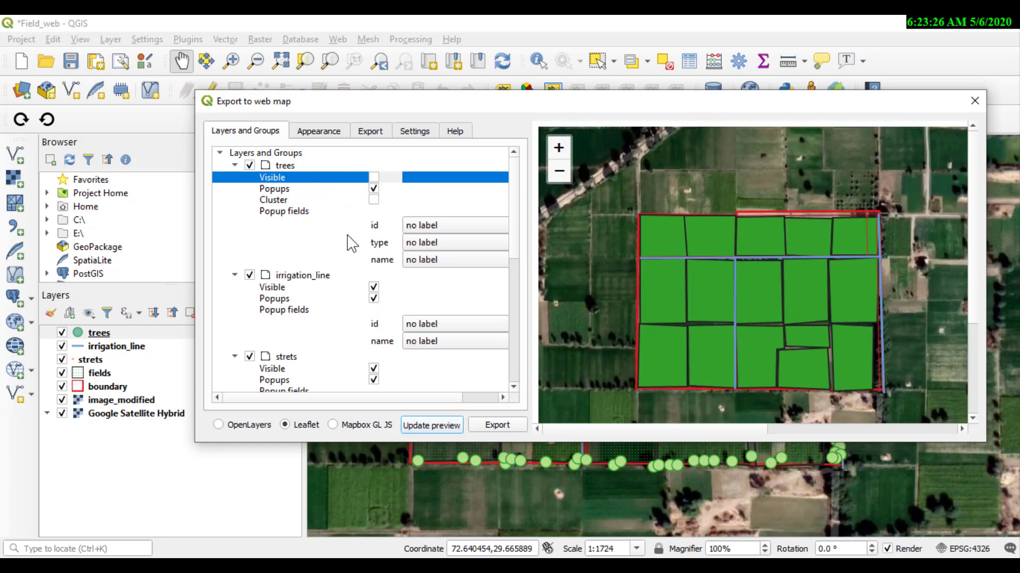
# Turn the trees layer's visibility back on in the web map and refresh the preview
pyautogui.click(374, 178)
pyautogui.click(428, 434)
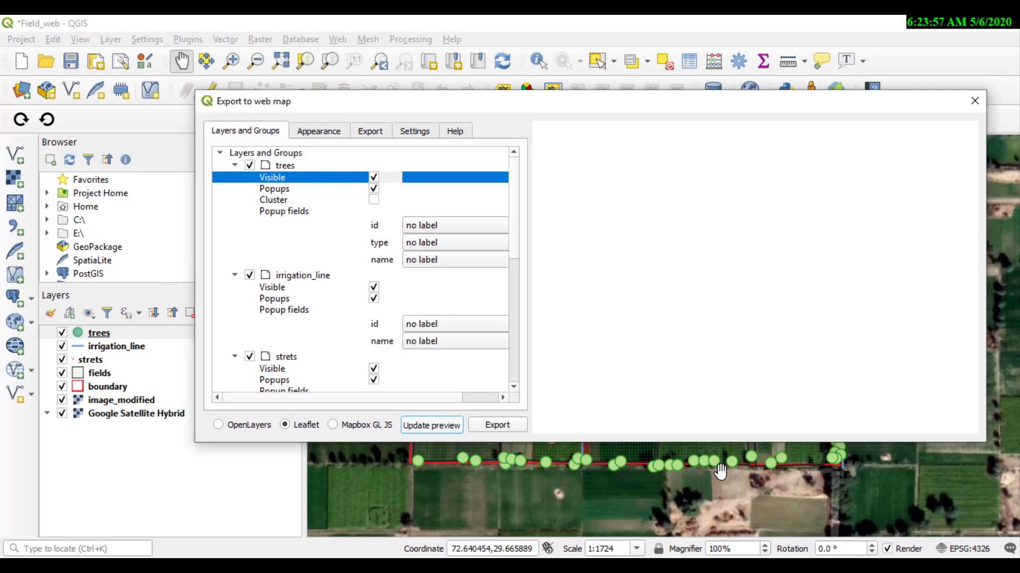
pyautogui.moveTo(646, 272); pyautogui.dragTo(552, 252)
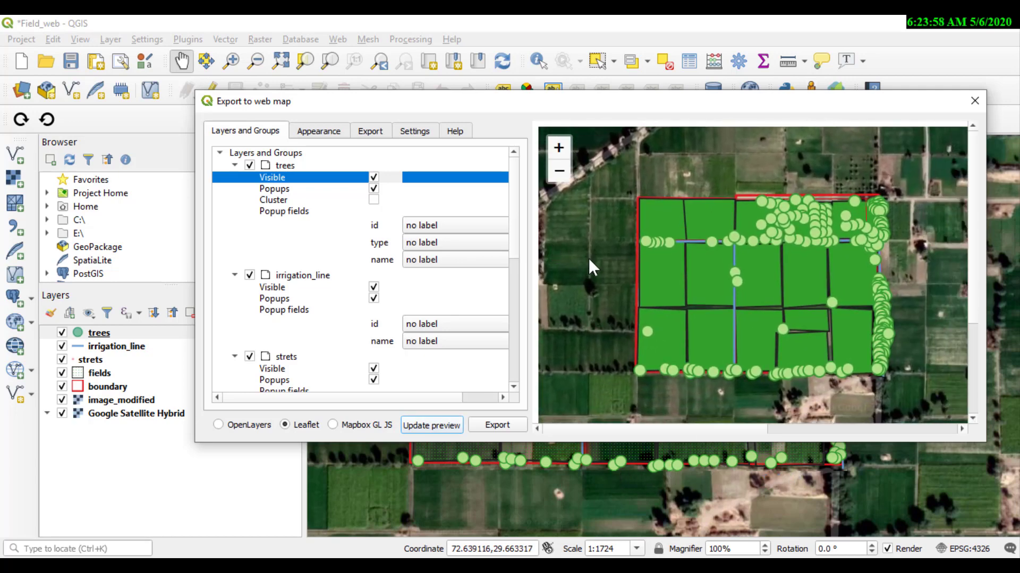
# Enable clustering for the trees layer in the web map and update the preview
pyautogui.click(373, 200)
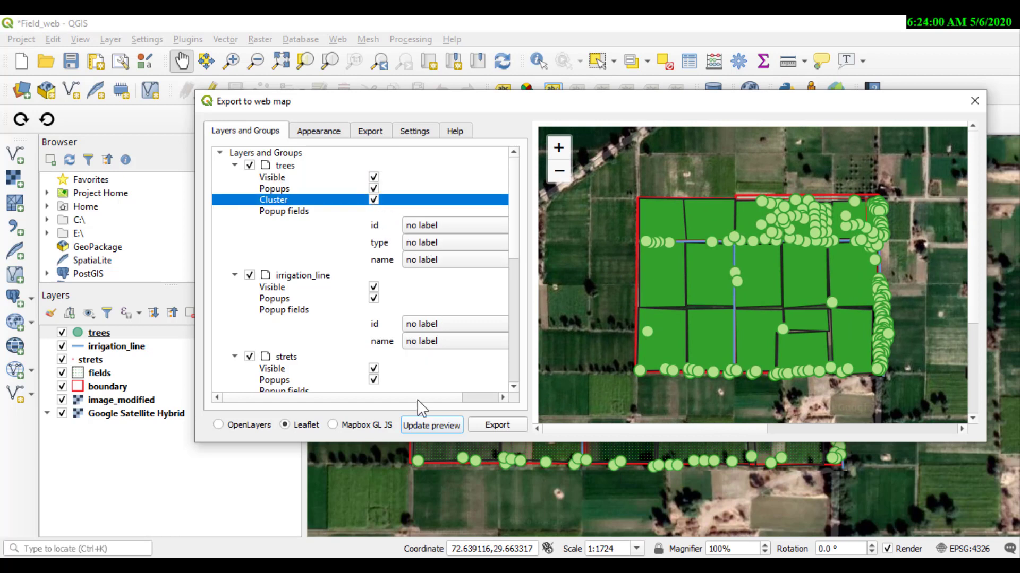
pyautogui.click(419, 428)
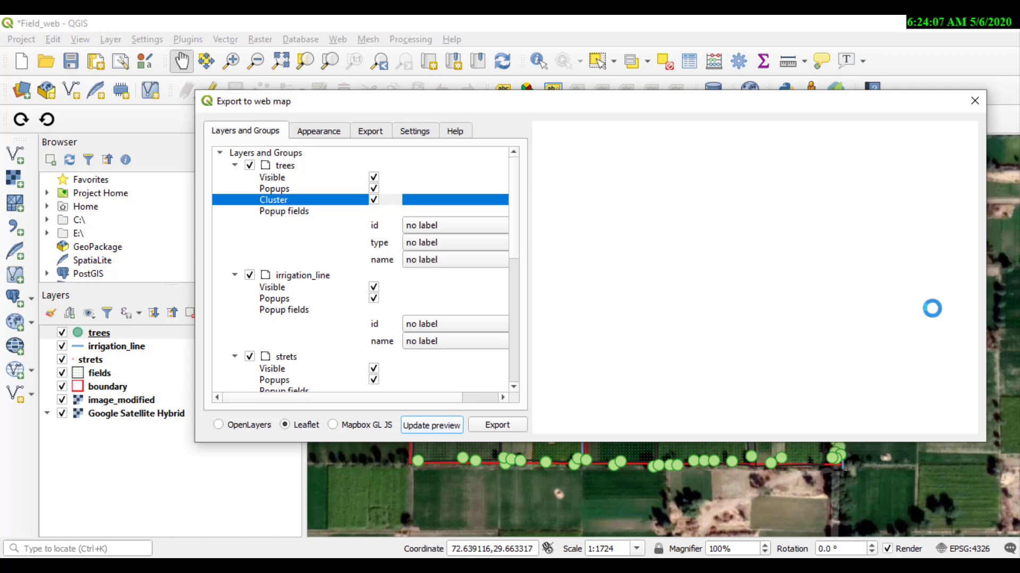
pyautogui.moveTo(689, 329); pyautogui.dragTo(589, 271)
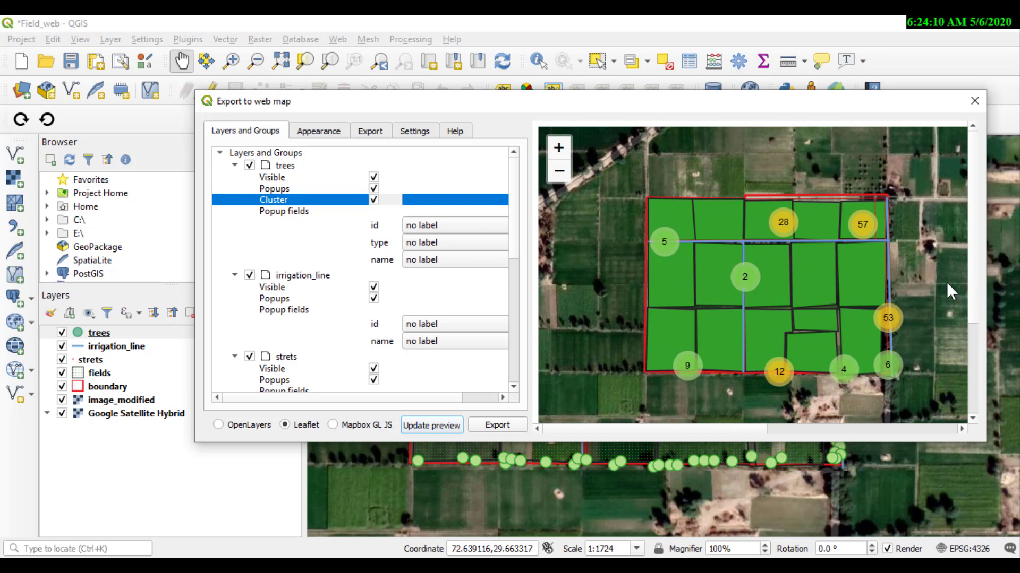
pyautogui.moveTo(946, 282); pyautogui.dragTo(938, 276)
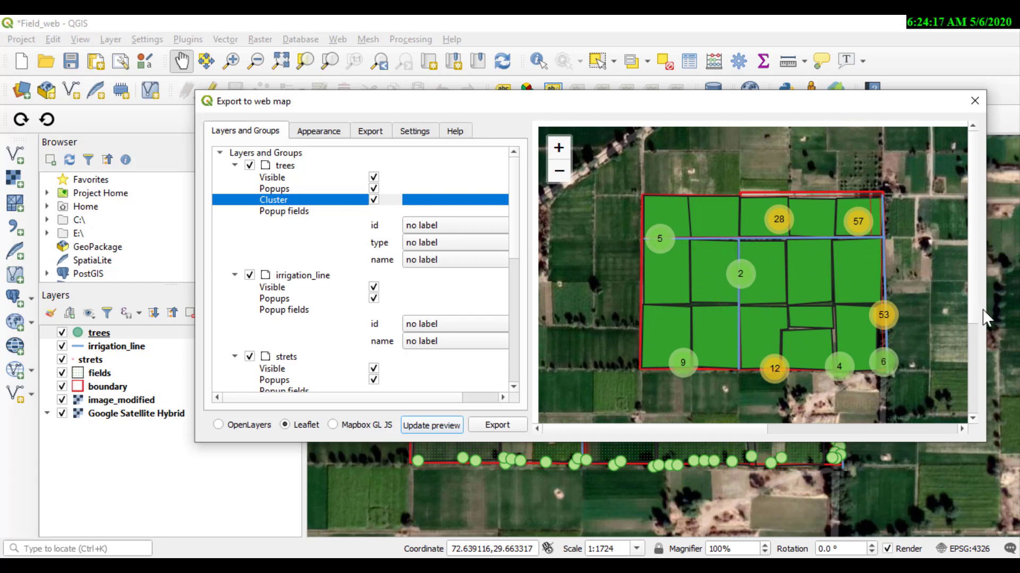
# Examine how the tree clusters split and regroup at different zoom levels in the web map preview
pyautogui.click(558, 148)
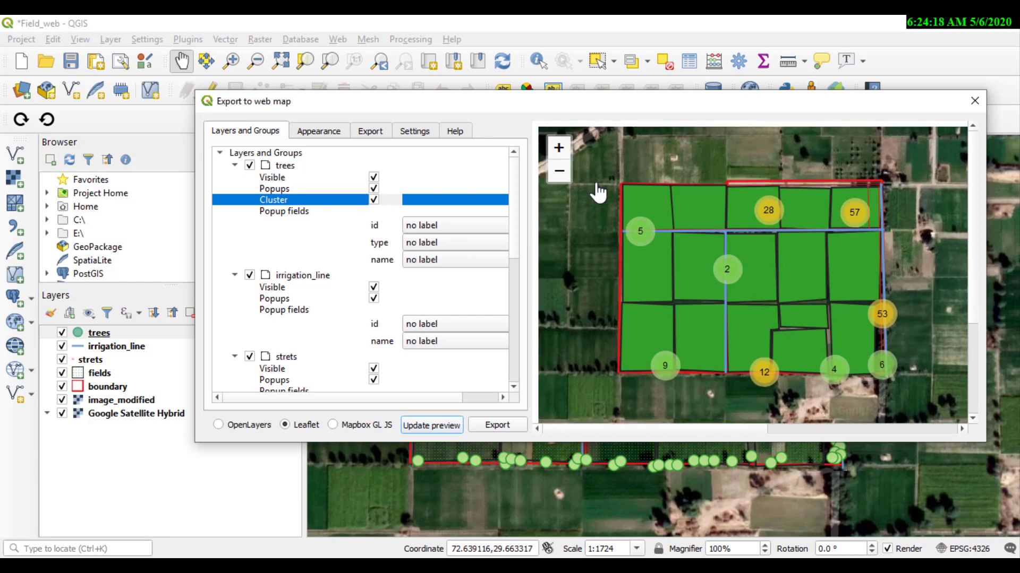
pyautogui.scroll(3, 751, 289)
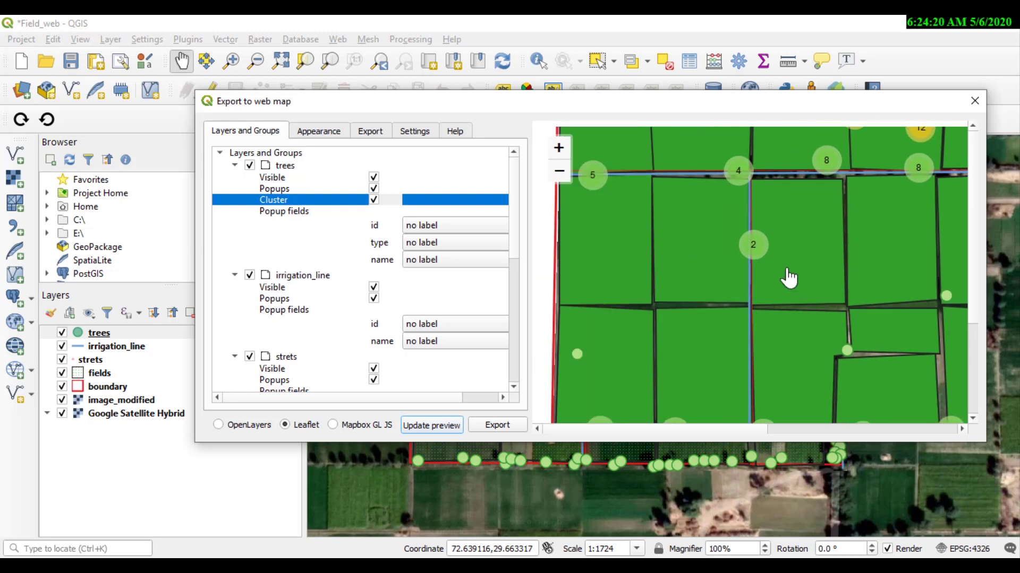
pyautogui.click(558, 148)
pyautogui.moveTo(678, 209); pyautogui.dragTo(831, 332)
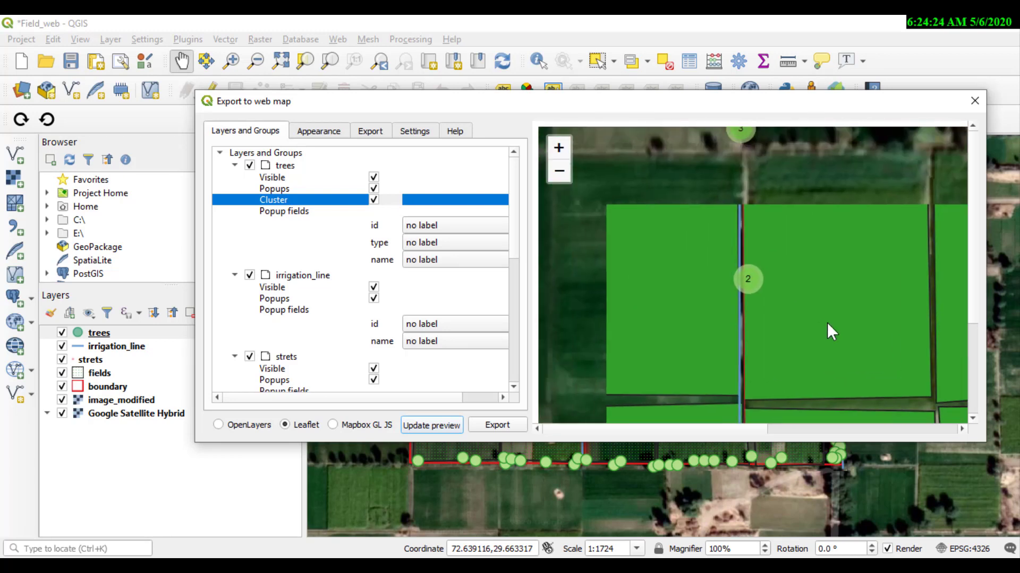
pyautogui.scroll(1, 764, 304)
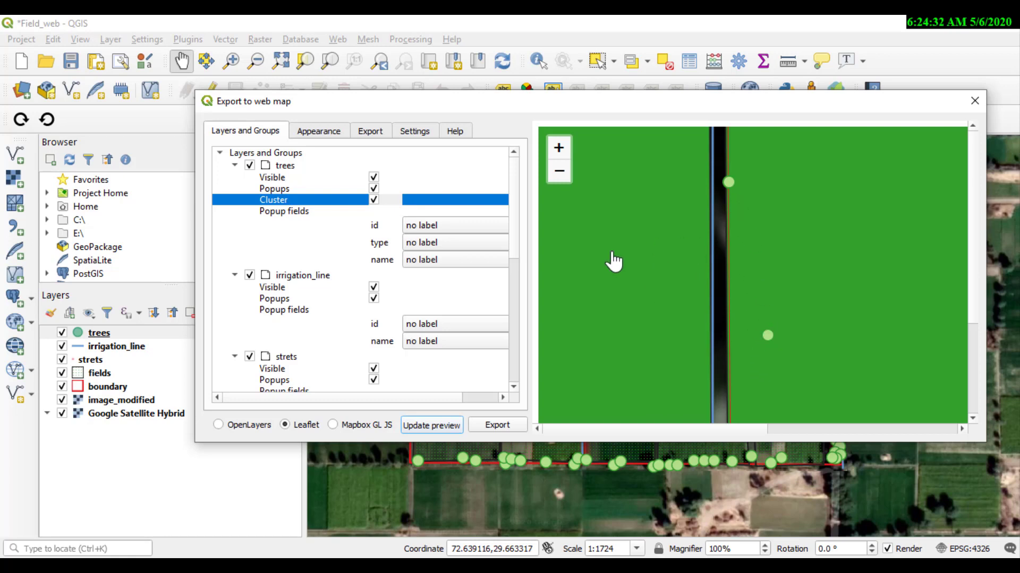
pyautogui.click(559, 174)
pyautogui.click(559, 174)
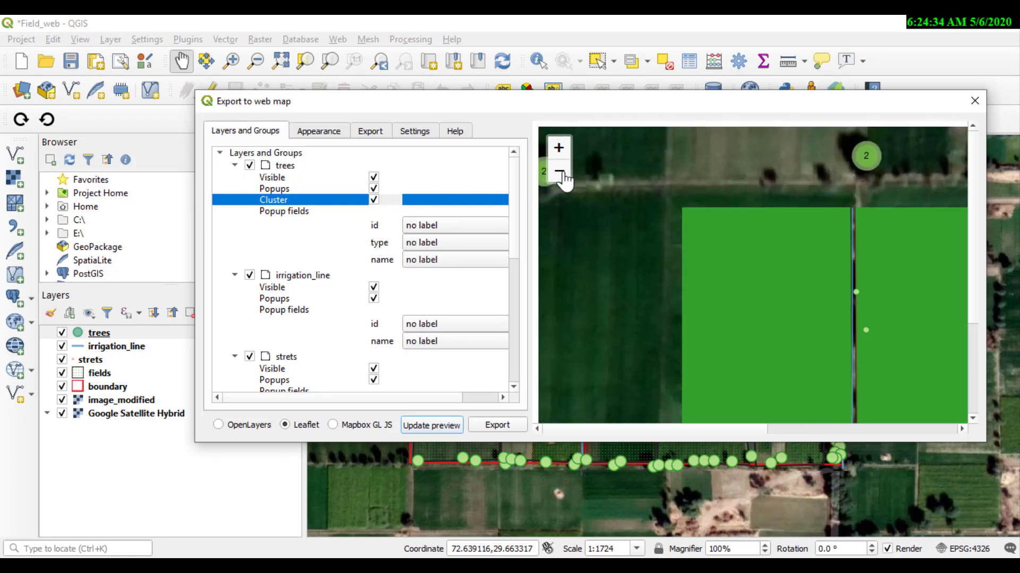
pyautogui.click(559, 174)
pyautogui.click(559, 174)
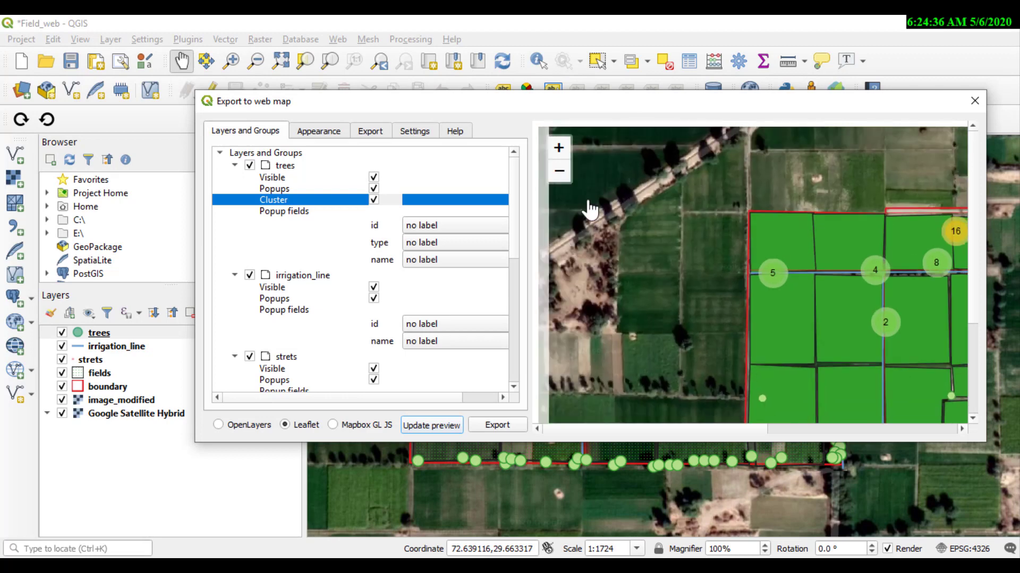
pyautogui.moveTo(745, 272); pyautogui.dragTo(613, 223)
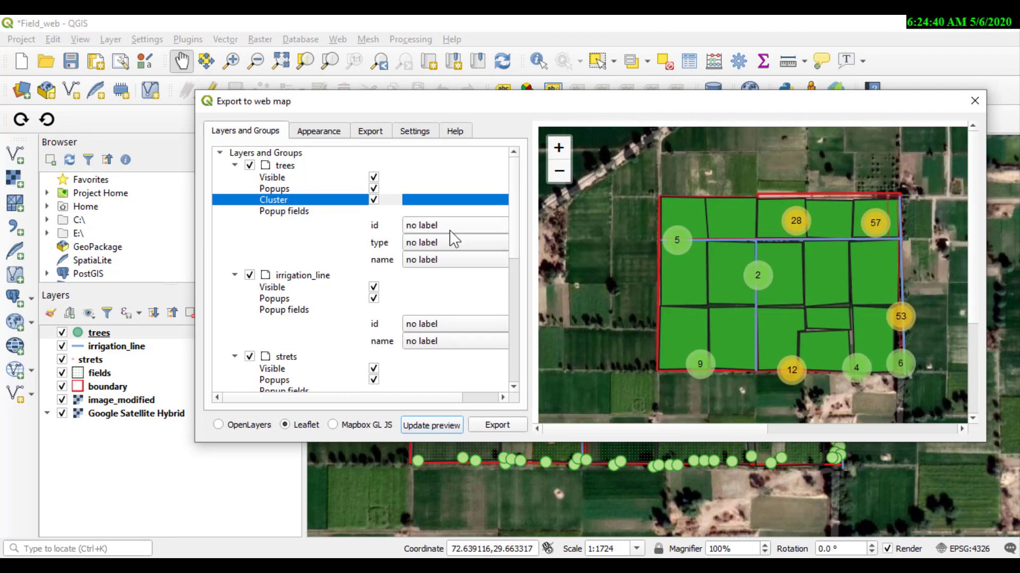
# Set the id popup field of the trees and irrigation_line layers to inline label
pyautogui.click(470, 229)
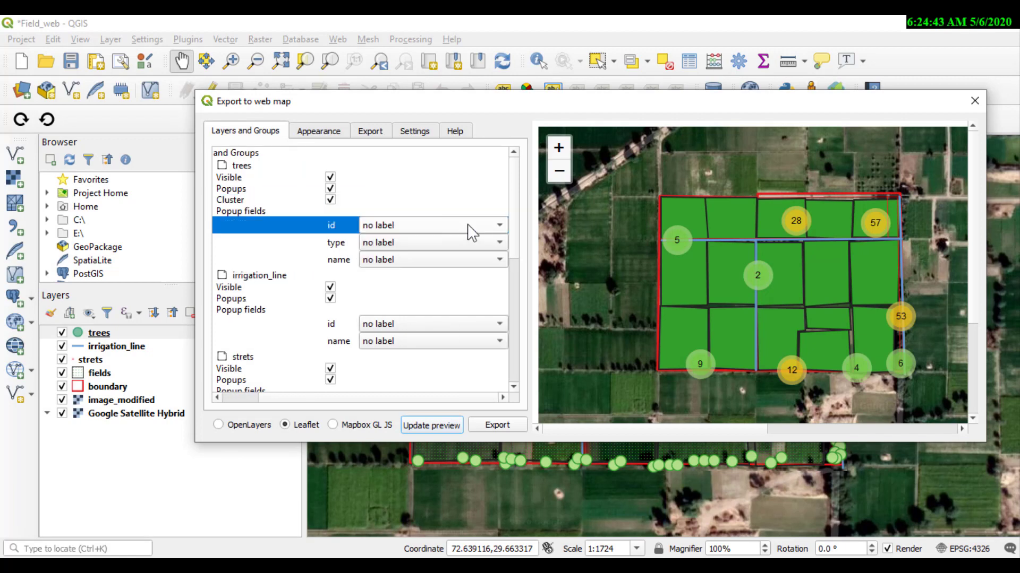
pyautogui.click(471, 226)
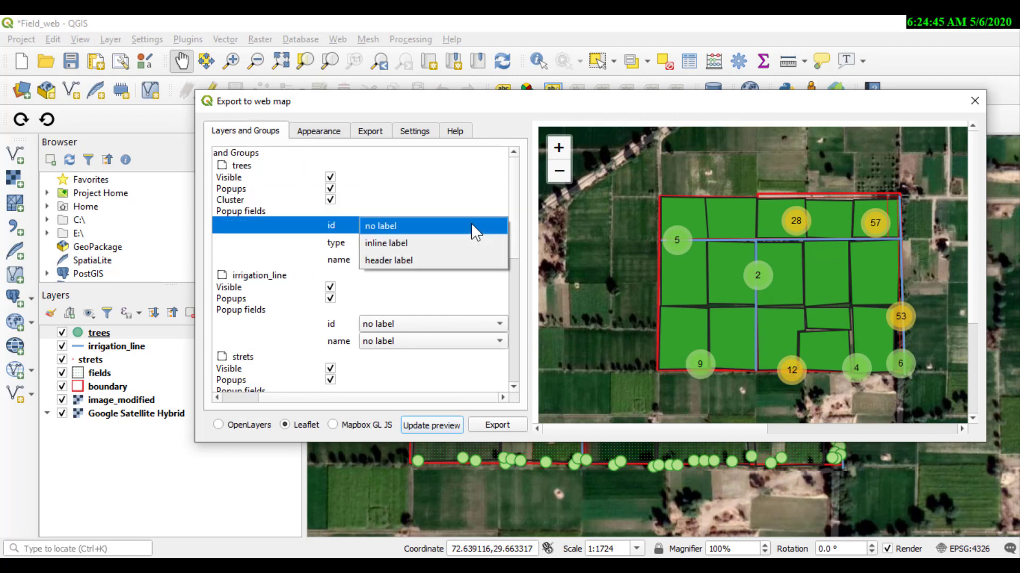
pyautogui.click(469, 244)
pyautogui.scroll(-3, 515, 211)
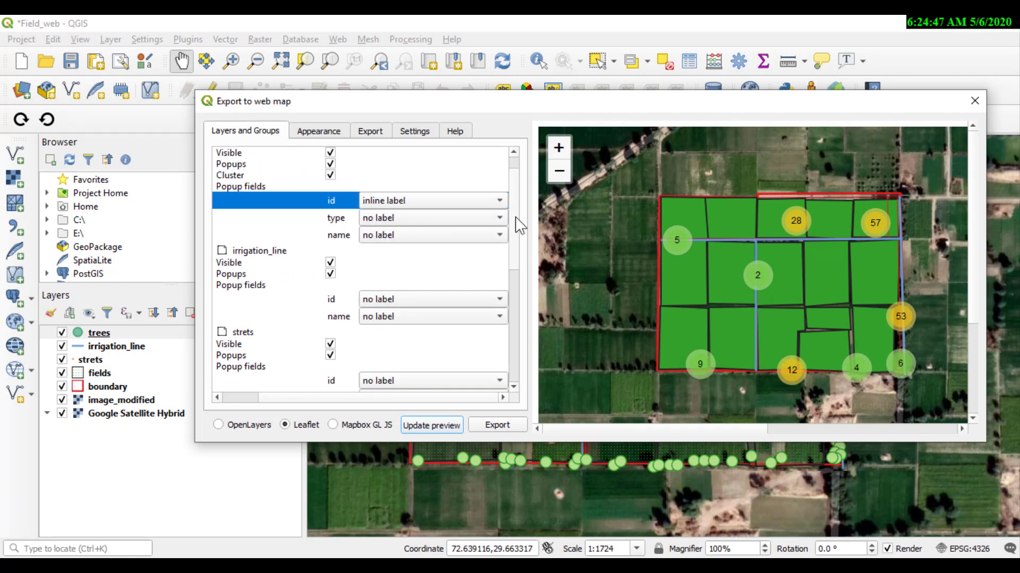
pyautogui.scroll(-2, 519, 237)
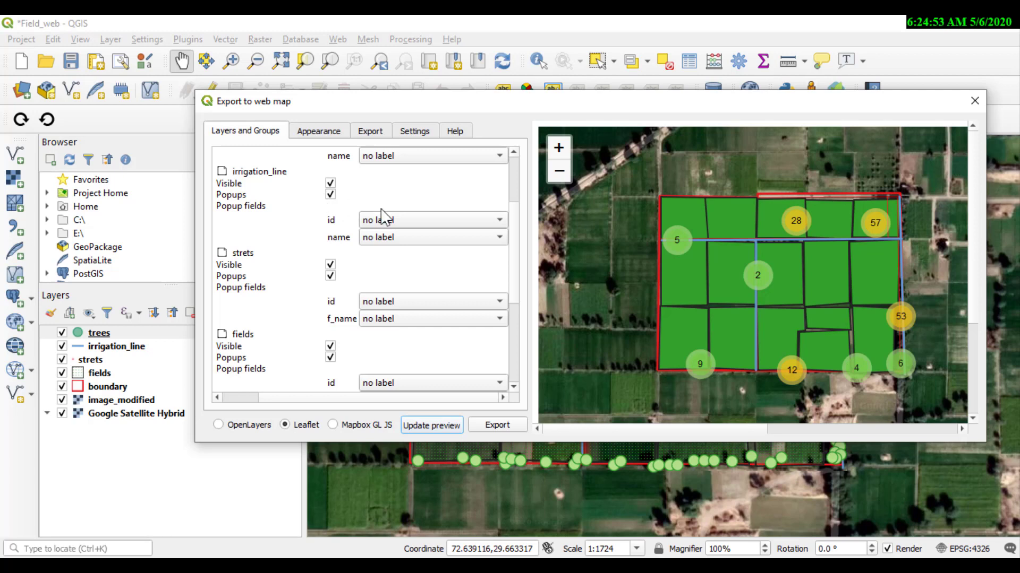
pyautogui.click(402, 219)
pyautogui.click(409, 236)
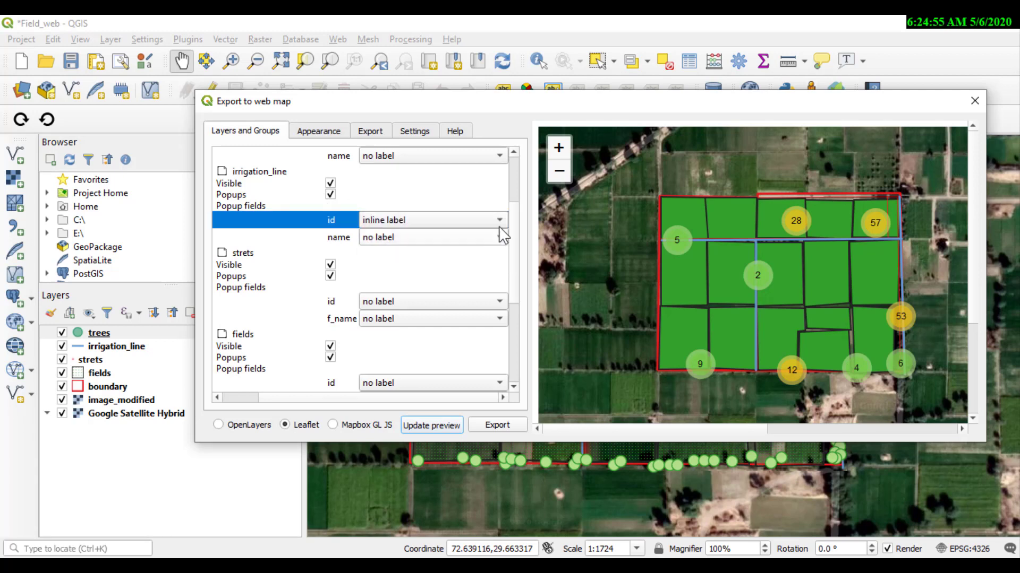
# Set the id popup field of the strets, fields and boundary layers to inline label
pyautogui.scroll(-4, 518, 207)
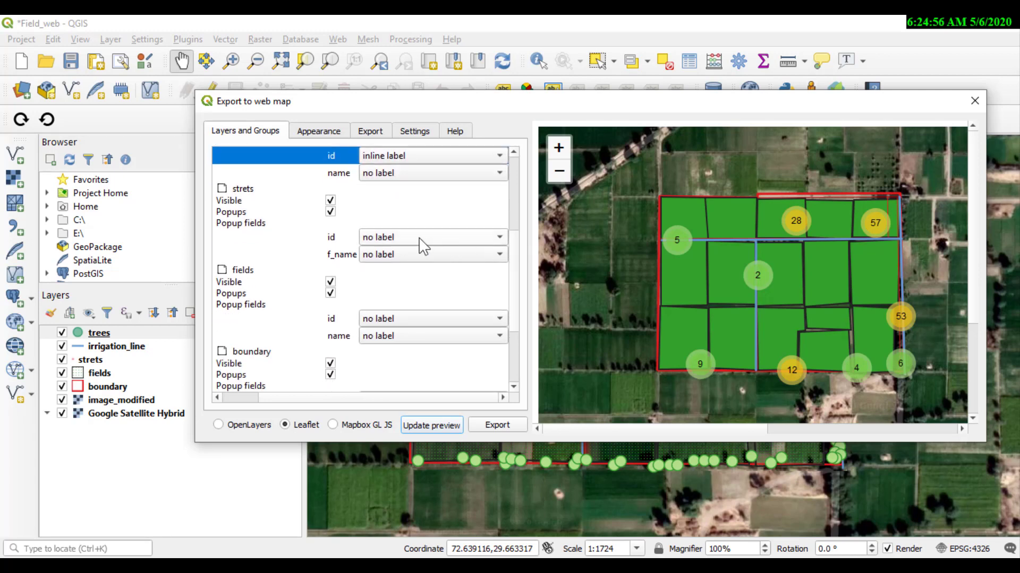
pyautogui.click(419, 236)
pyautogui.click(424, 255)
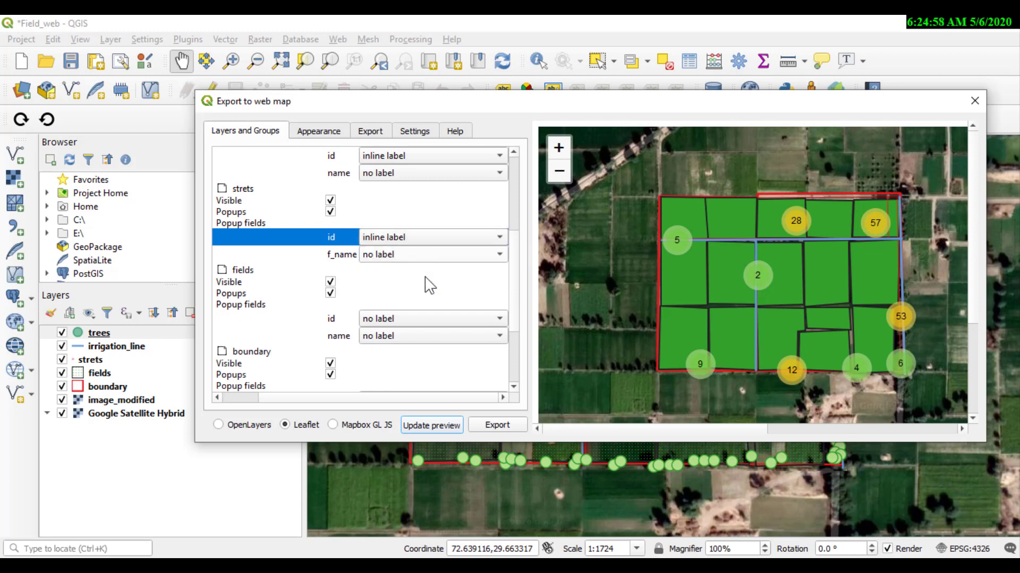
pyautogui.click(423, 319)
pyautogui.click(424, 334)
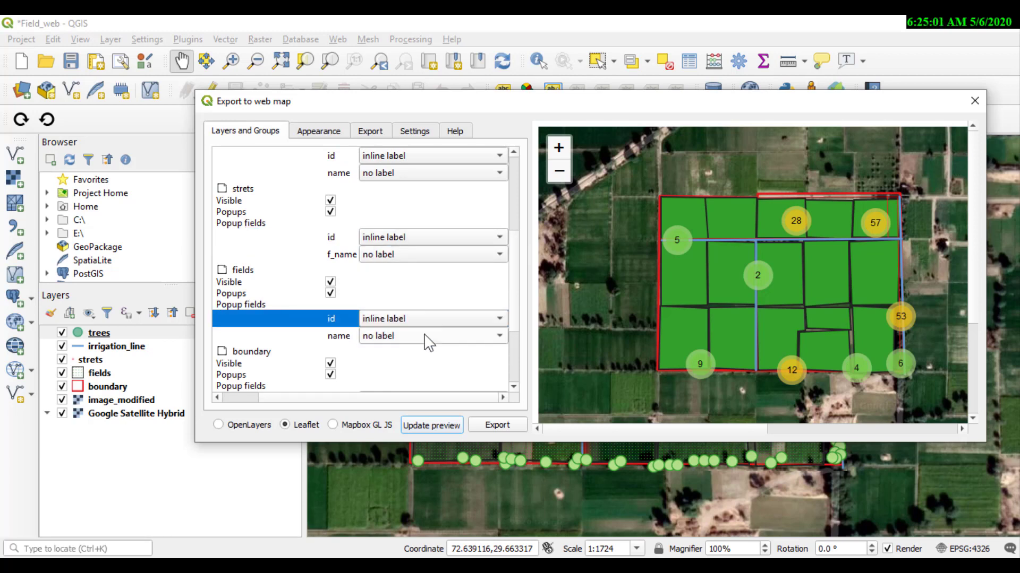
pyautogui.scroll(-4, 517, 261)
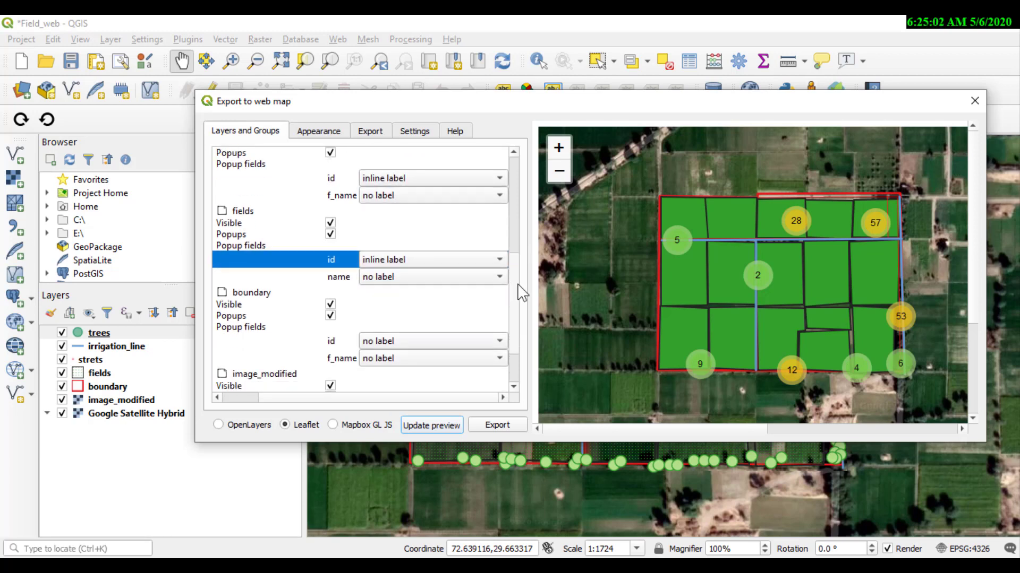
pyautogui.click(397, 270)
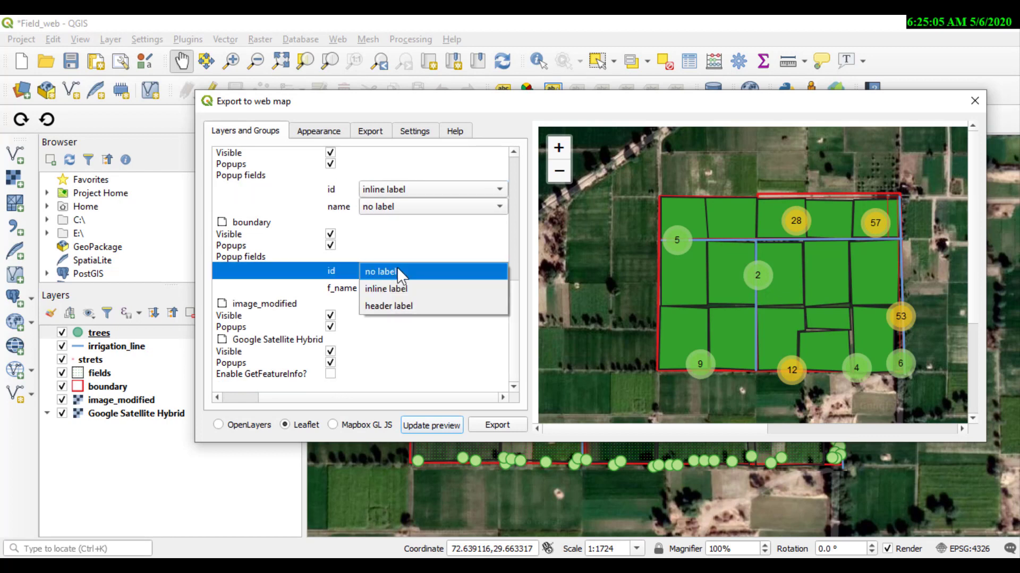
pyautogui.click(411, 288)
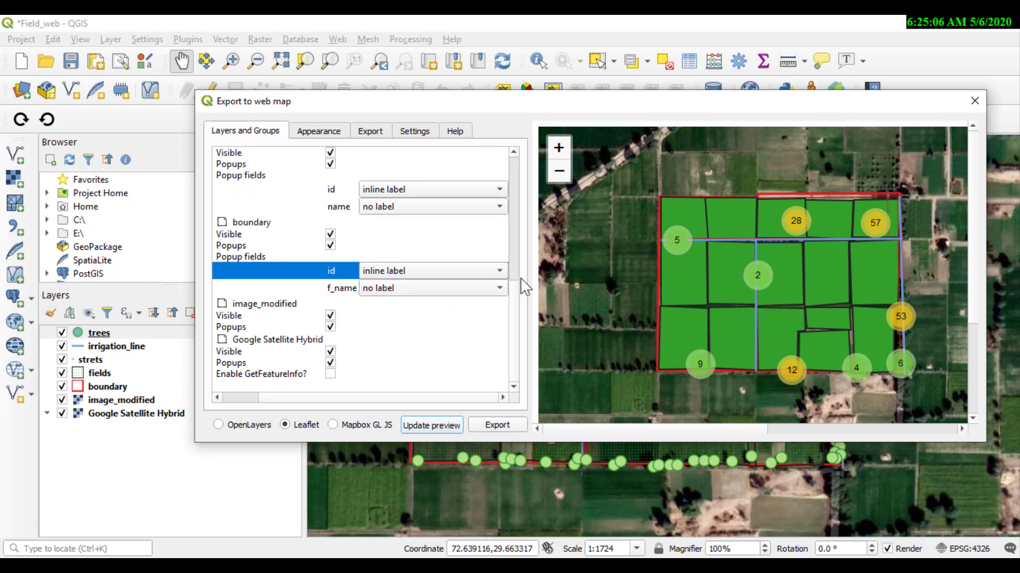
# Turn off the image_modified layer's visibility and the Google Satellite Hybrid layer's popups in the web map
pyautogui.click(330, 316)
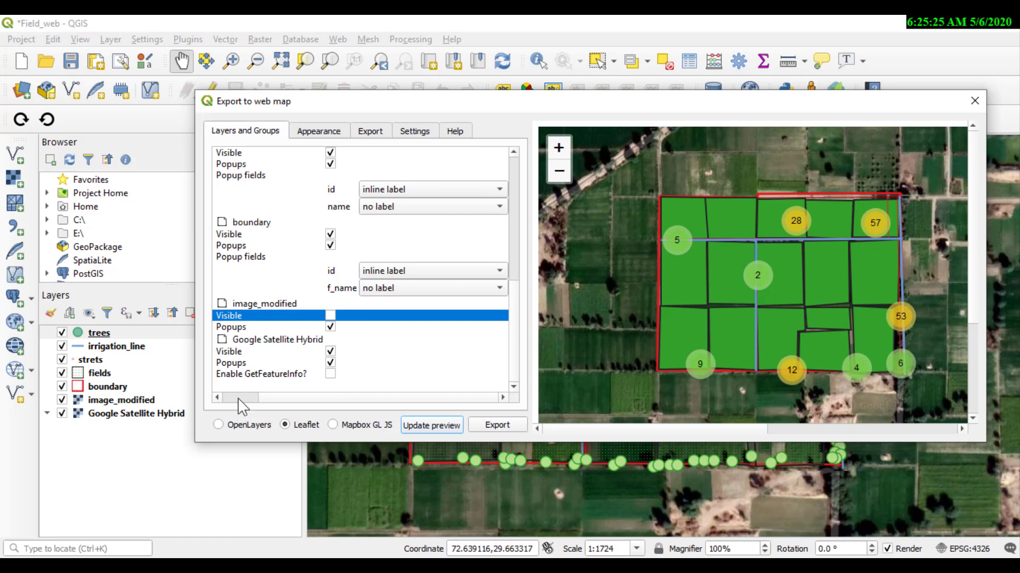
pyautogui.moveTo(259, 397); pyautogui.dragTo(210, 401)
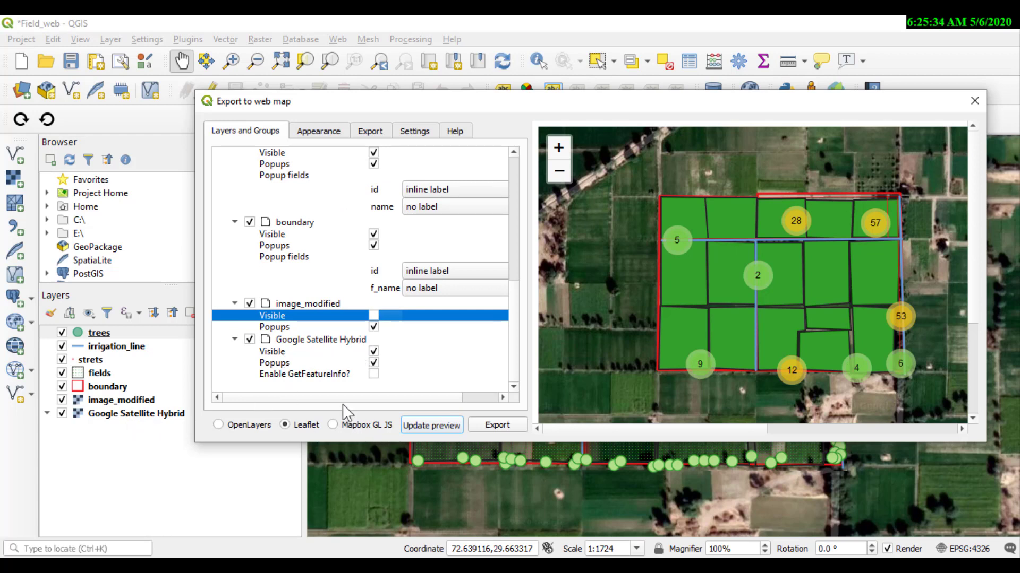
pyautogui.click(374, 363)
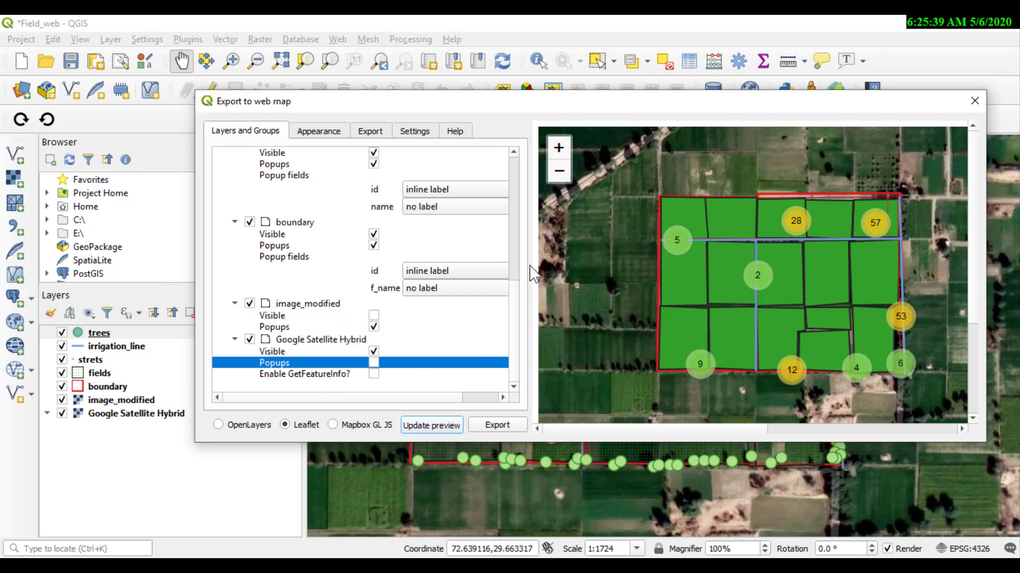
pyautogui.hscroll(2, 462, 400)
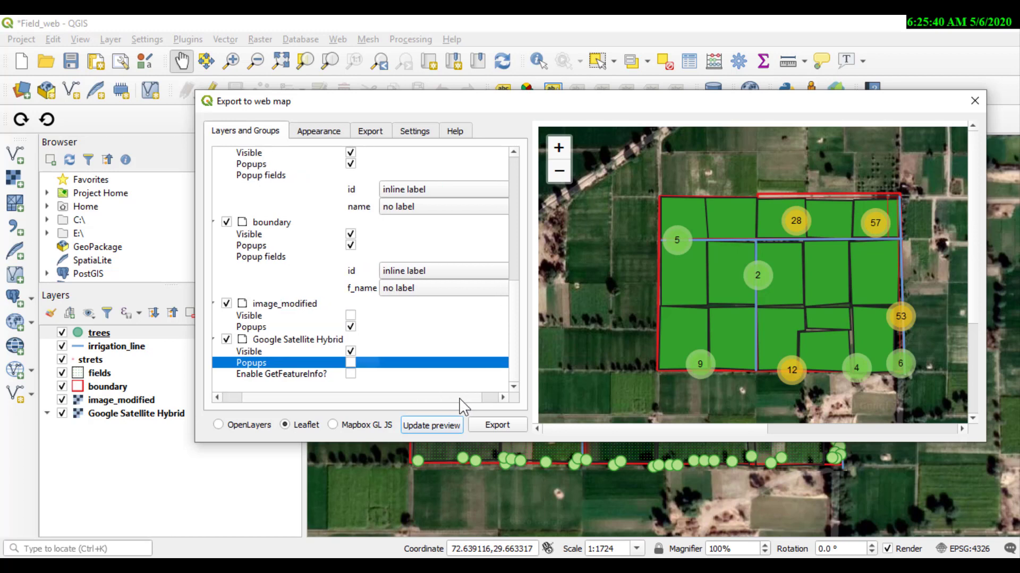
pyautogui.hscroll(-2, 504, 409)
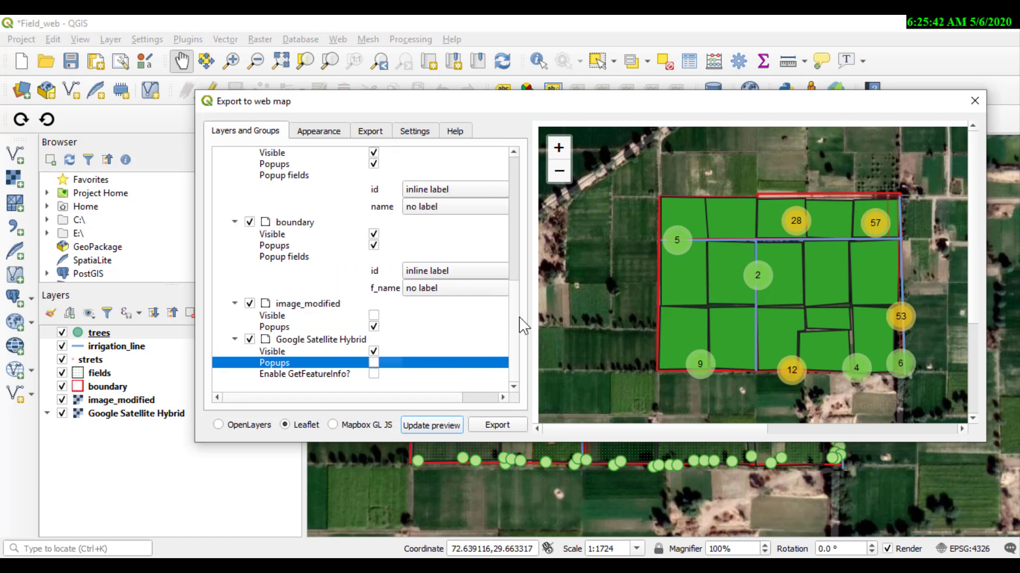
# Update the web map preview and check the popup of a field on the western side of the farm
pyautogui.click(447, 424)
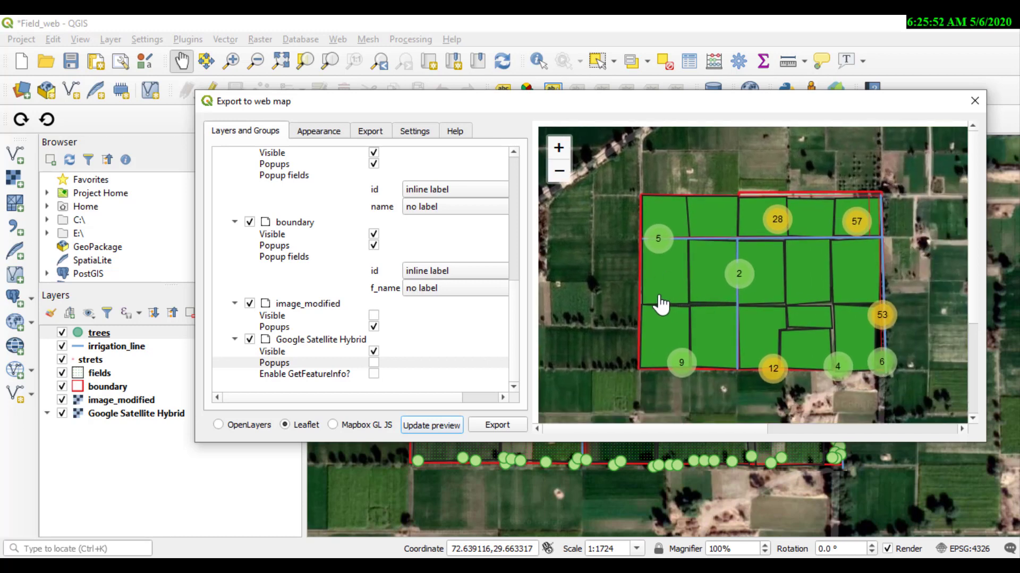
pyautogui.click(666, 270)
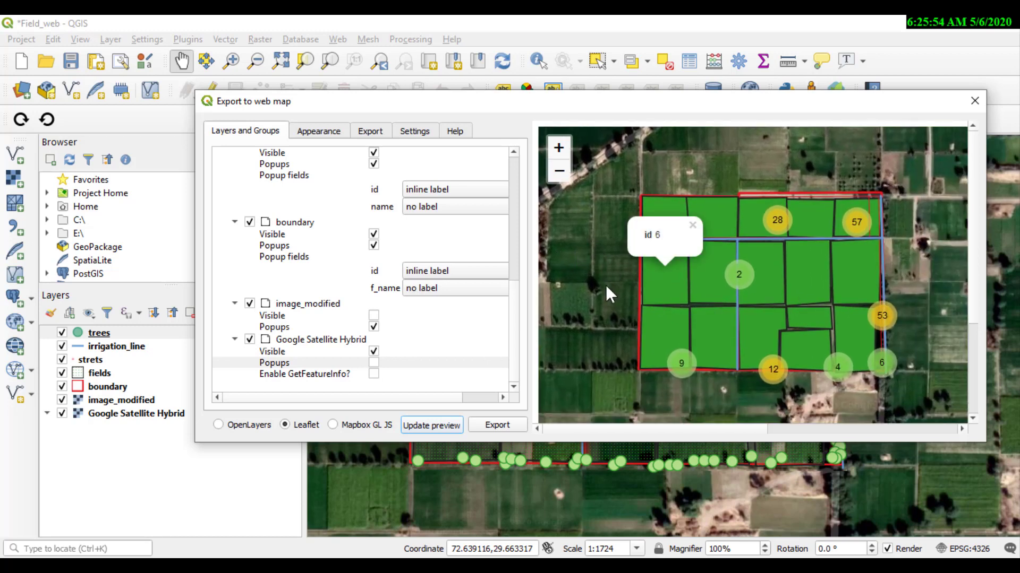
pyautogui.click(606, 285)
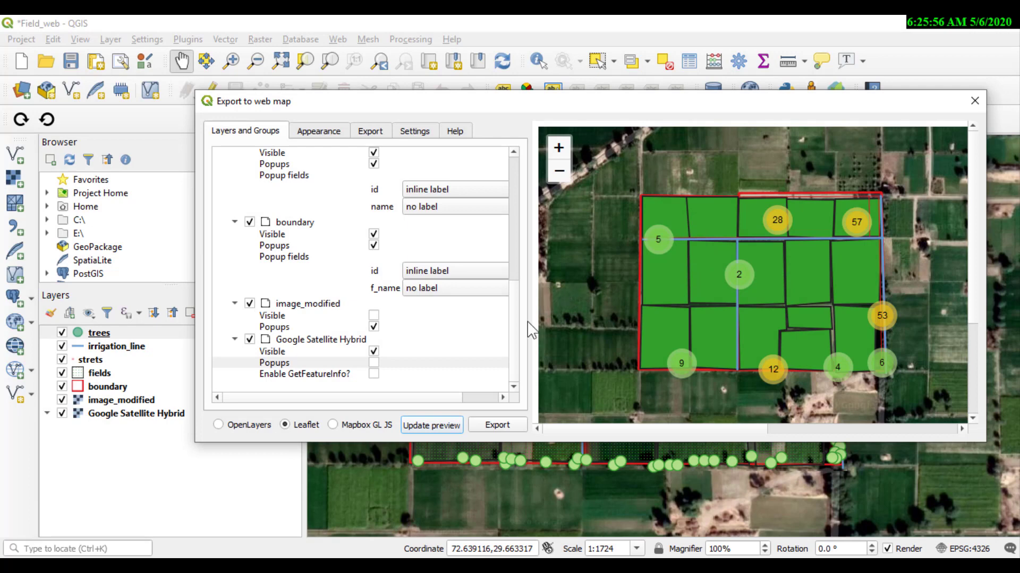
# Add the abstract at the upper right of the web map and enable address search
pyautogui.moveTo(514, 341); pyautogui.dragTo(516, 183)
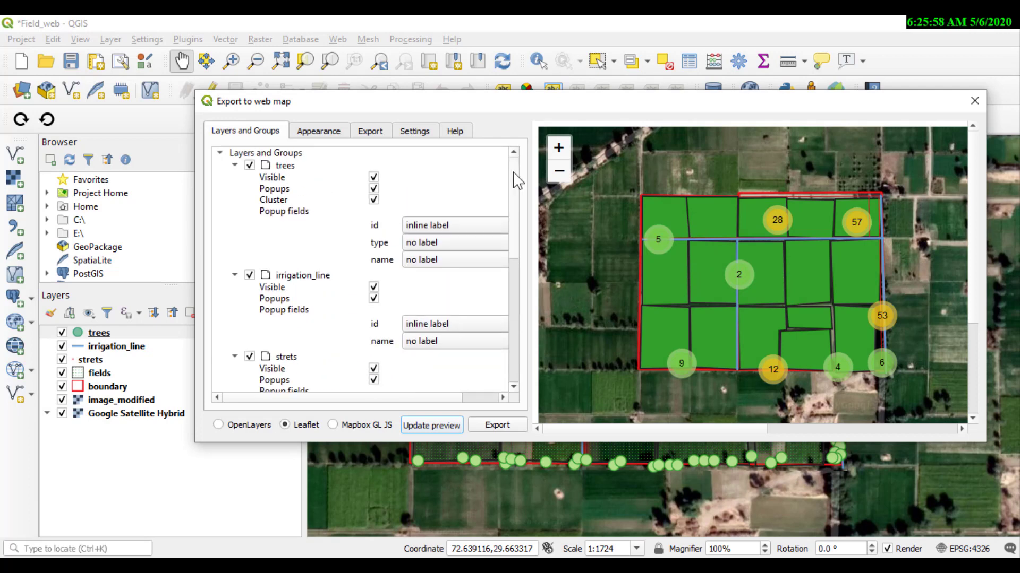
pyautogui.click(318, 137)
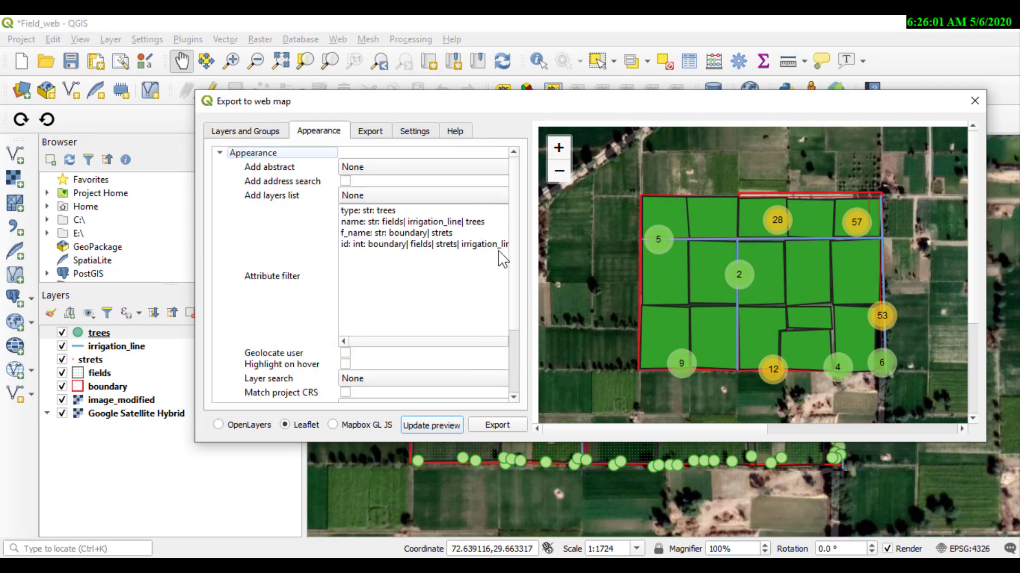
pyautogui.click(488, 167)
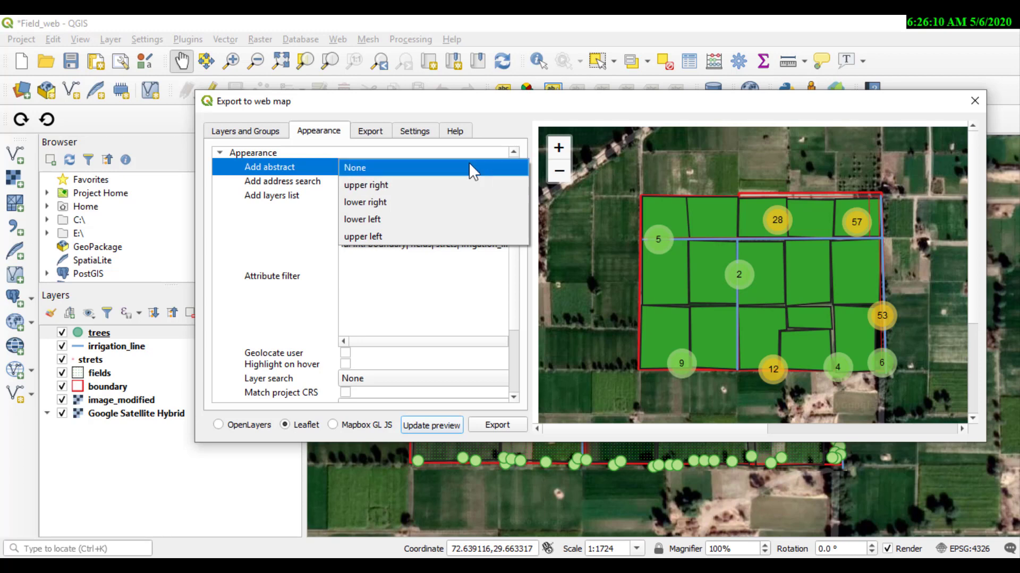
pyautogui.click(471, 165)
pyautogui.click(475, 164)
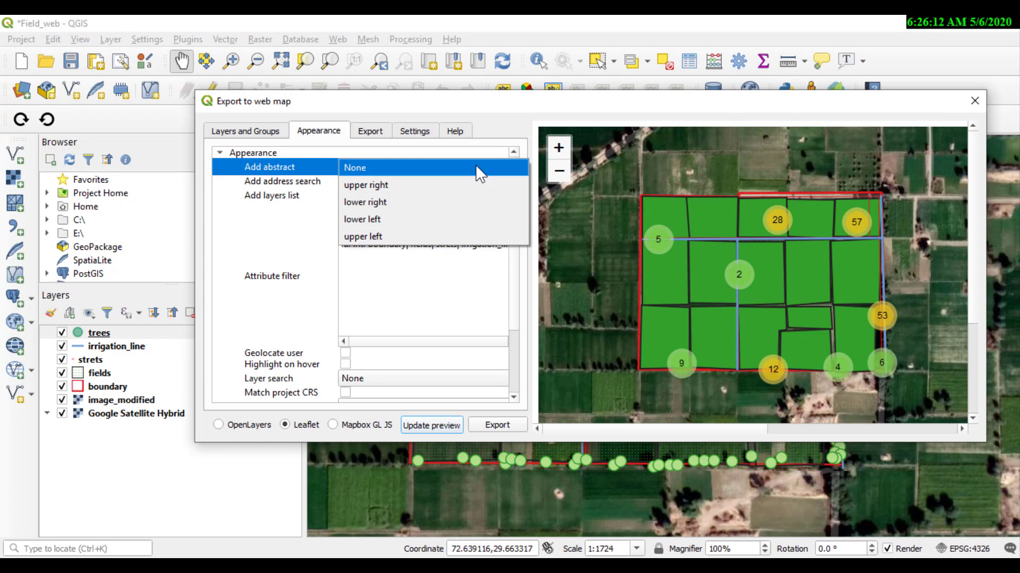
pyautogui.click(453, 182)
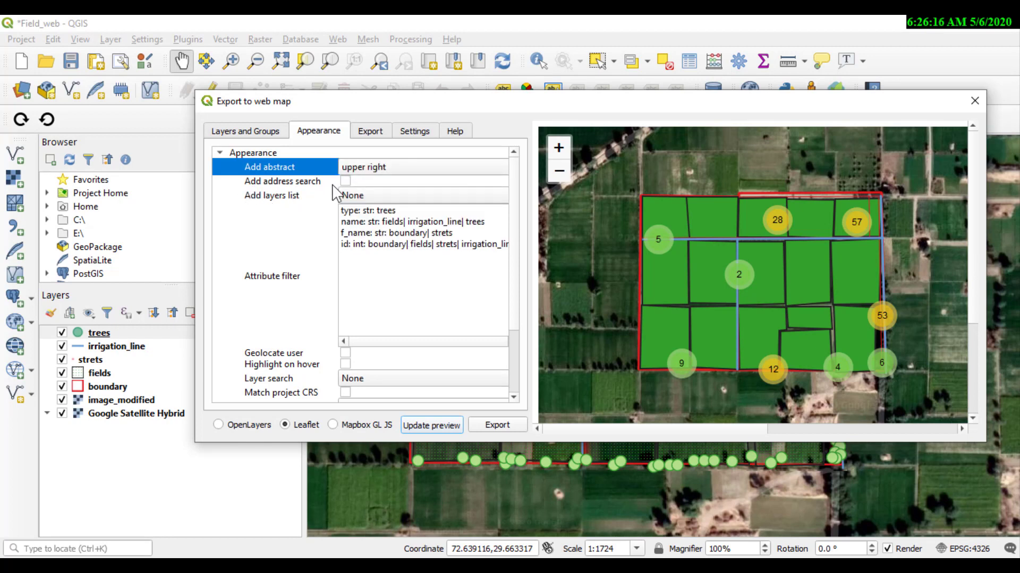
pyautogui.click(345, 181)
# Set the web map's measure tool to Metric and enable showing popups on hover
pyautogui.scroll(-1, 518, 249)
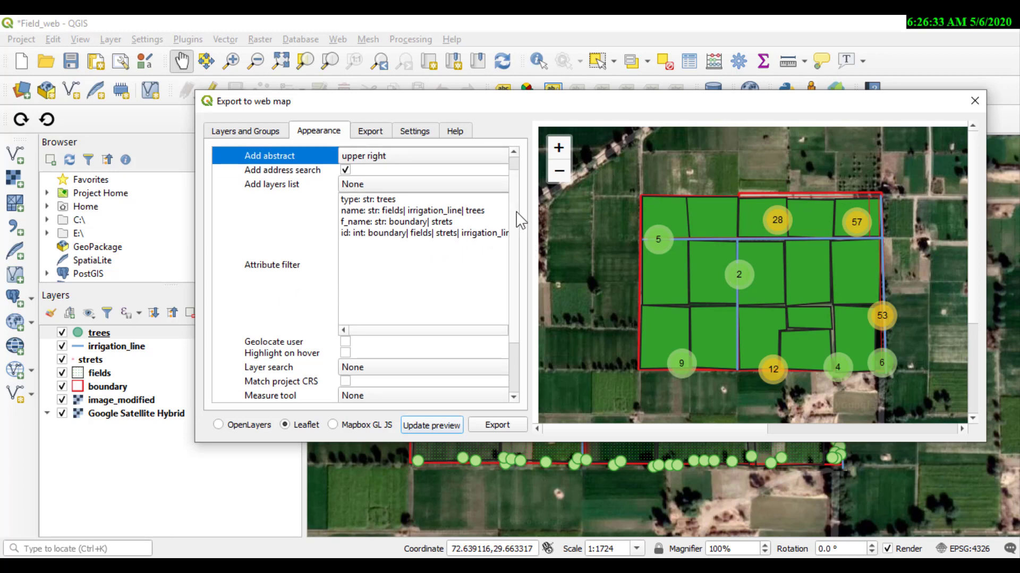
pyautogui.scroll(-15, 518, 219)
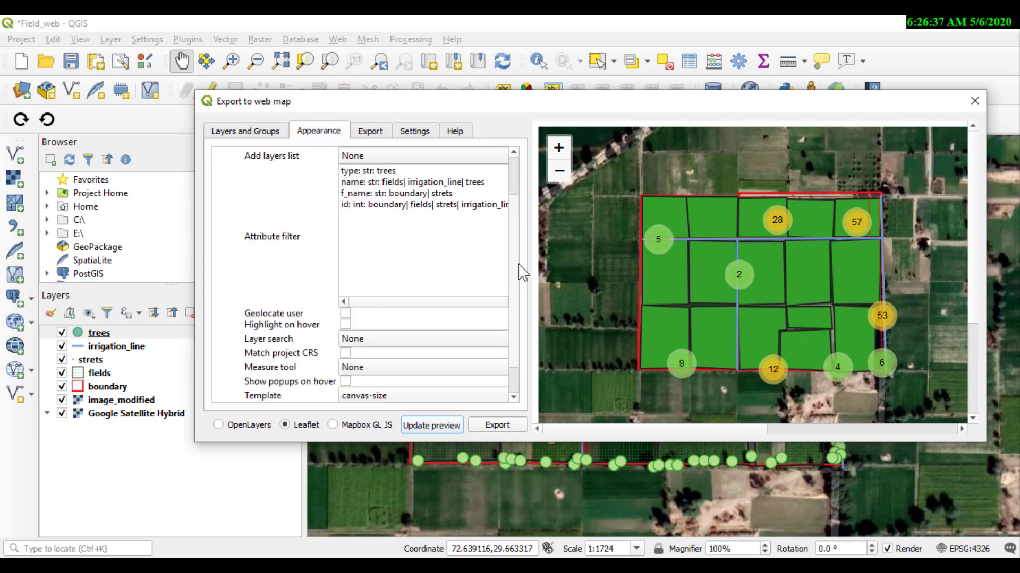
pyautogui.scroll(-5, 520, 274)
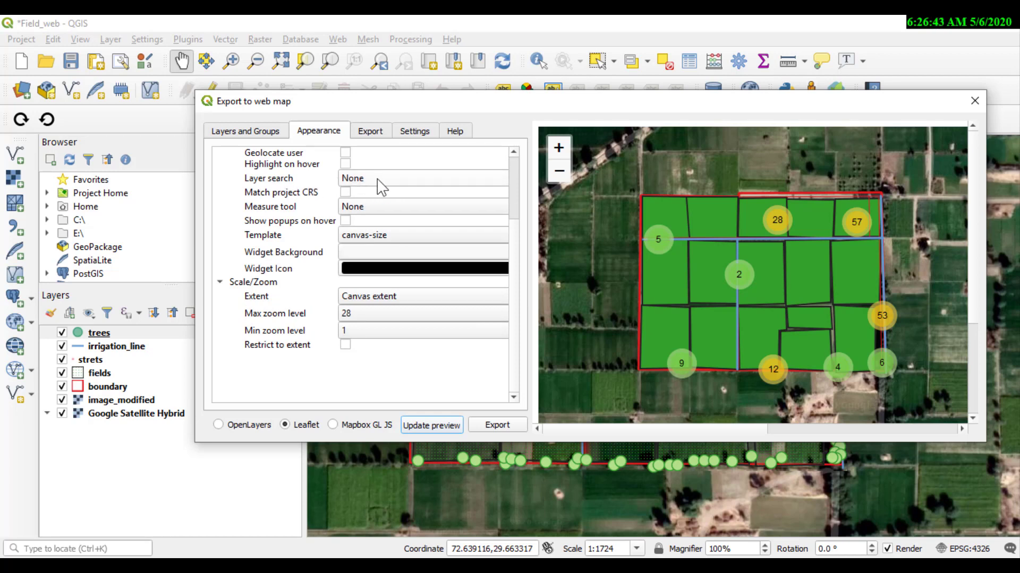
pyautogui.click(383, 207)
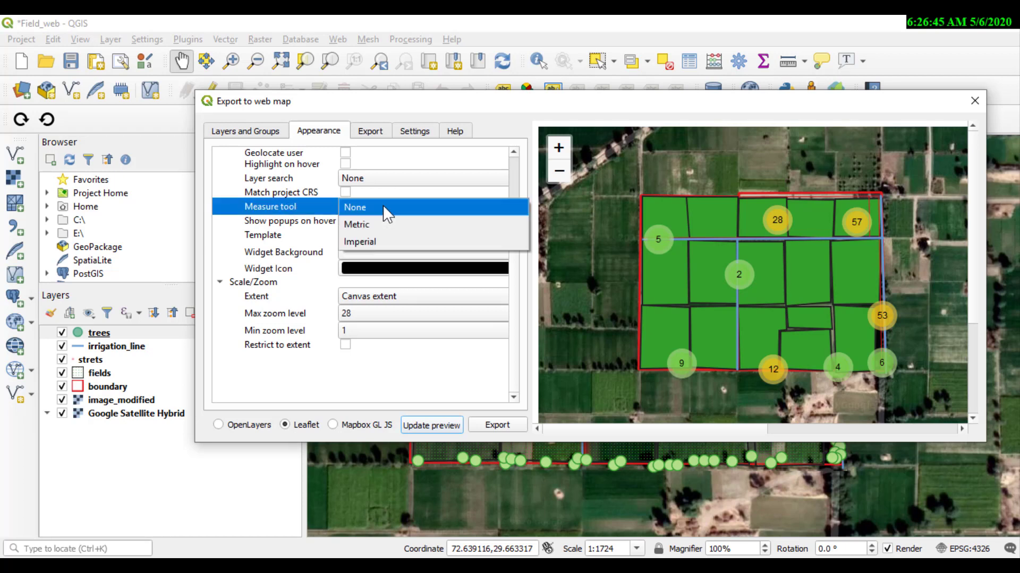
pyautogui.click(395, 223)
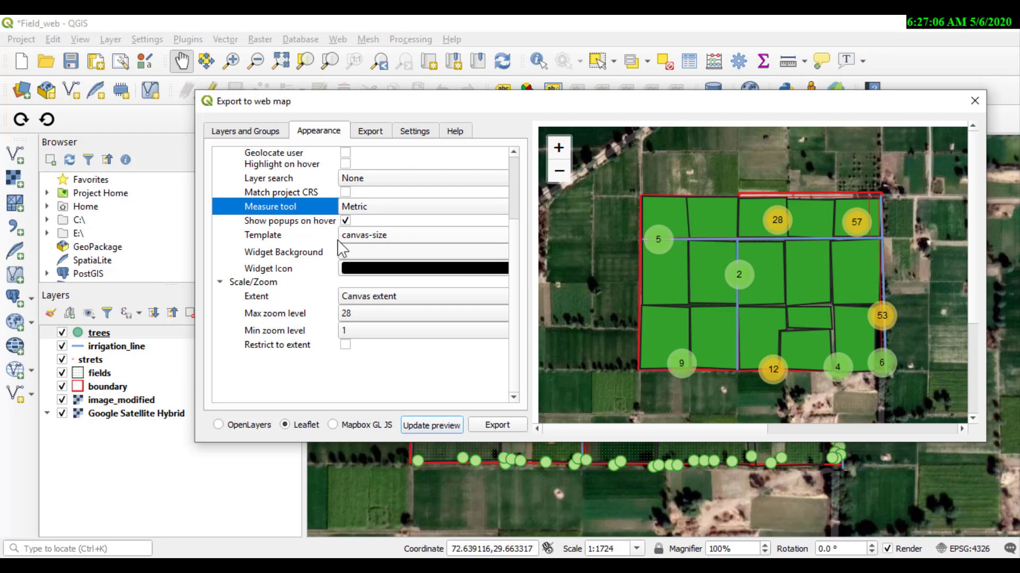
# Review the template choices and widget background colour, keeping canvas-size and #f8f8f8
pyautogui.click(467, 243)
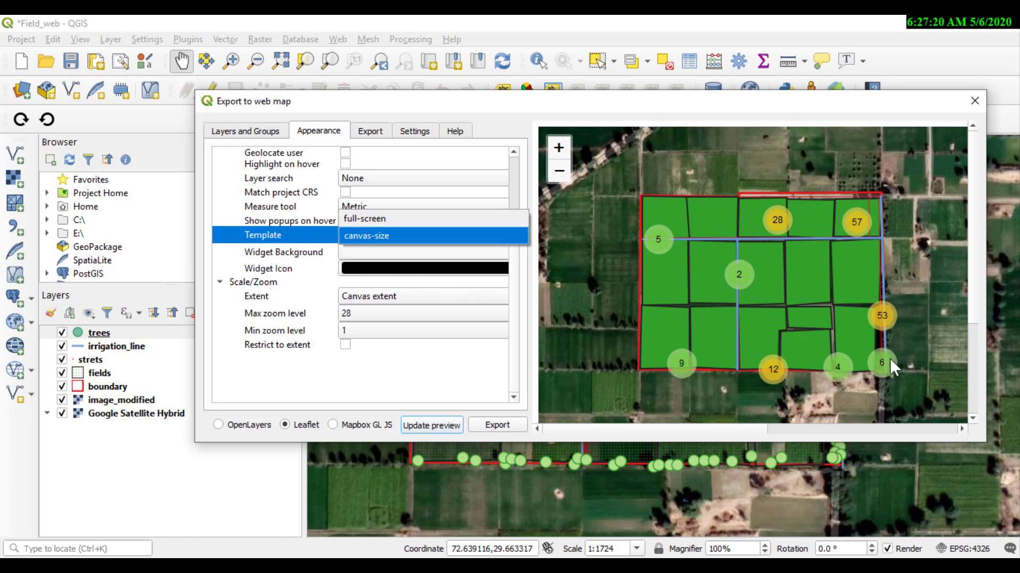
pyautogui.click(312, 381)
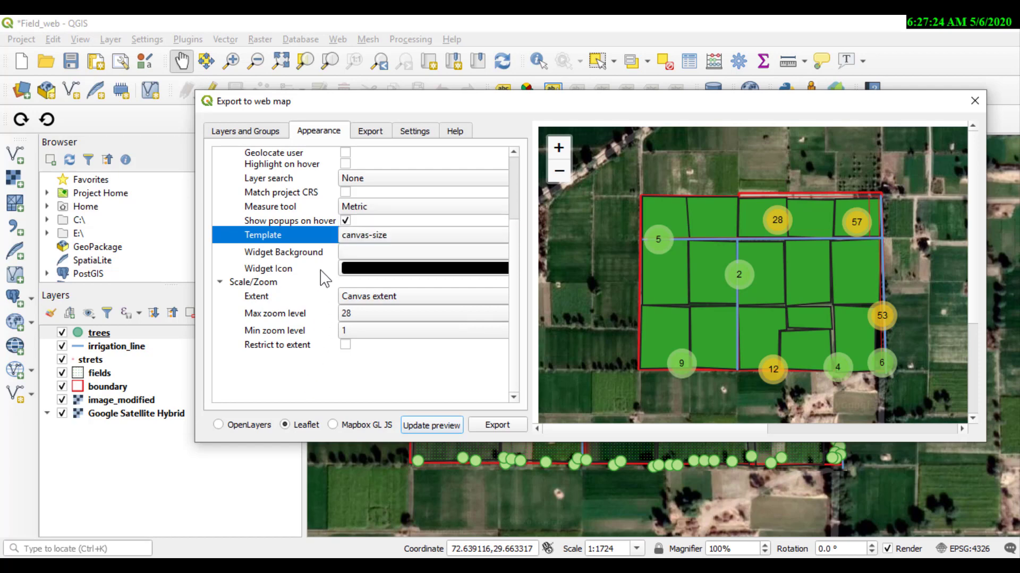
pyautogui.click(378, 253)
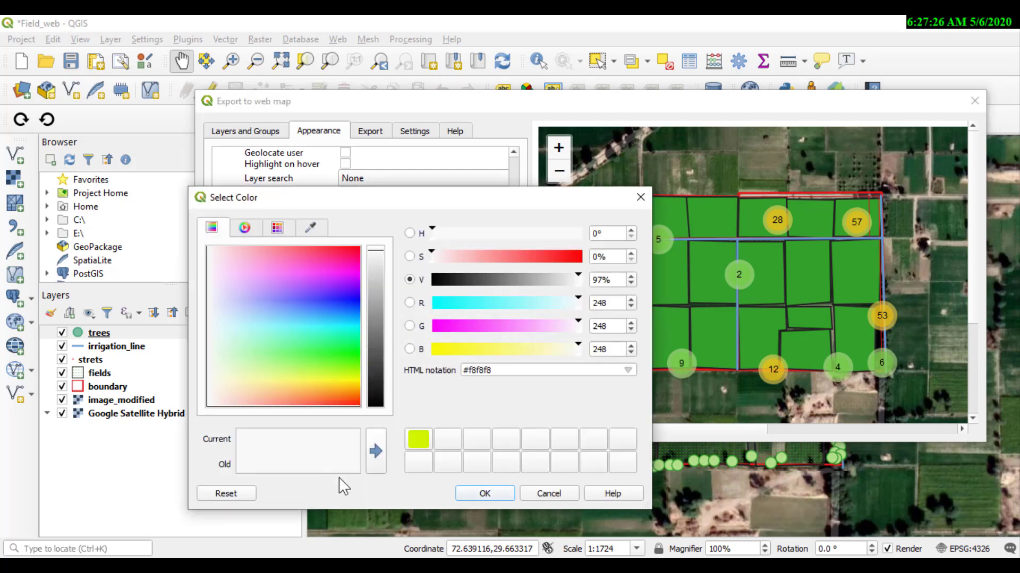
pyautogui.click(486, 495)
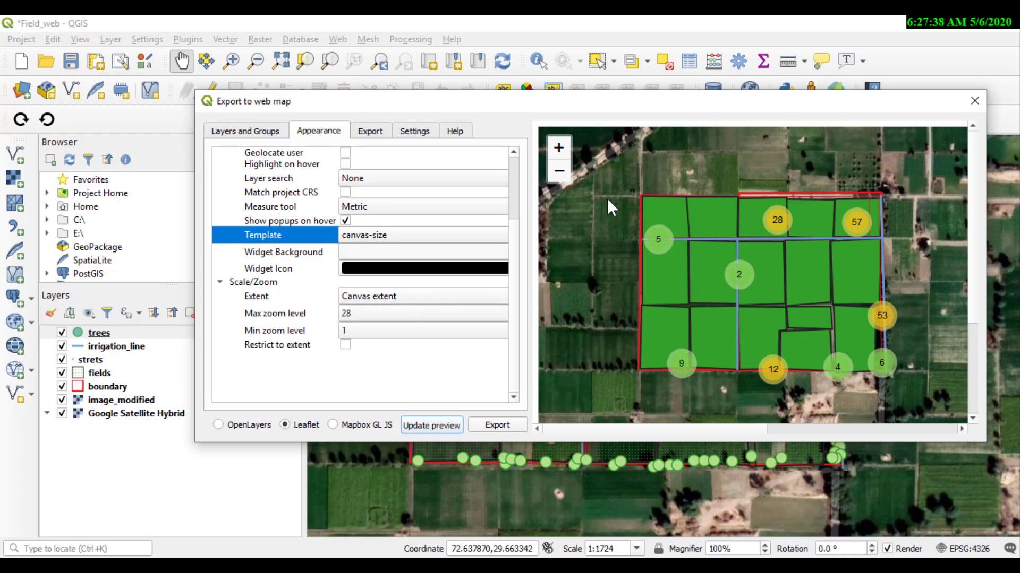
pyautogui.moveTo(591, 216); pyautogui.dragTo(587, 213)
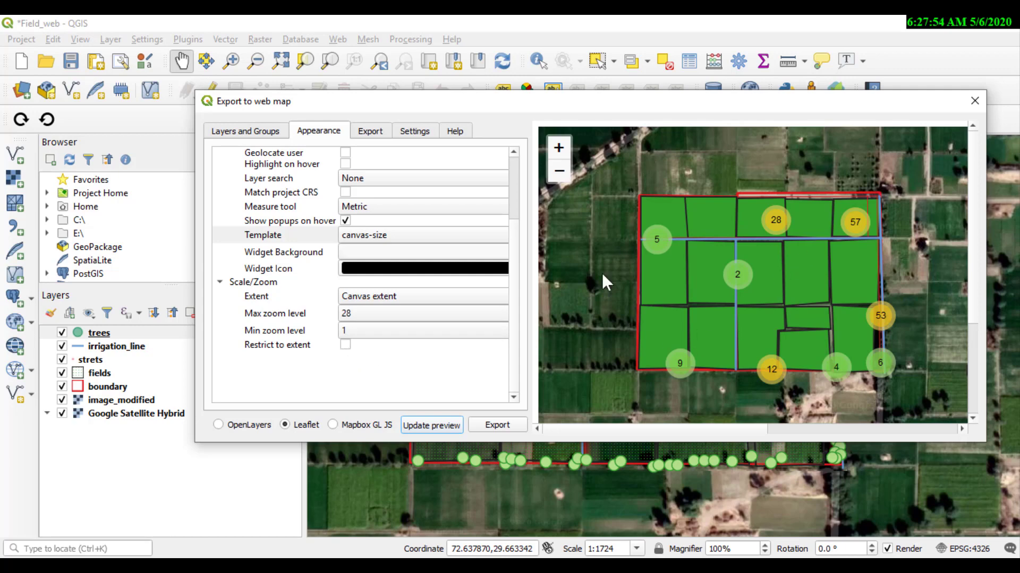
pyautogui.moveTo(599, 340)
pyautogui.mouseDown()
pyautogui.moveTo(549, 332)
pyautogui.moveTo(728, 257)
pyautogui.moveTo(605, 367)
pyautogui.moveTo(591, 325)
pyautogui.mouseUp()
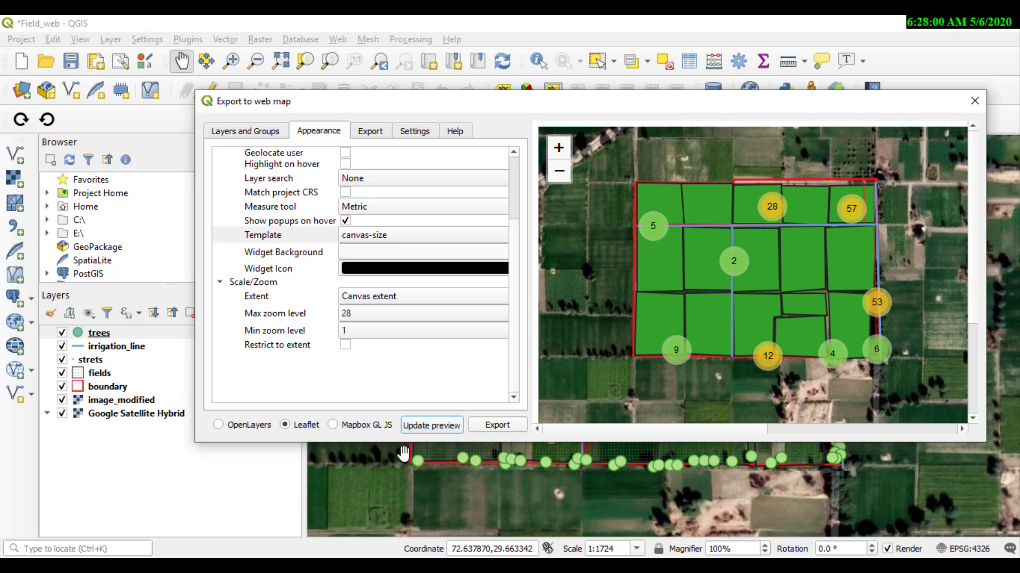
# Set the export location to a new folder named qgis2web on the Desktop
pyautogui.click(372, 131)
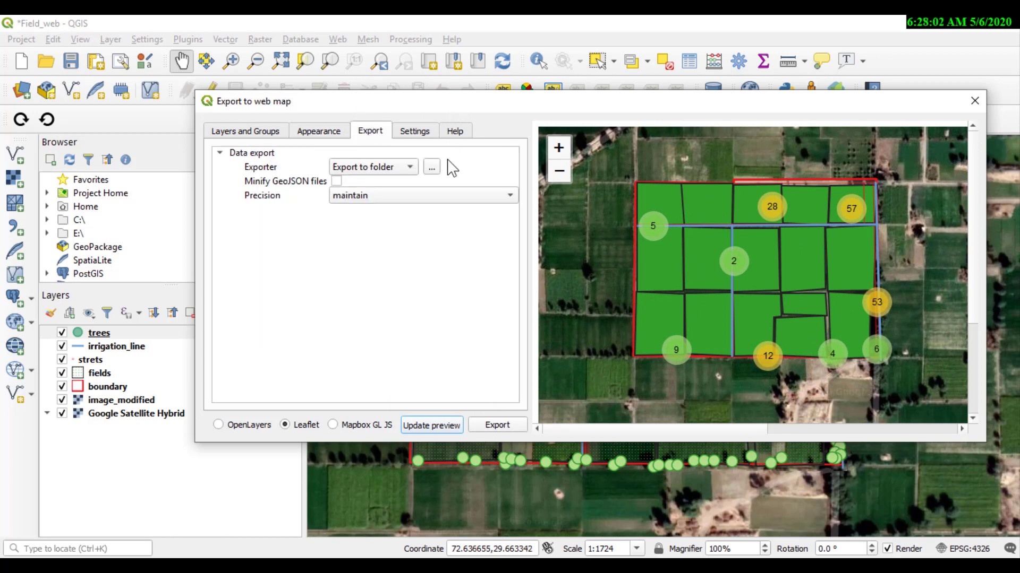
pyautogui.click(431, 167)
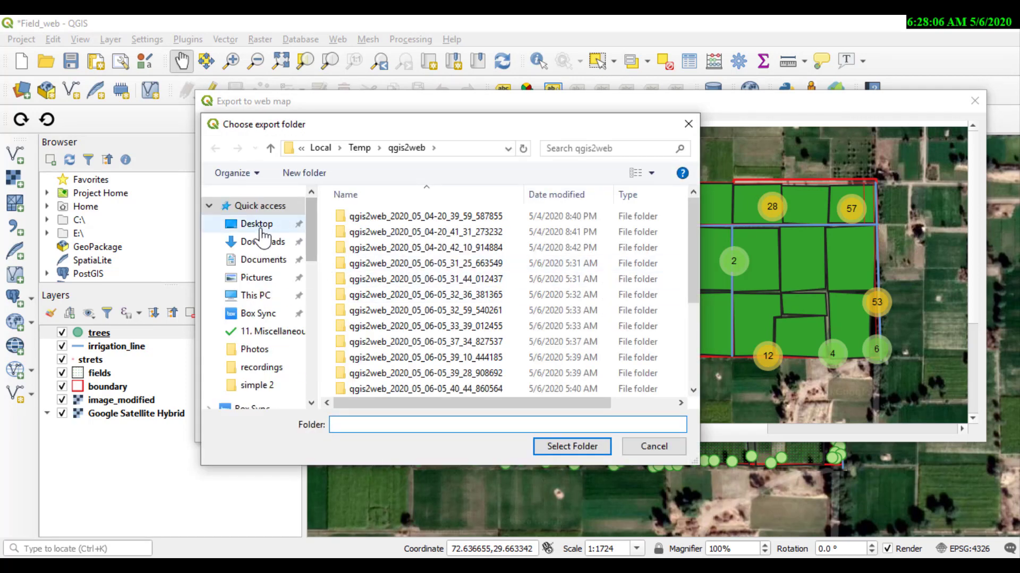
pyautogui.click(258, 224)
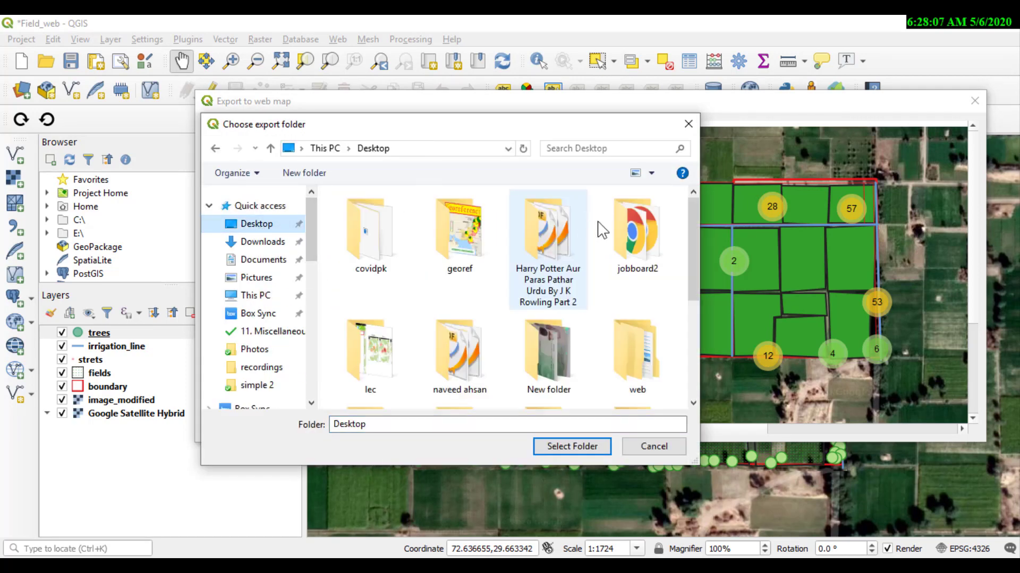
pyautogui.click(308, 172)
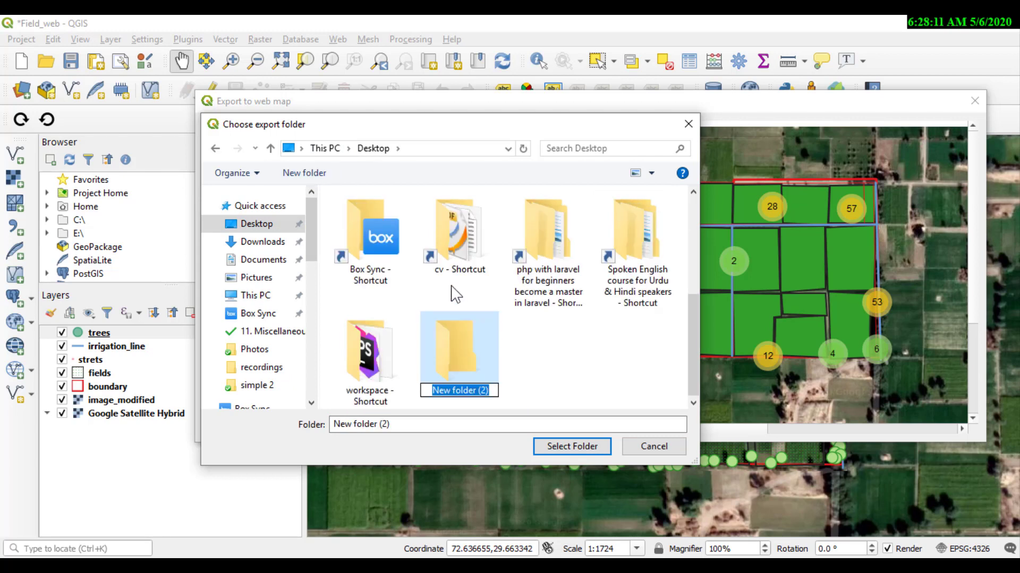
pyautogui.write('q')
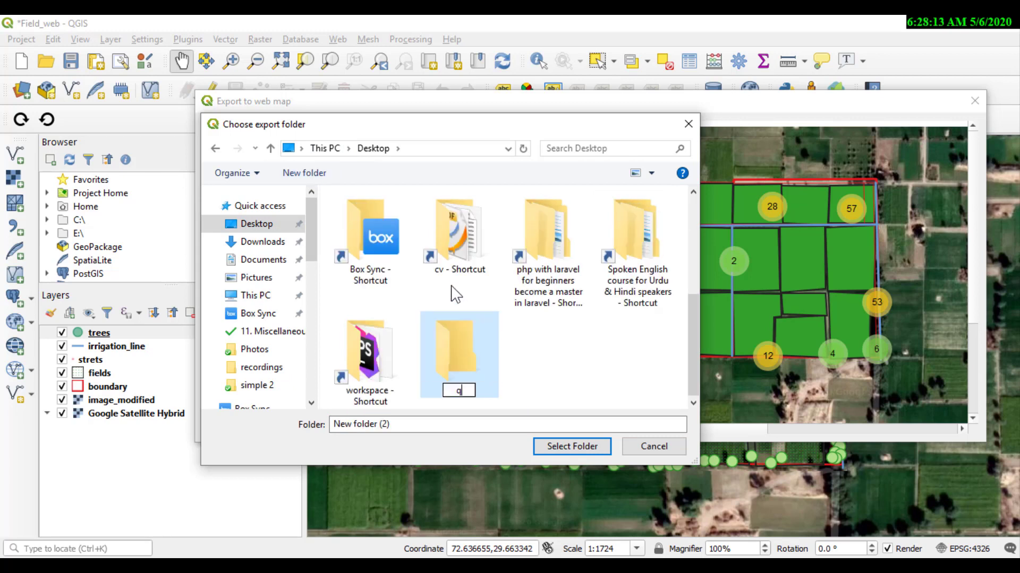
pyautogui.write('gis2web')
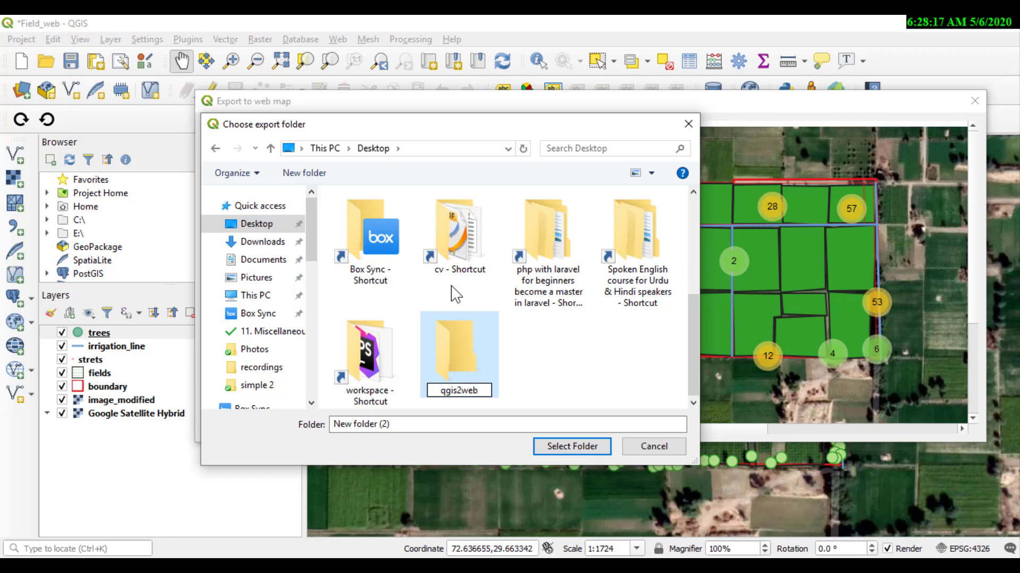
pyautogui.press('Return')
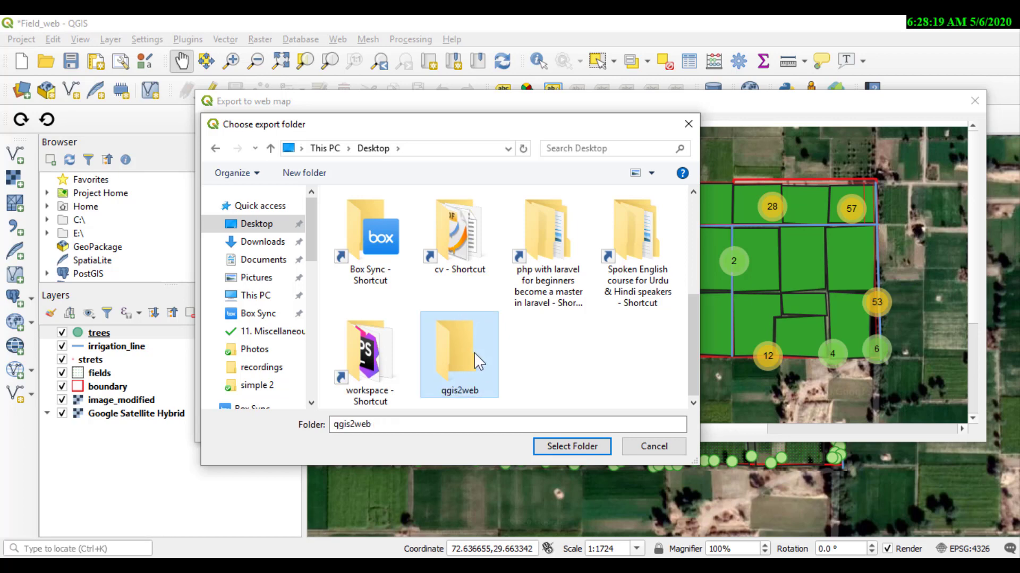
pyautogui.doubleClick(474, 352)
pyautogui.click(571, 447)
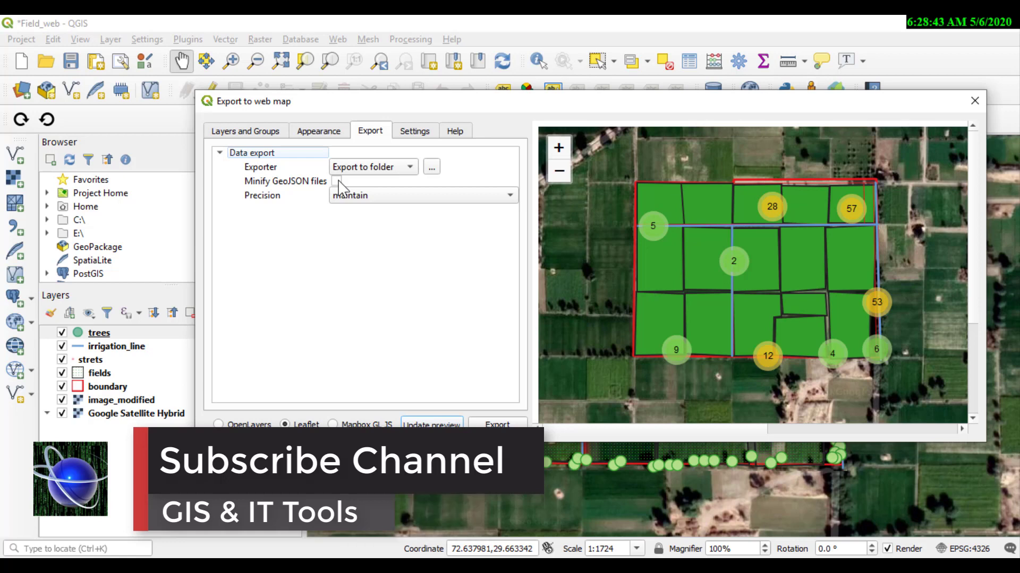
# Review the precision choices for the data export, keeping maintain, and check the preview settings
pyautogui.click(435, 201)
pyautogui.click(267, 250)
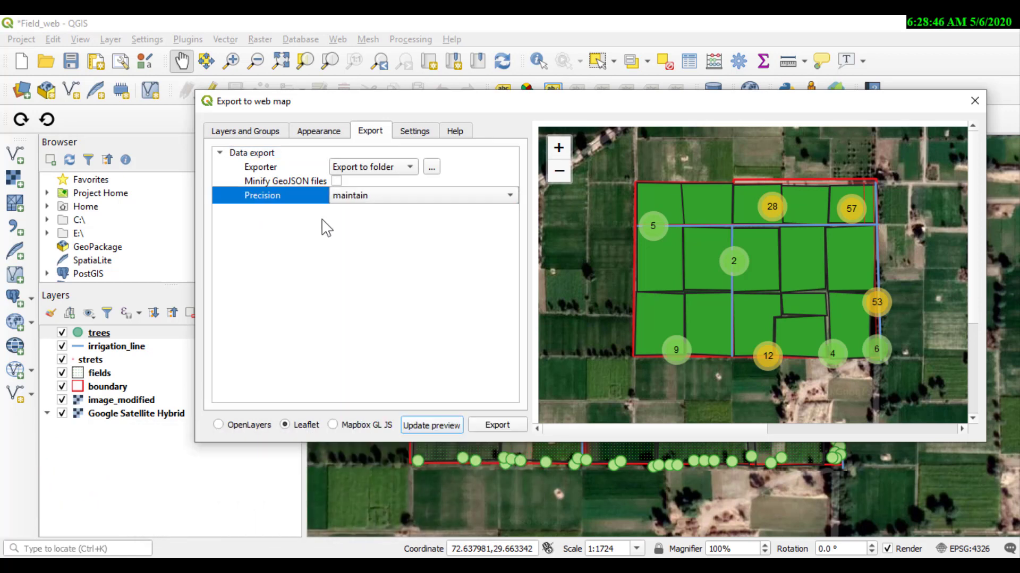
pyautogui.click(360, 198)
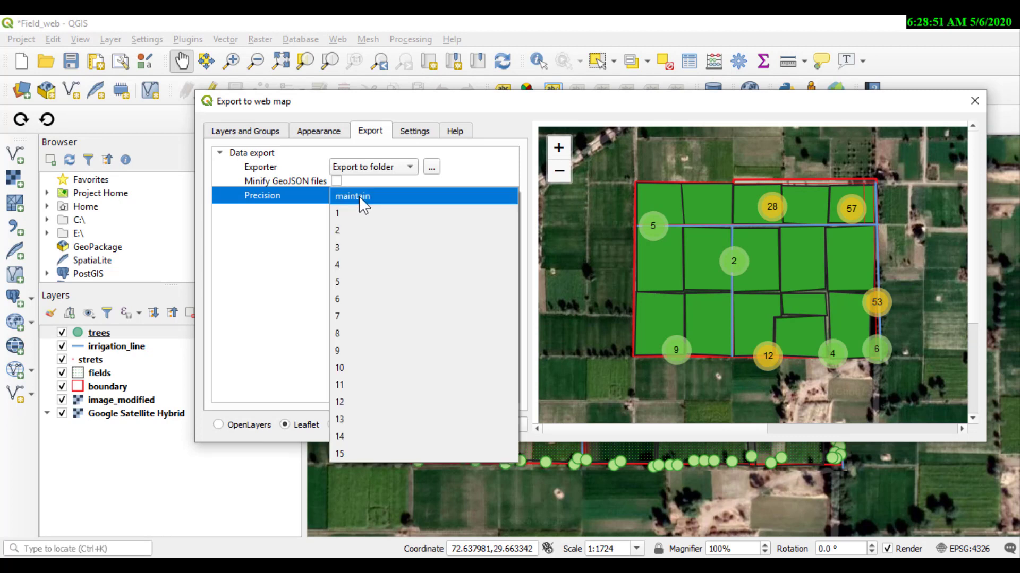
pyautogui.click(280, 254)
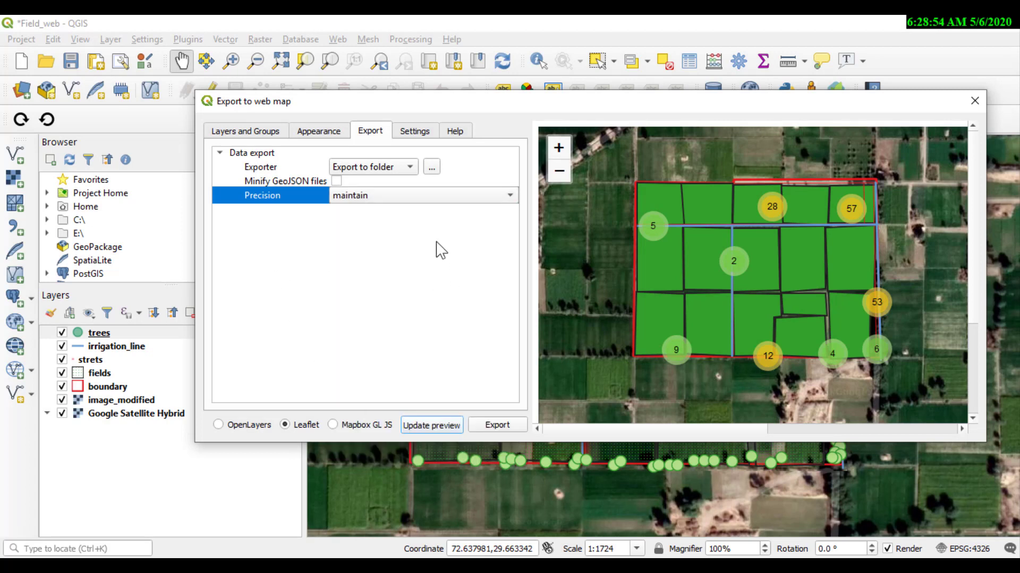
pyautogui.click(422, 134)
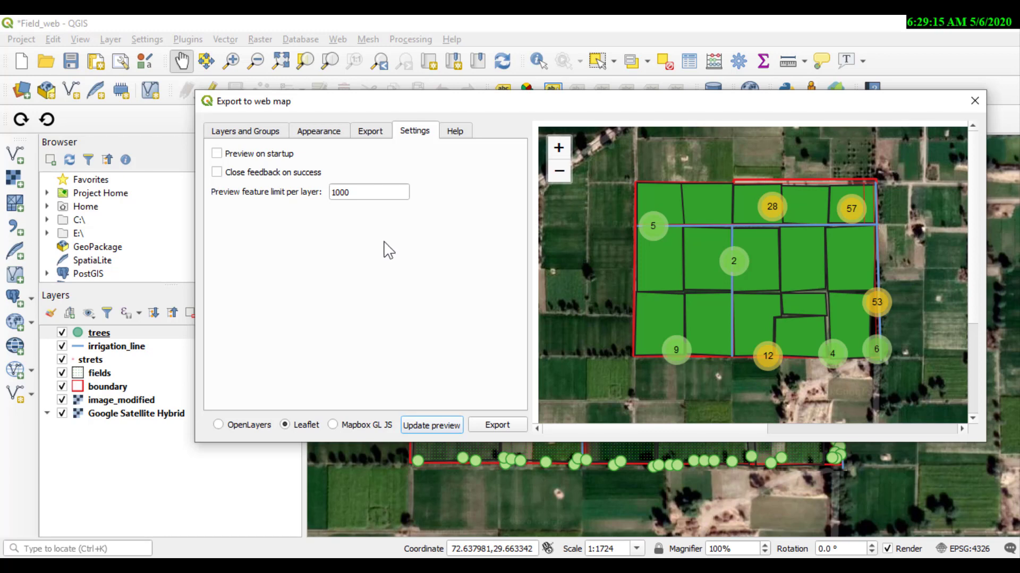
# Update the web map preview to check its measure and search tools, and export the Leaflet map
pyautogui.click(448, 431)
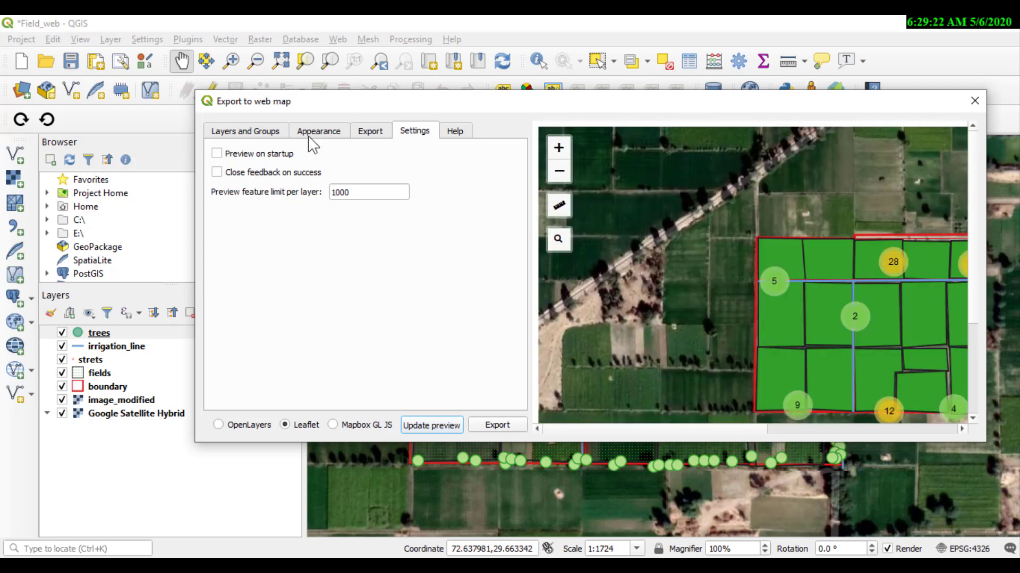
pyautogui.moveTo(669, 317); pyautogui.dragTo(593, 279)
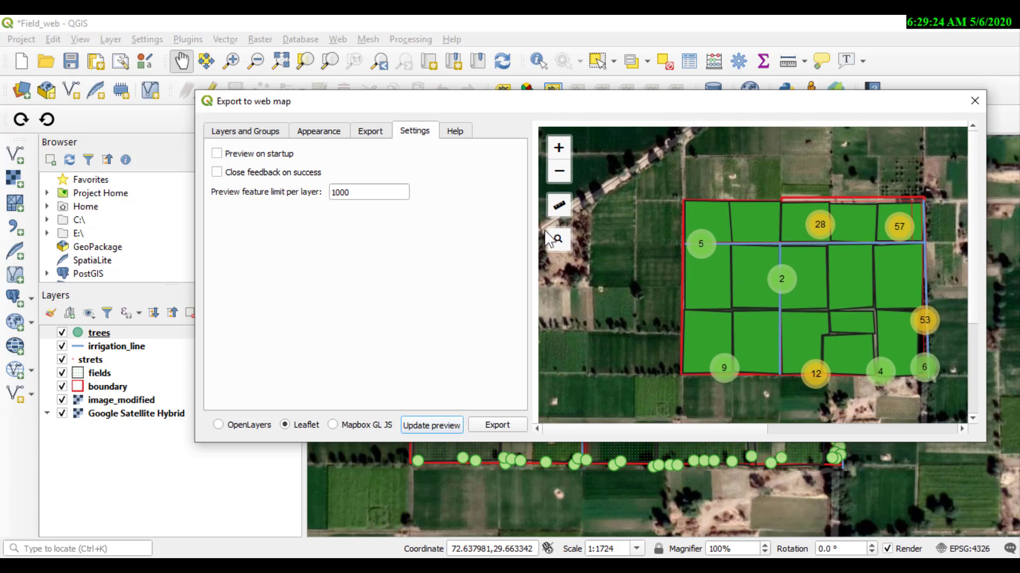
pyautogui.moveTo(562, 204)
pyautogui.click(502, 427)
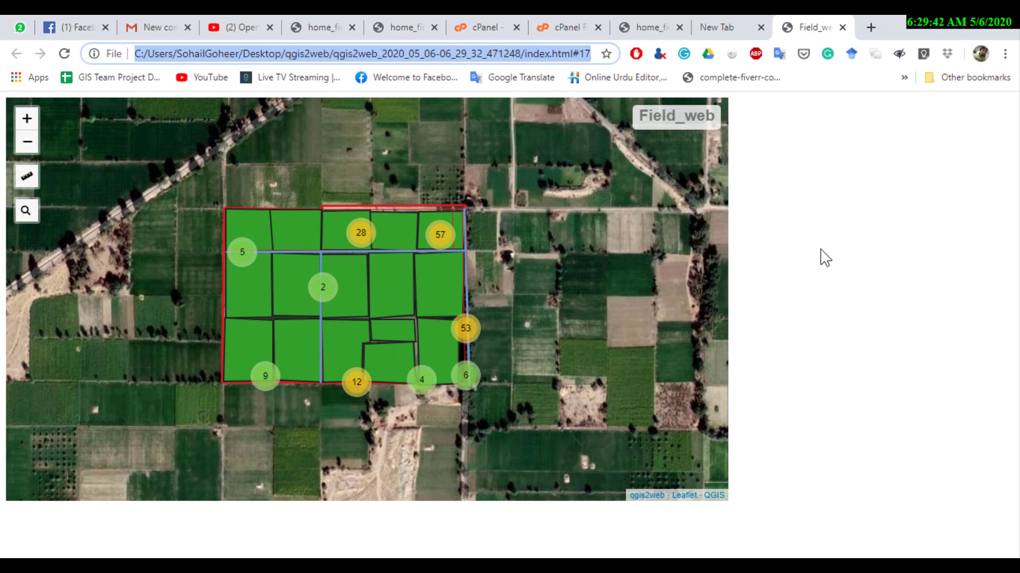
# Check the popup of the farm's northwest corner field in the exported web map and close it
pyautogui.moveTo(560, 402)
pyautogui.mouseDown()
pyautogui.moveTo(576, 397)
pyautogui.moveTo(557, 381)
pyautogui.moveTo(554, 406)
pyautogui.mouseUp()
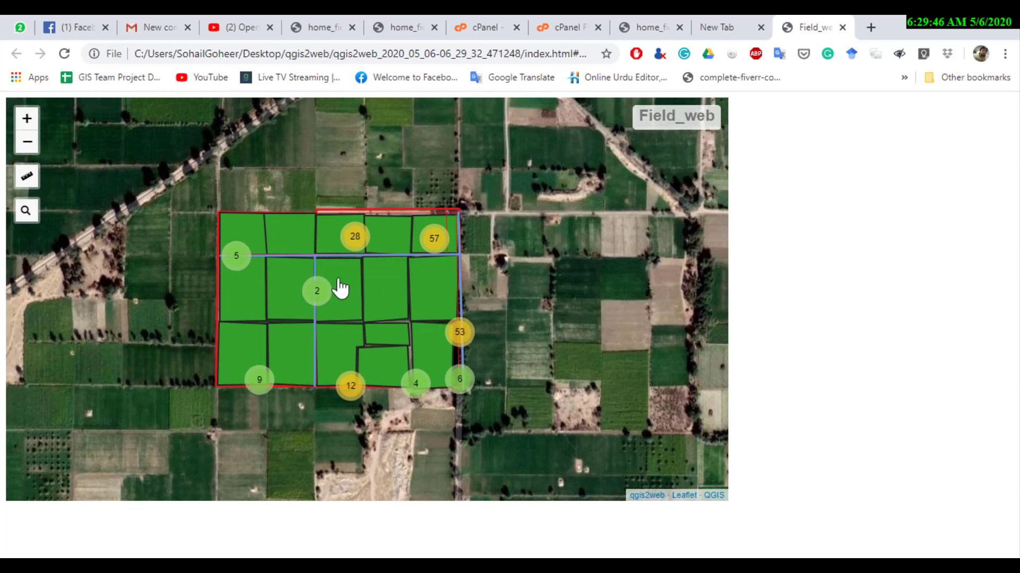
pyautogui.click(245, 235)
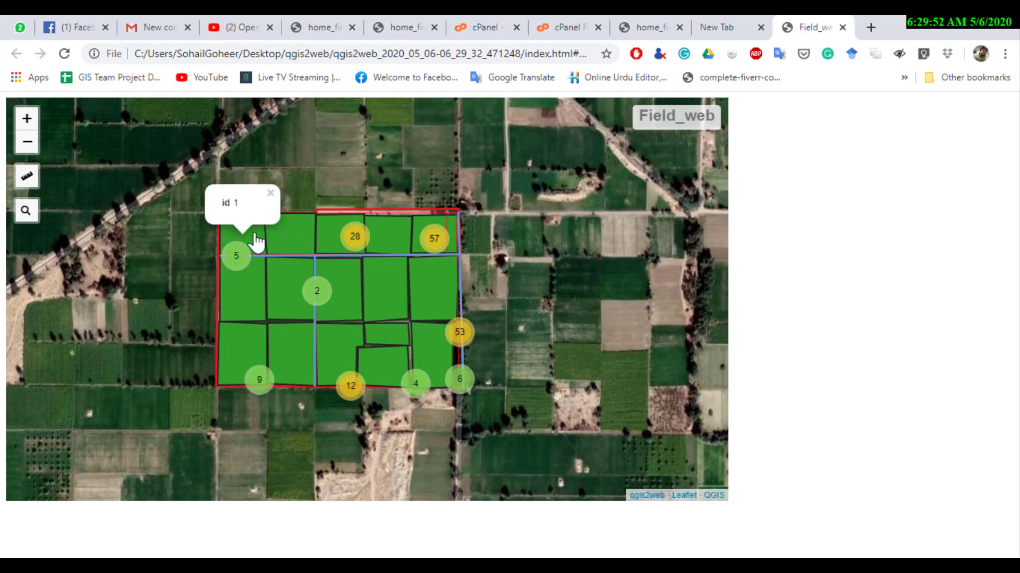
pyautogui.click(270, 193)
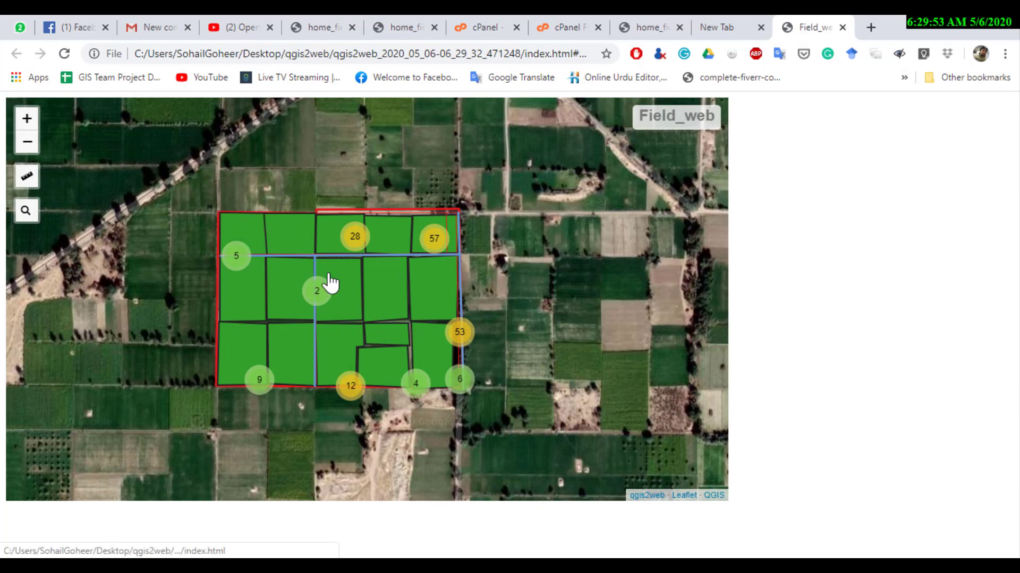
# Expand the tree clusters in the northern fields and check how they regroup at different map scales
pyautogui.click(355, 239)
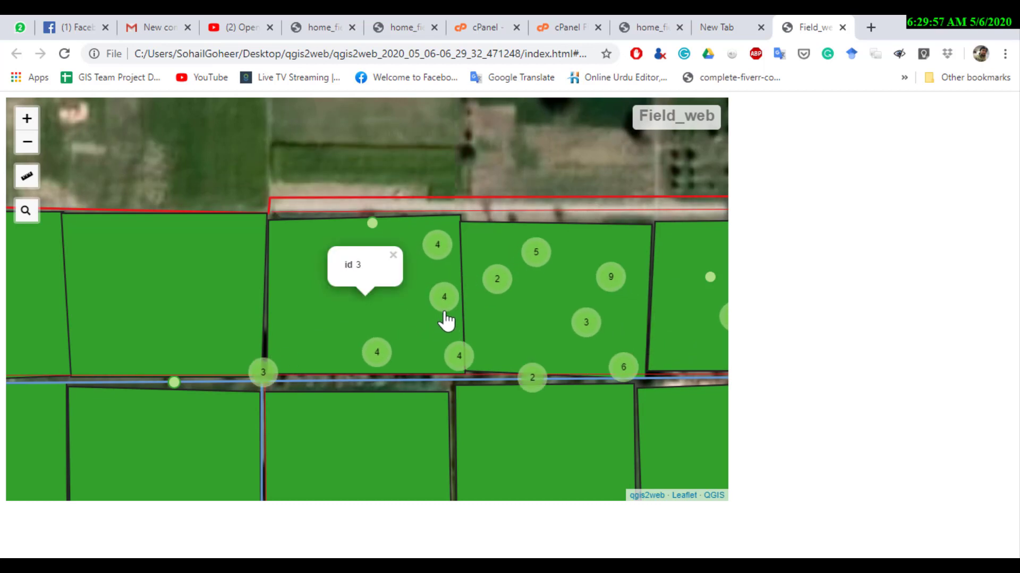
pyautogui.click(452, 310)
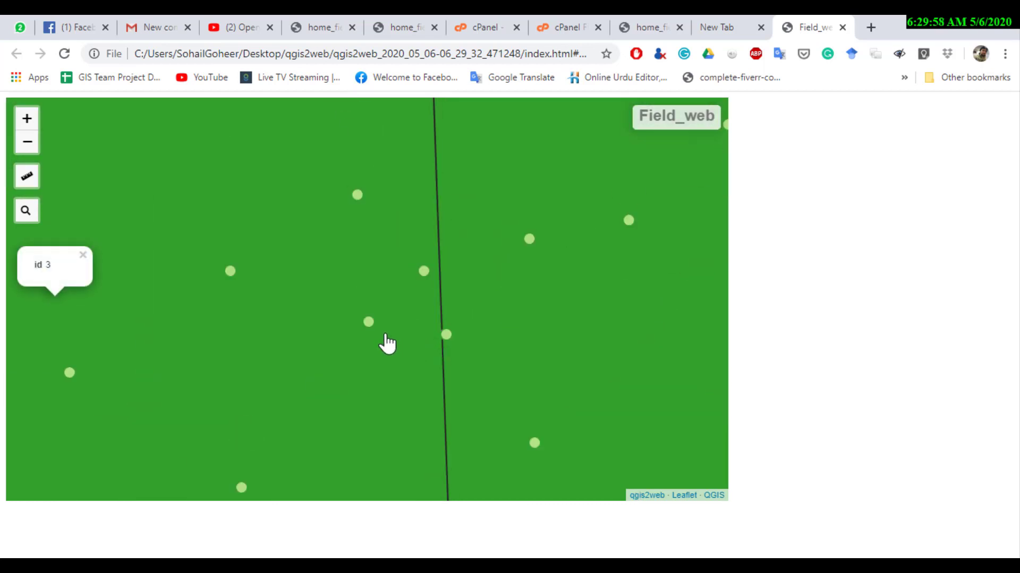
pyautogui.scroll(-3, 380, 332)
pyautogui.scroll(-5, 465, 318)
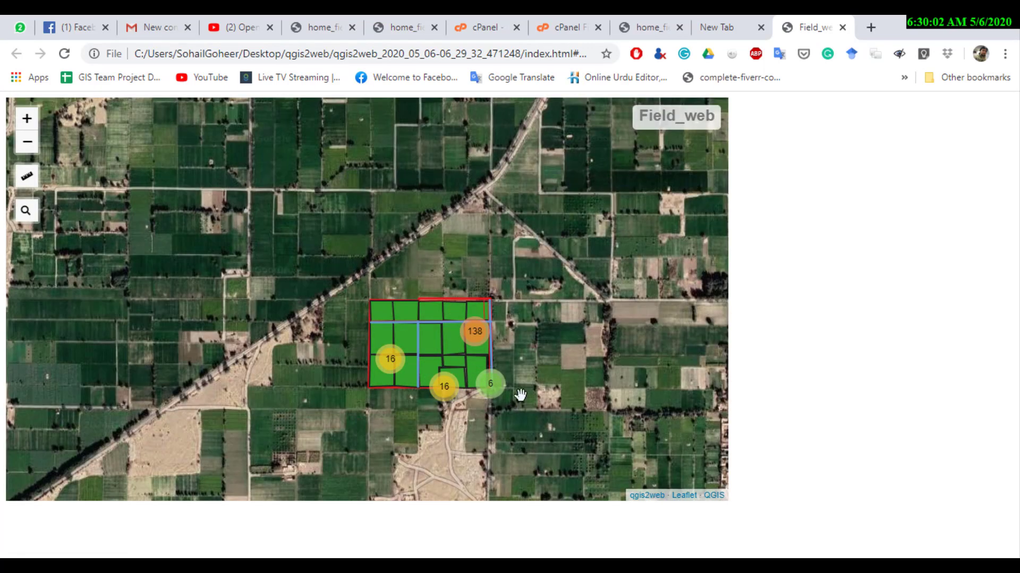
pyautogui.scroll(4, 470, 367)
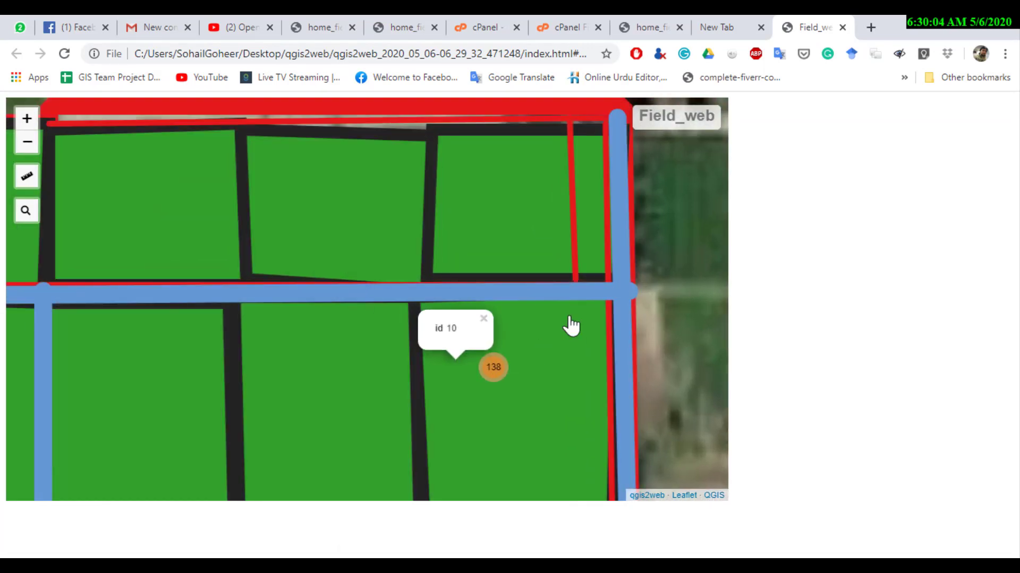
pyautogui.scroll(-5, 569, 326)
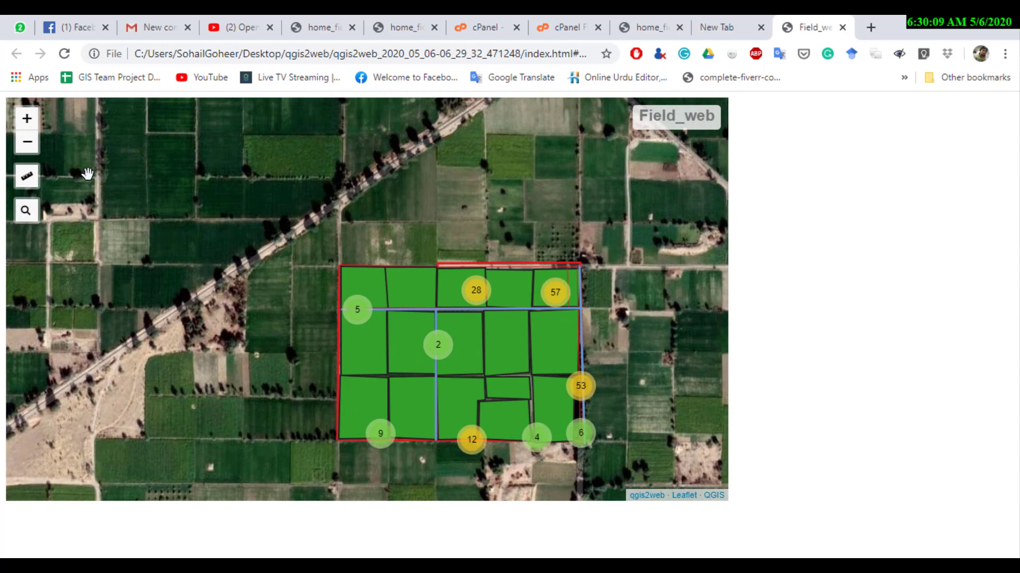
# Measure the length of the farm's northern boundary from west to east and delete the finished measurement
pyautogui.moveTo(29, 180)
pyautogui.click(64, 207)
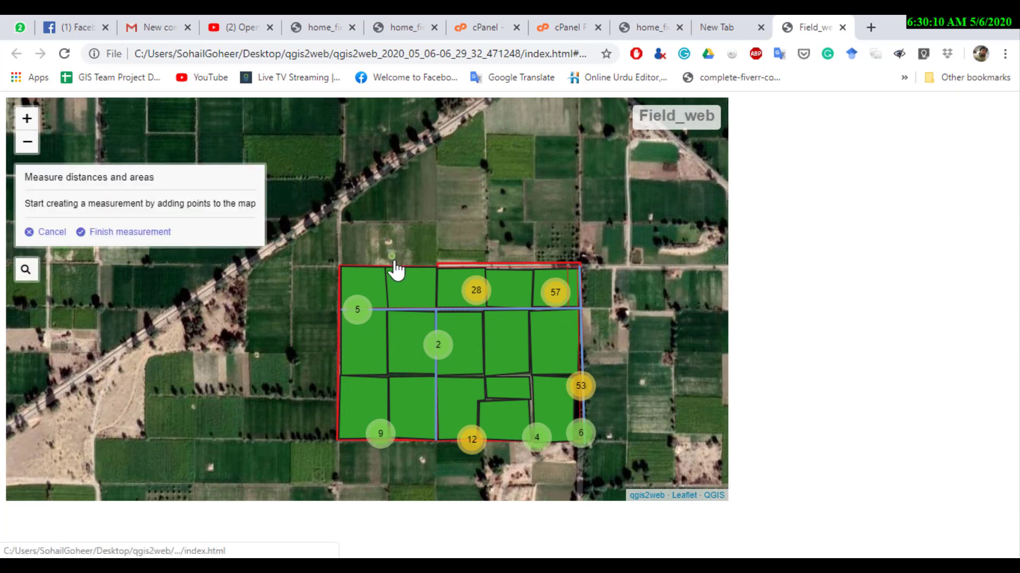
pyautogui.click(341, 263)
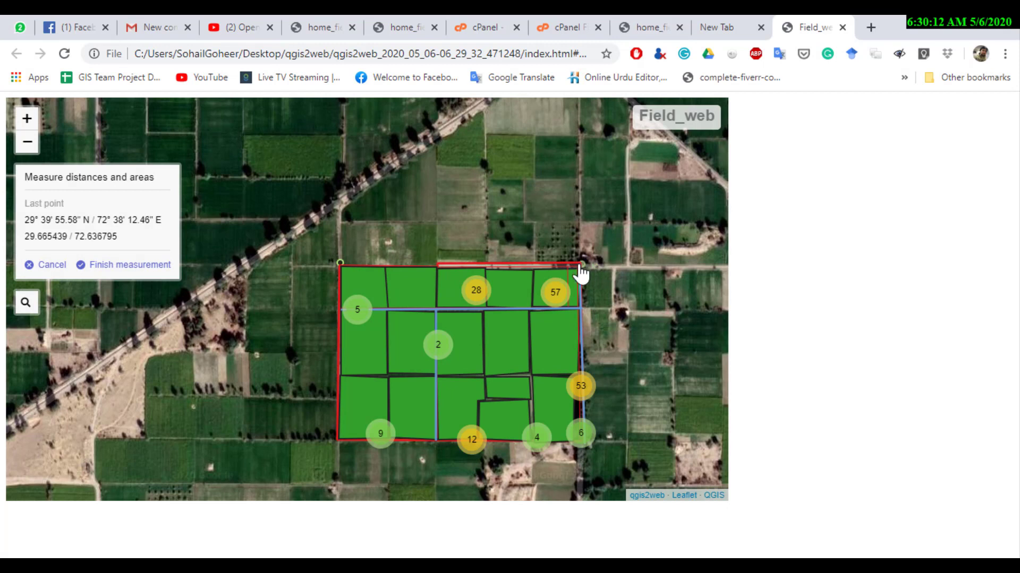
pyautogui.click(578, 261)
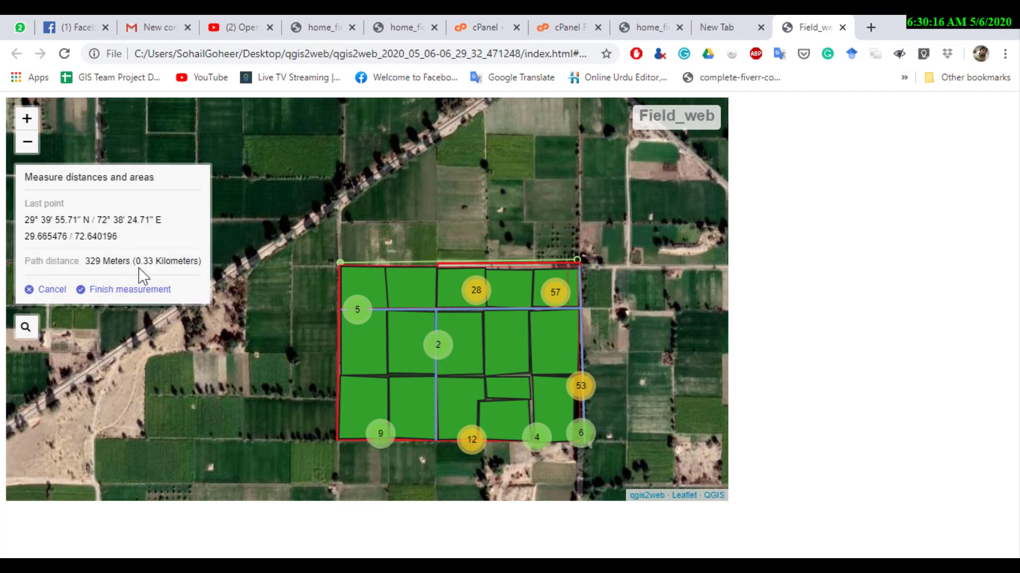
pyautogui.click(149, 291)
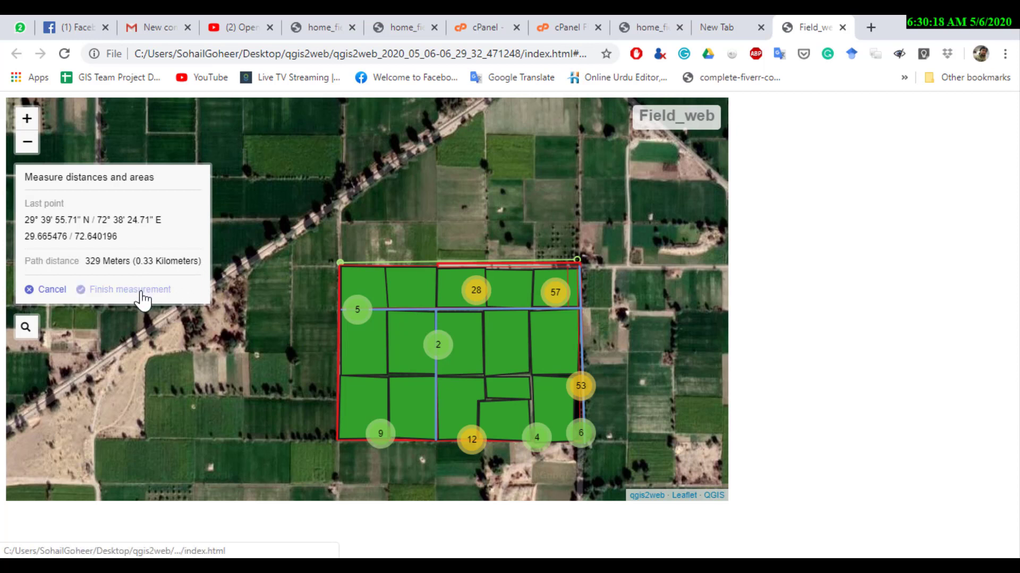
pyautogui.click(312, 337)
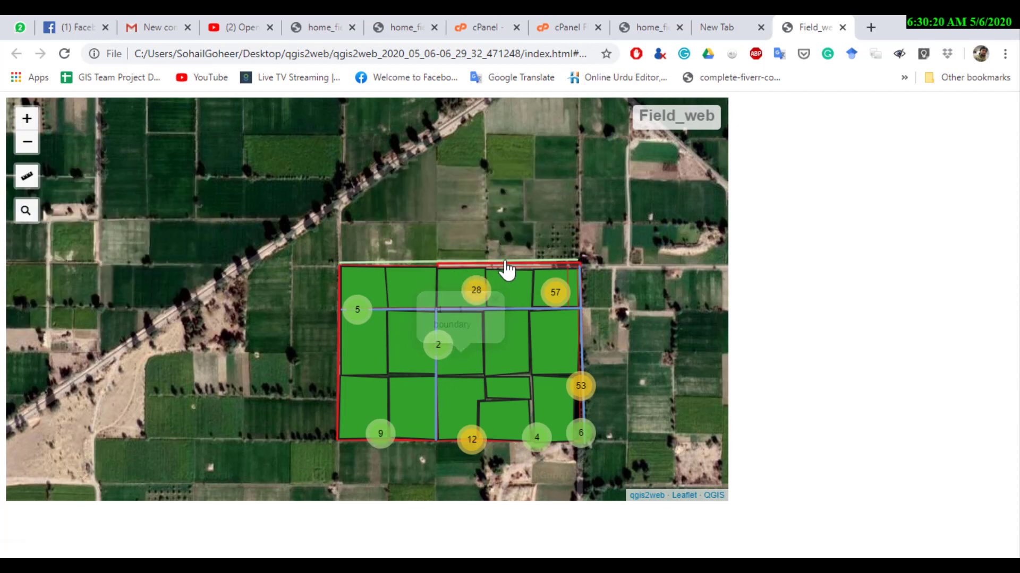
pyautogui.click(505, 261)
pyautogui.click(549, 234)
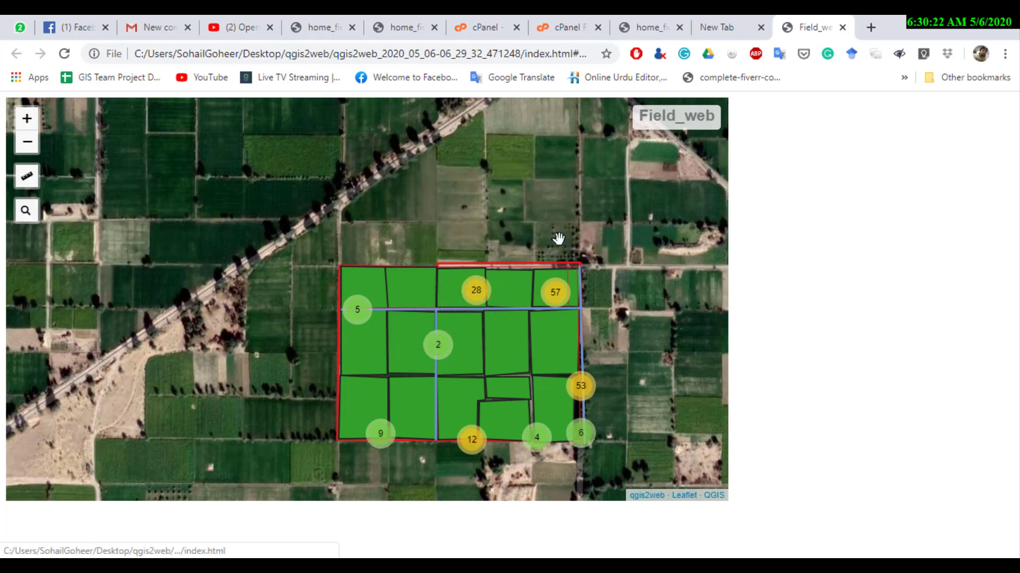
pyautogui.moveTo(680, 317); pyautogui.dragTo(545, 277)
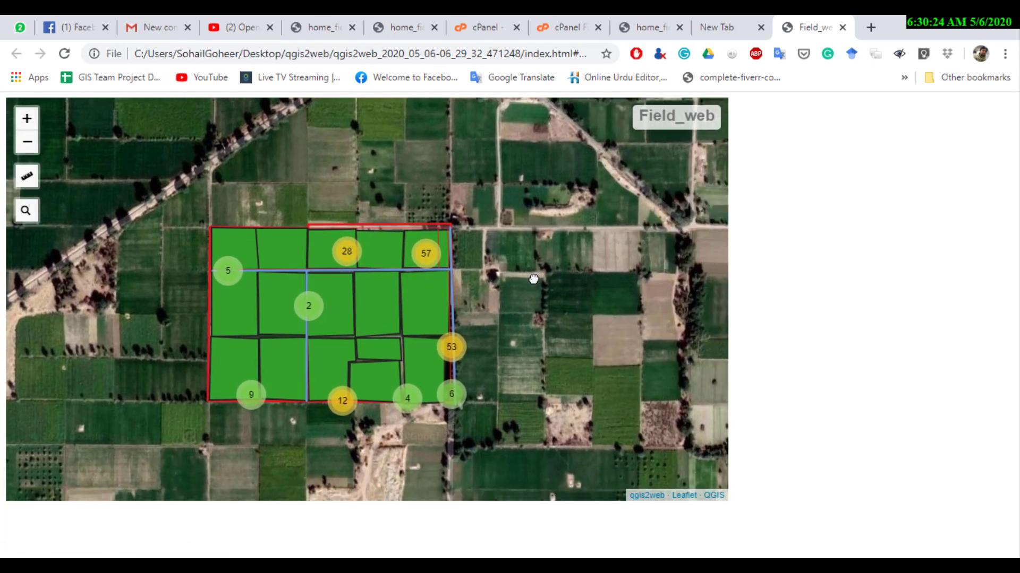
pyautogui.moveTo(464, 227); pyautogui.dragTo(508, 207)
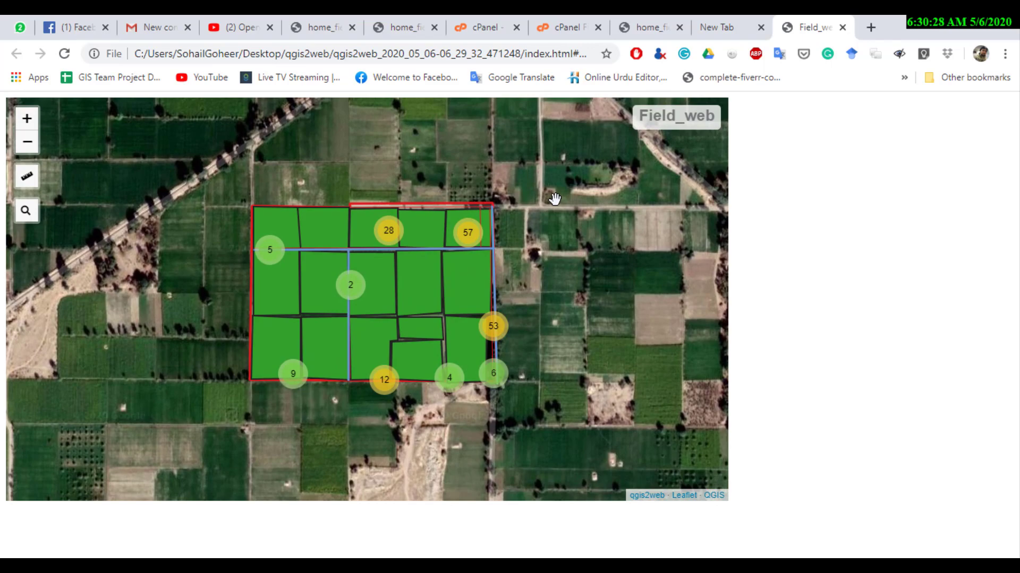
# Open the index.html file from the exported map folder inside the desktop's qgis2web folder in Notepad++
pyautogui.click(938, 28)
pyautogui.press('super+d')
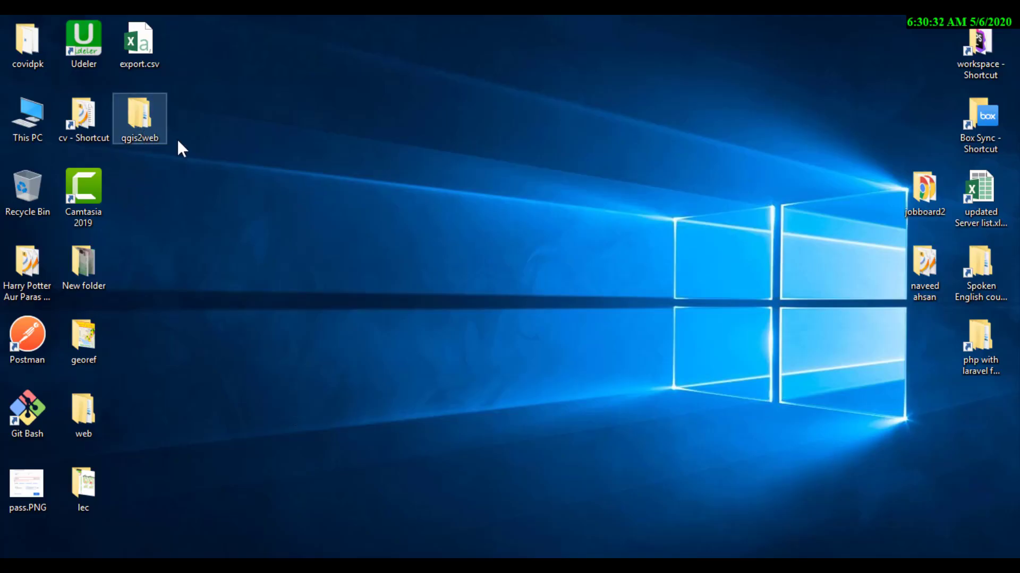
pyautogui.press('super+d')
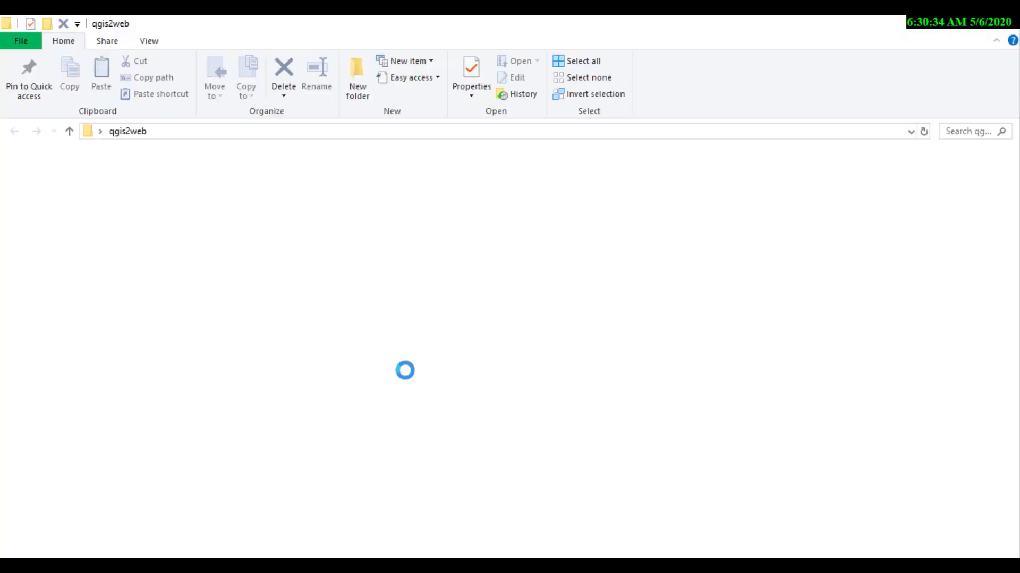
pyautogui.click(264, 171)
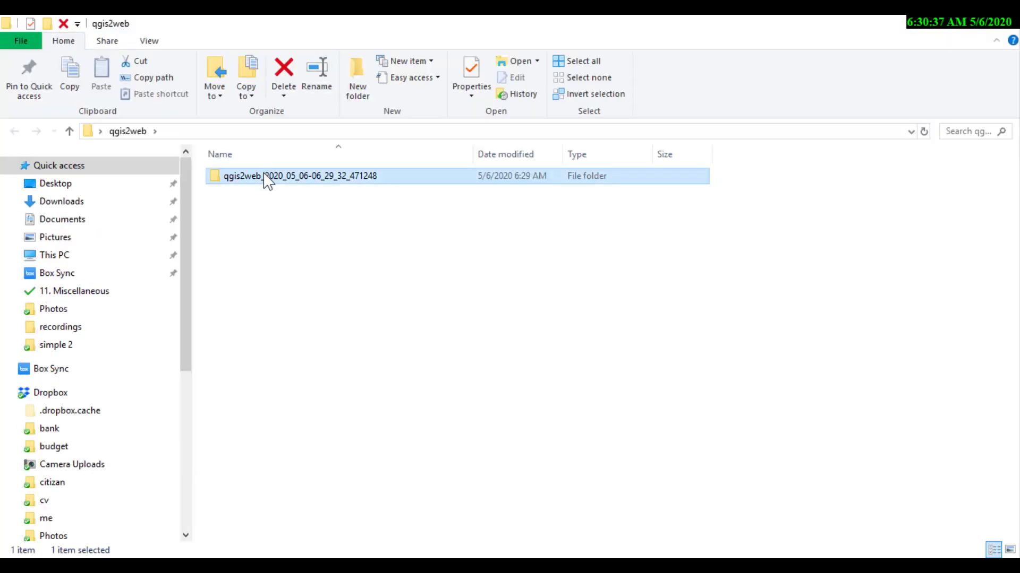
pyautogui.click(274, 179)
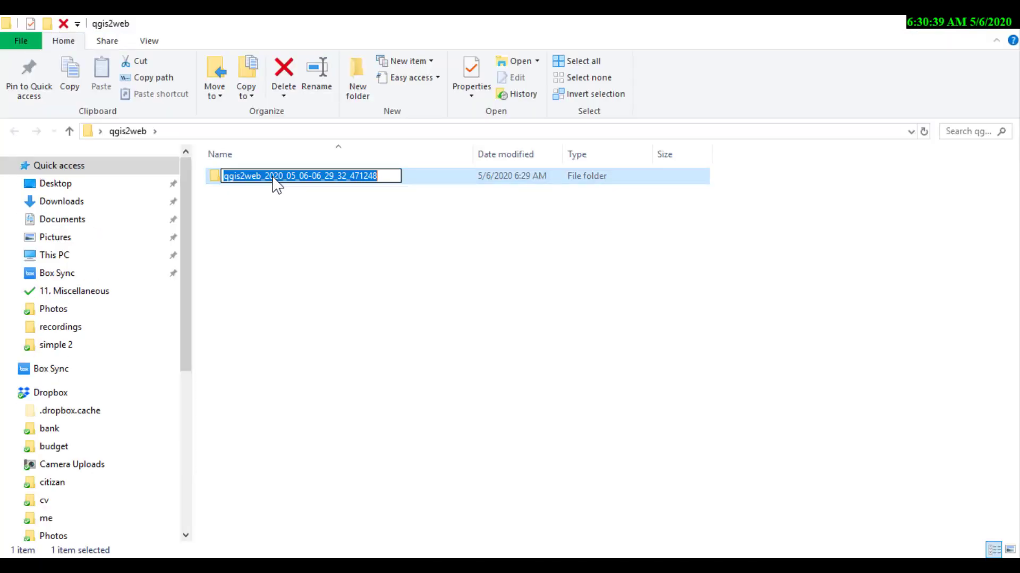
pyautogui.click(312, 228)
pyautogui.doubleClick(262, 178)
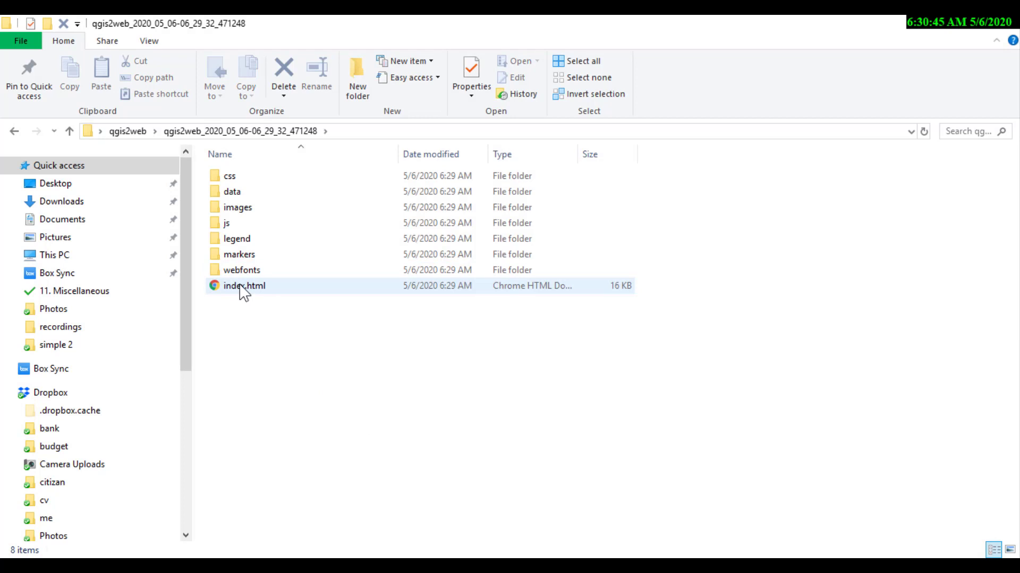
pyautogui.rightClick(240, 286)
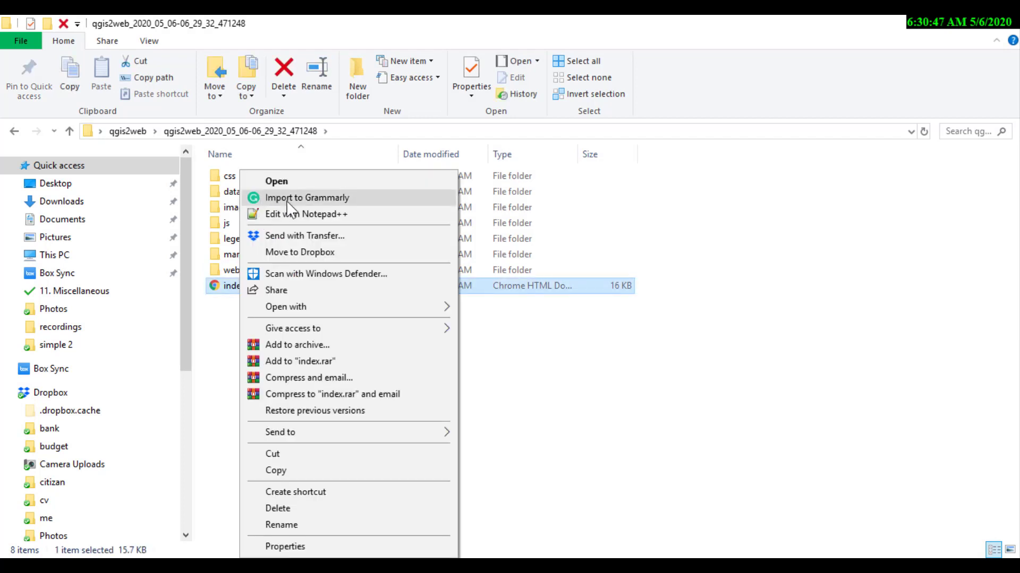
pyautogui.click(290, 214)
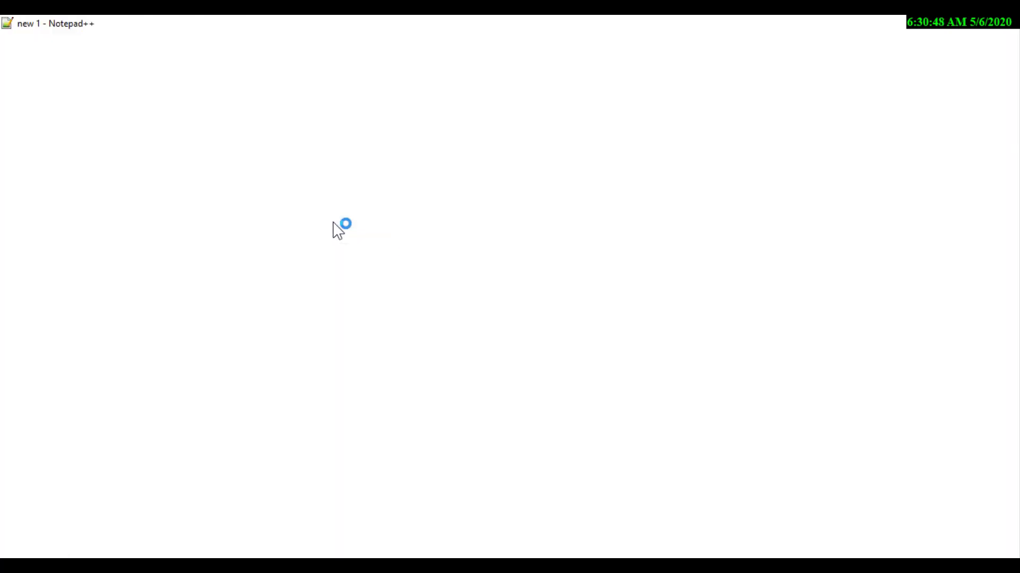
# Skim the exported page's code and examine the stylesheet links in its head section
pyautogui.scroll(-7, 332, 211)
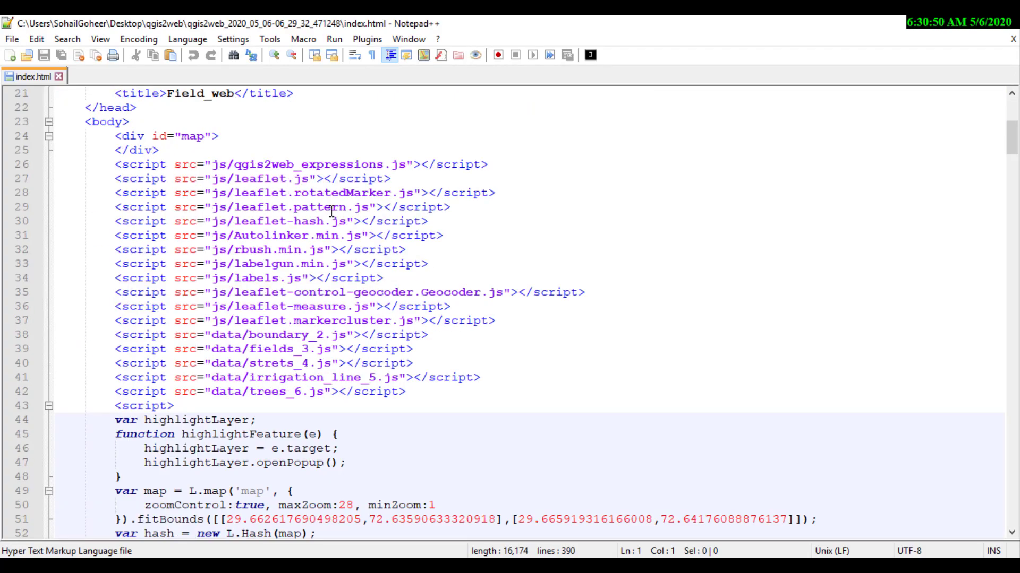
pyautogui.scroll(-20, 332, 212)
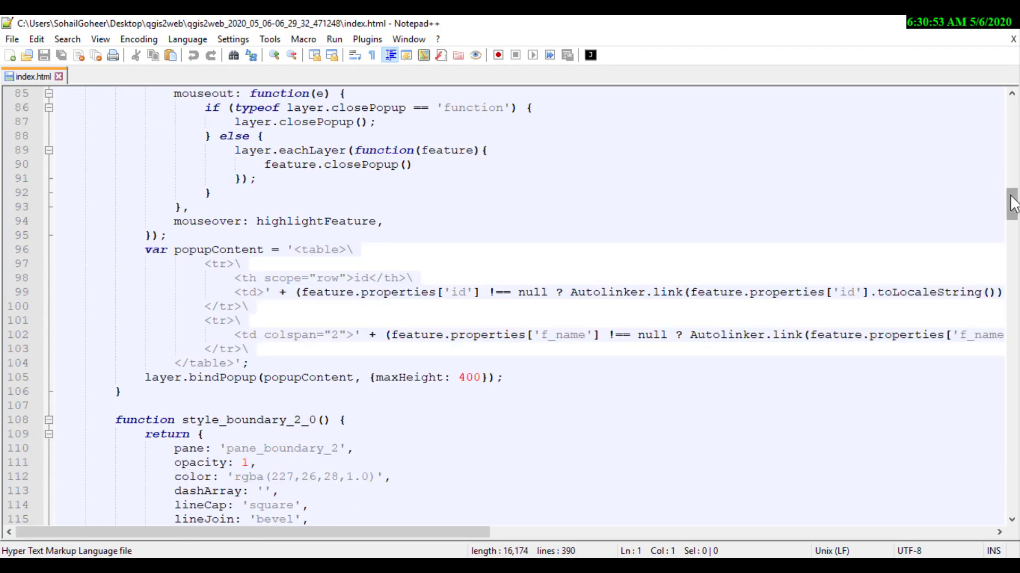
pyautogui.moveTo(1011, 203); pyautogui.dragTo(1012, 114)
pyautogui.click(450, 292)
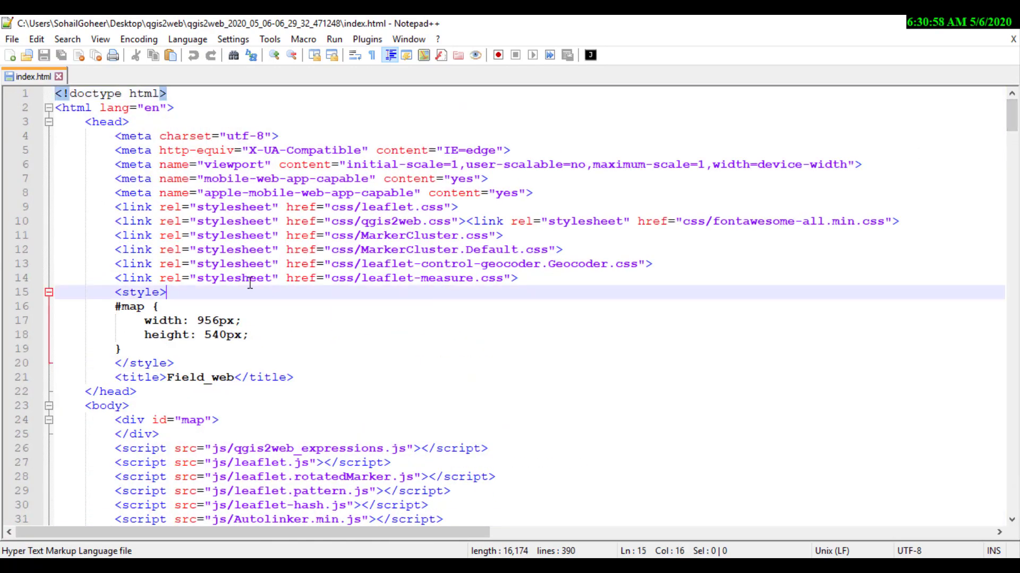
pyautogui.moveTo(85, 193); pyautogui.dragTo(644, 278)
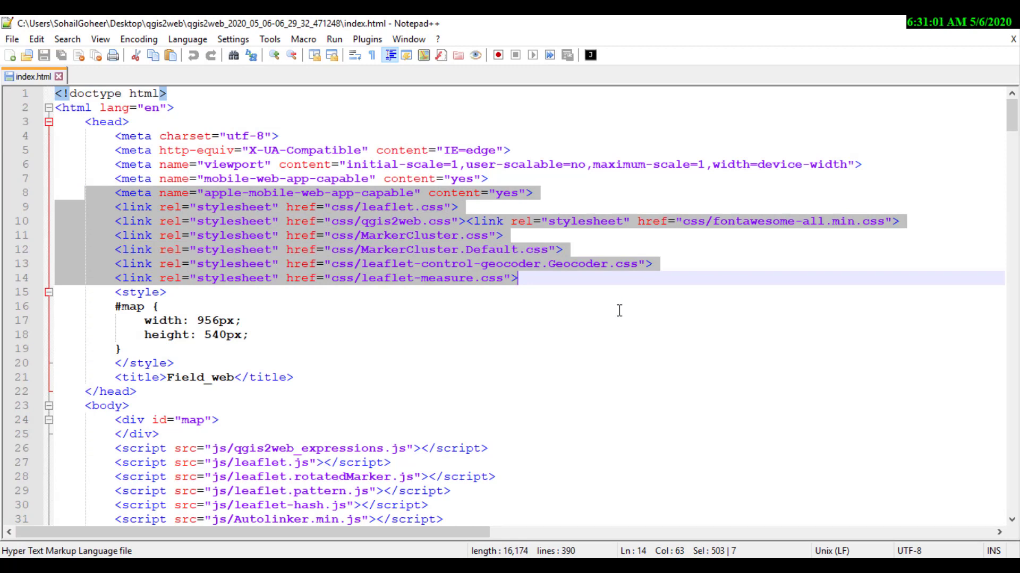
# Set the width in the #map style rule to 1330px
pyautogui.scroll(-3, 620, 311)
pyautogui.moveTo(105, 190); pyautogui.dragTo(206, 209)
pyautogui.click(240, 208)
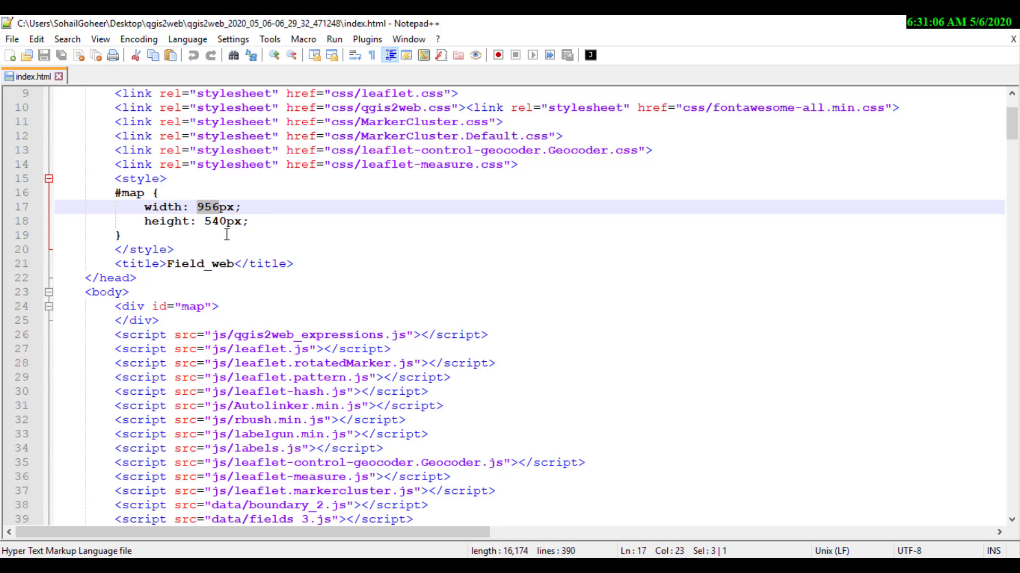
pyautogui.write('13')
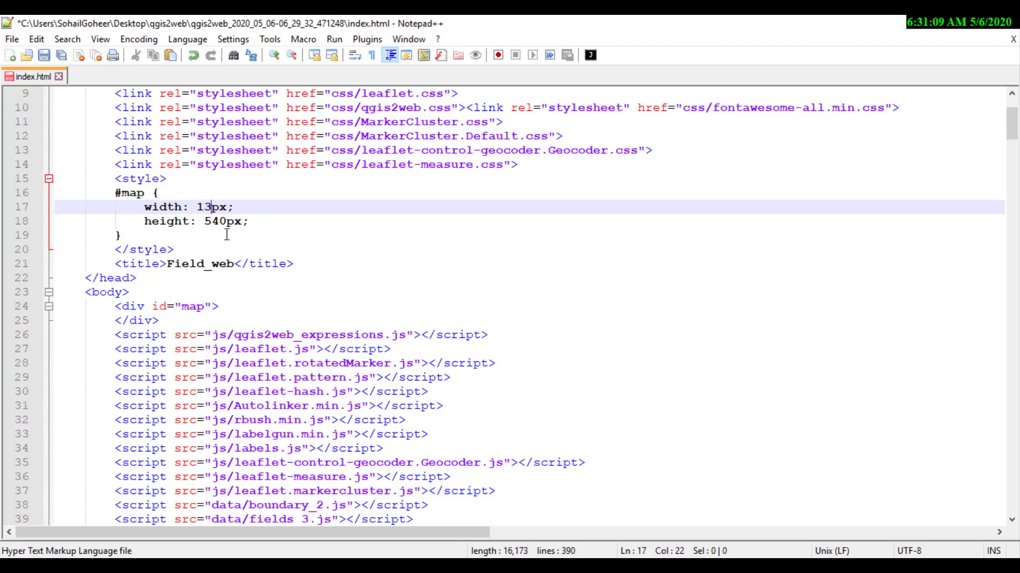
pyautogui.write('30')
# Set the height in the #map style rule to 600px and save index.html
pyautogui.doubleClick(222, 221)
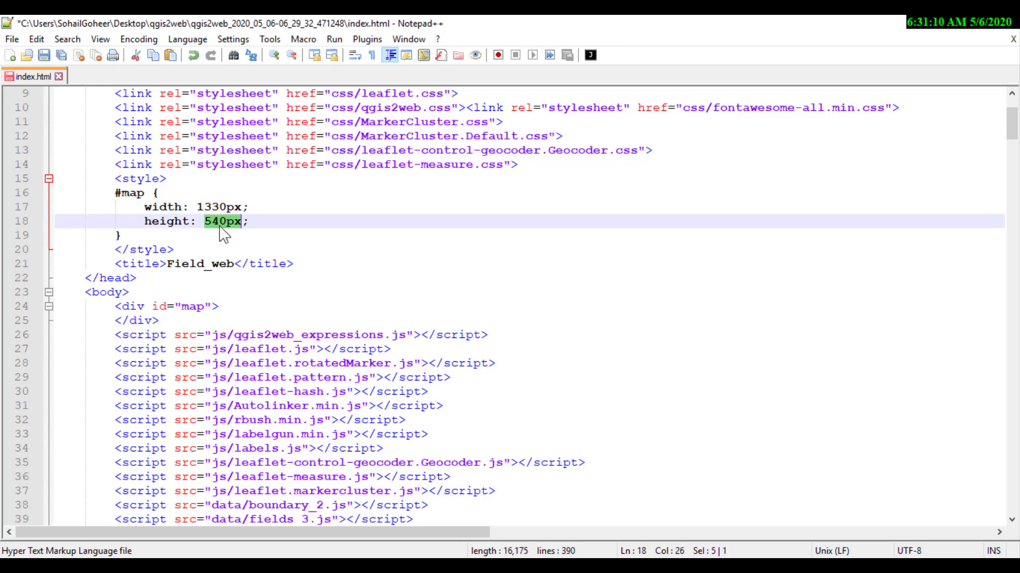
pyautogui.click(207, 223)
pyautogui.moveTo(206, 222); pyautogui.dragTo(228, 223)
pyautogui.write('600')
pyautogui.click(350, 263)
pyautogui.hotkey('ctrl', 's')
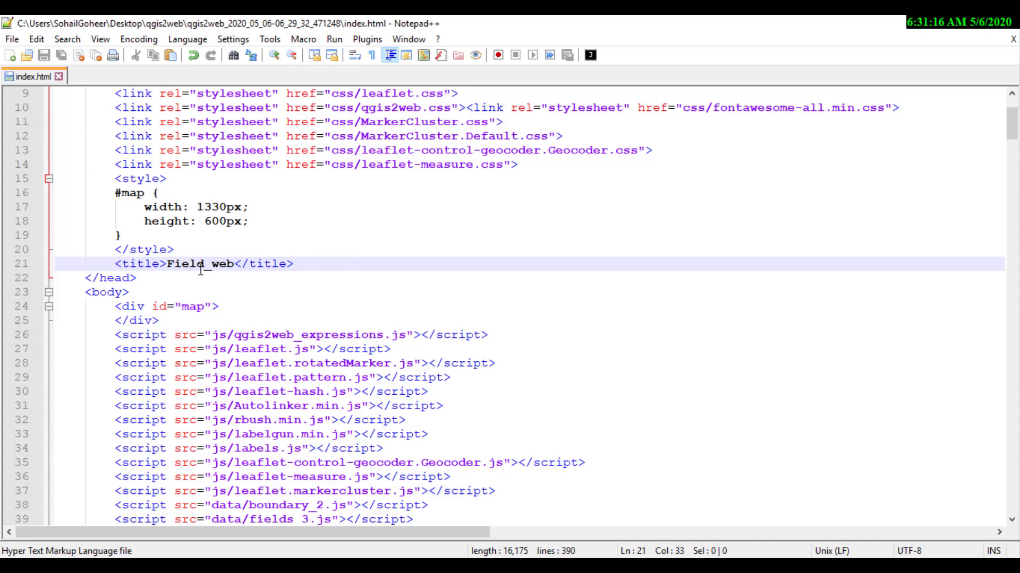
# Review the page title, the map div and the script references for the Leaflet plugins and layer data
pyautogui.doubleClick(201, 265)
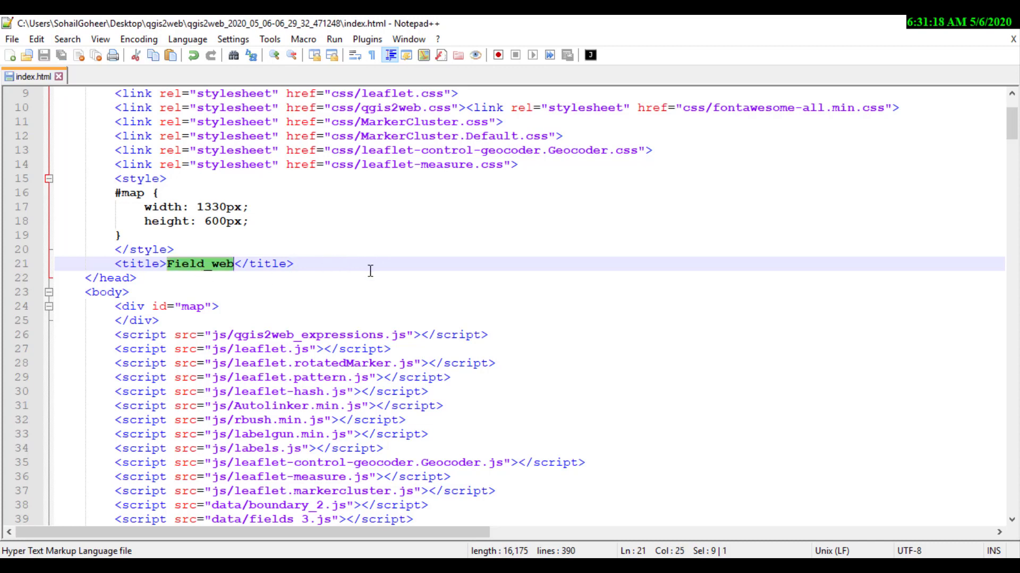
pyautogui.moveTo(115, 307); pyautogui.dragTo(241, 310)
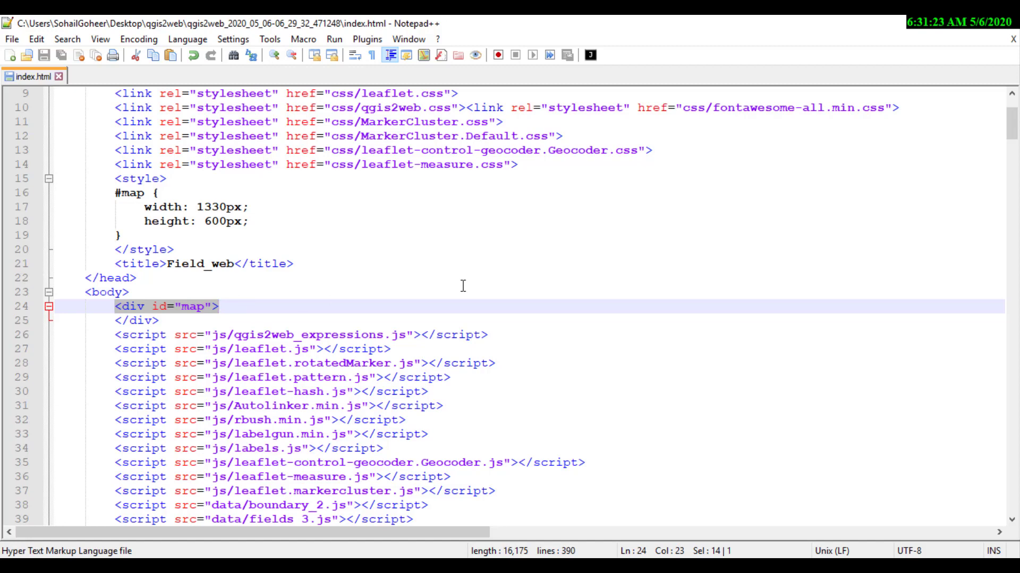
pyautogui.scroll(-1, 463, 285)
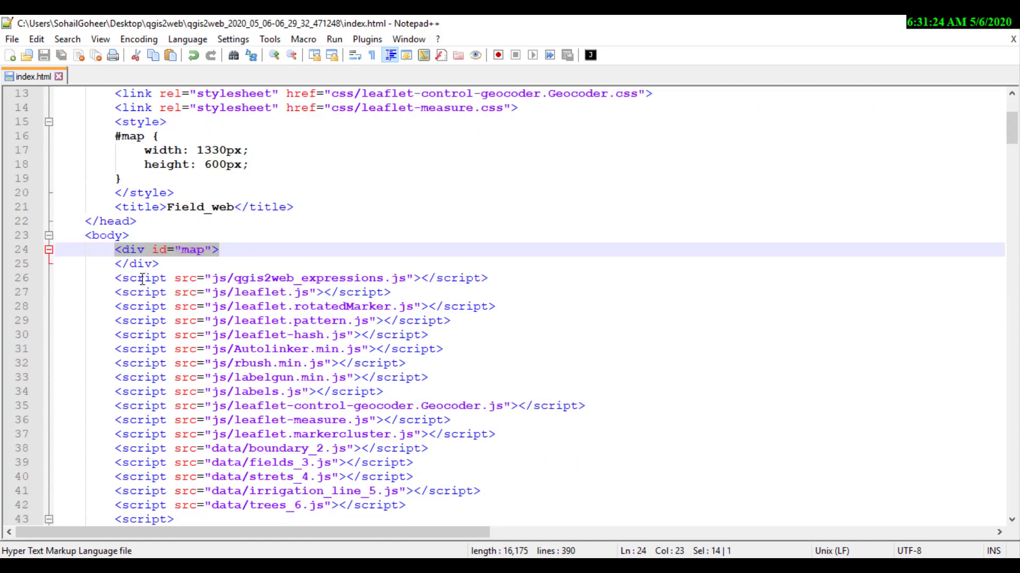
pyautogui.moveTo(110, 280); pyautogui.dragTo(548, 433)
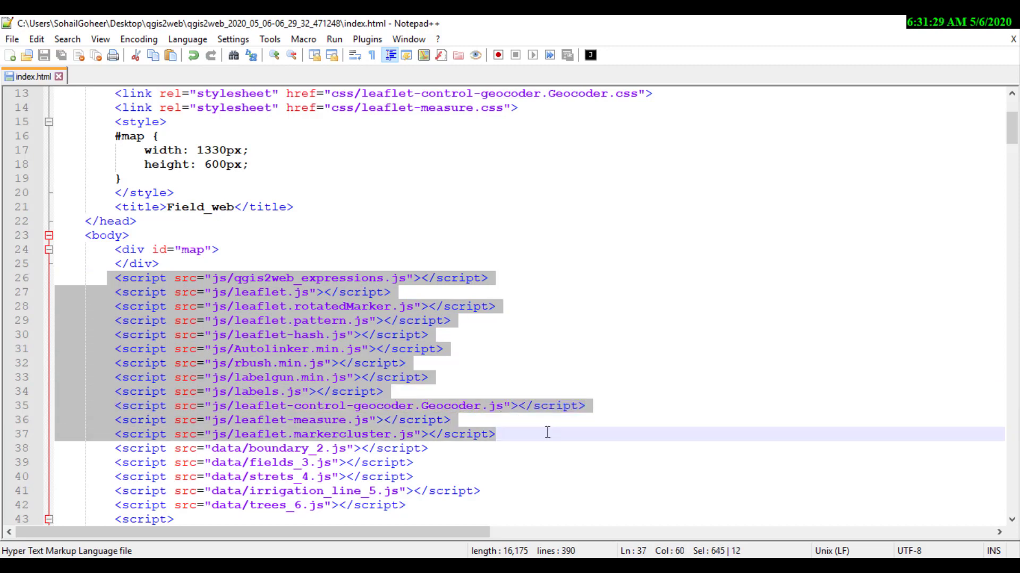
pyautogui.click(648, 209)
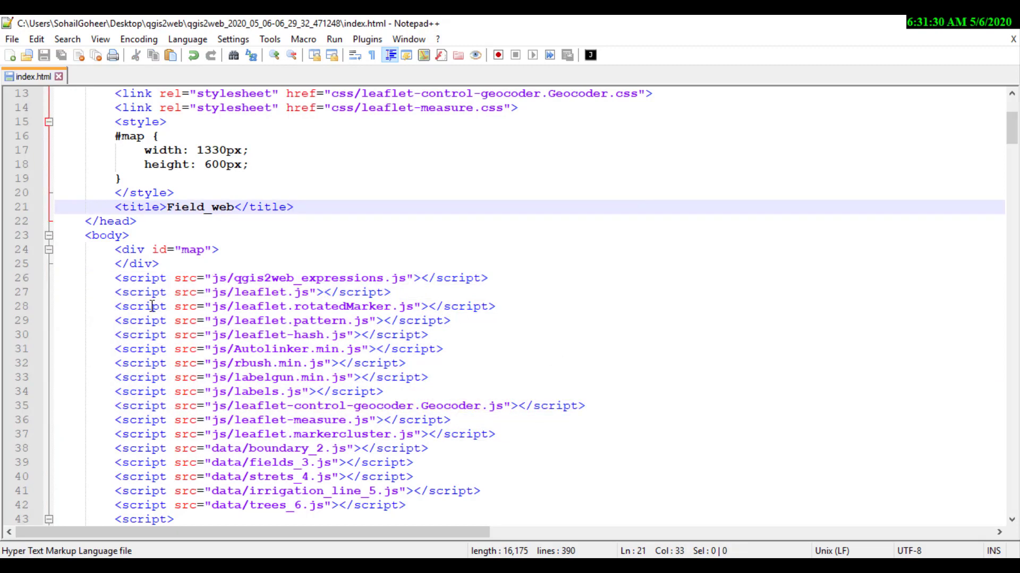
pyautogui.moveTo(110, 274); pyautogui.dragTo(549, 505)
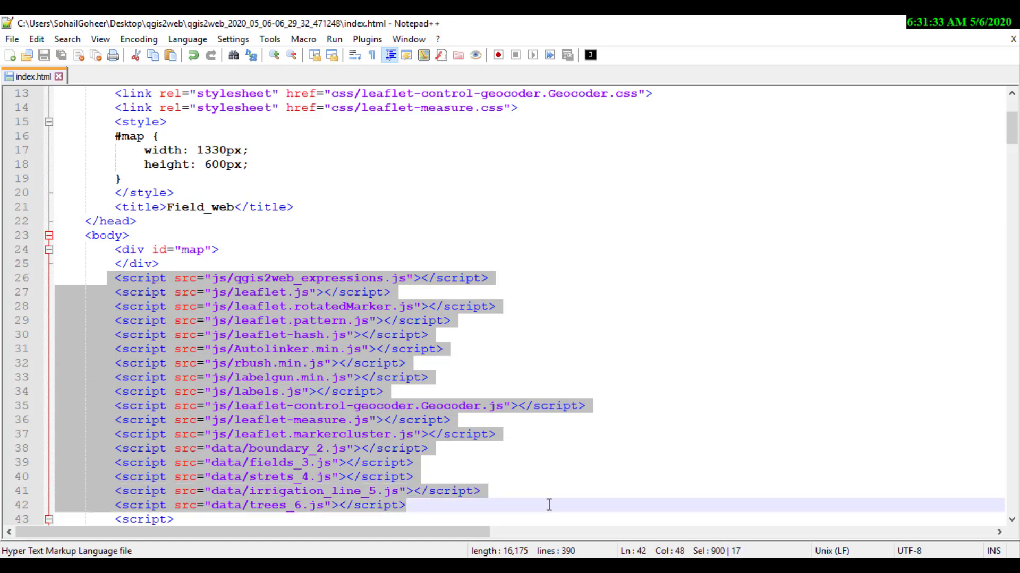
pyautogui.click(383, 242)
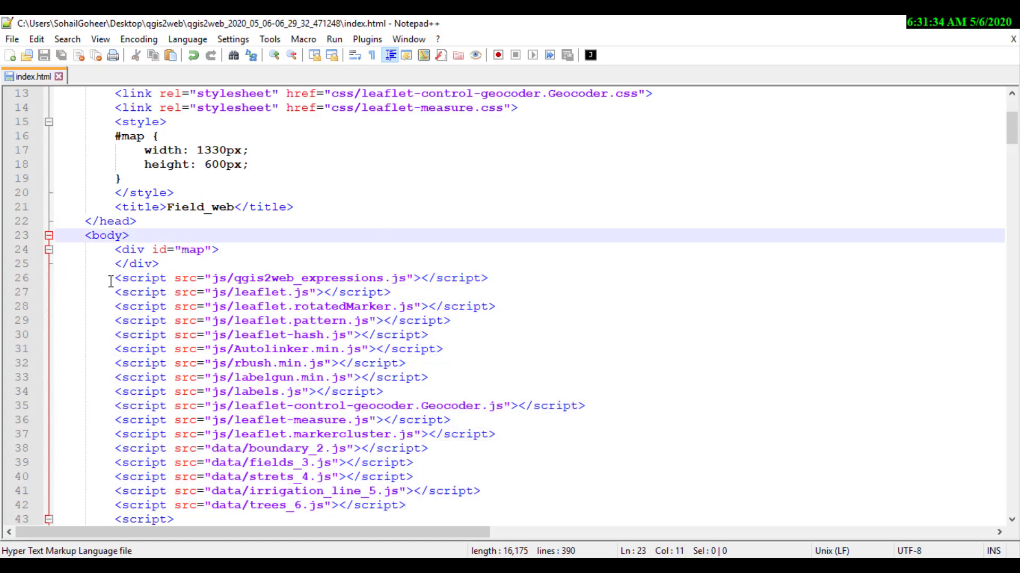
# Examine the inline script's map definition, its fitBounds coordinates and the Google Satellite Hybrid tile layer block
pyautogui.scroll(-7, 438, 333)
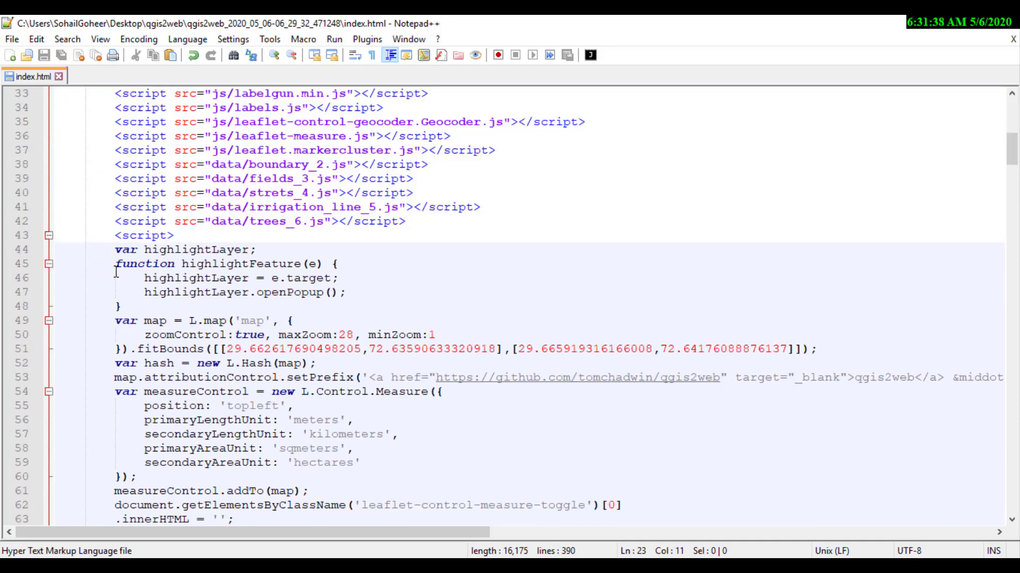
pyautogui.click(115, 249)
pyautogui.scroll(-20, 669, 341)
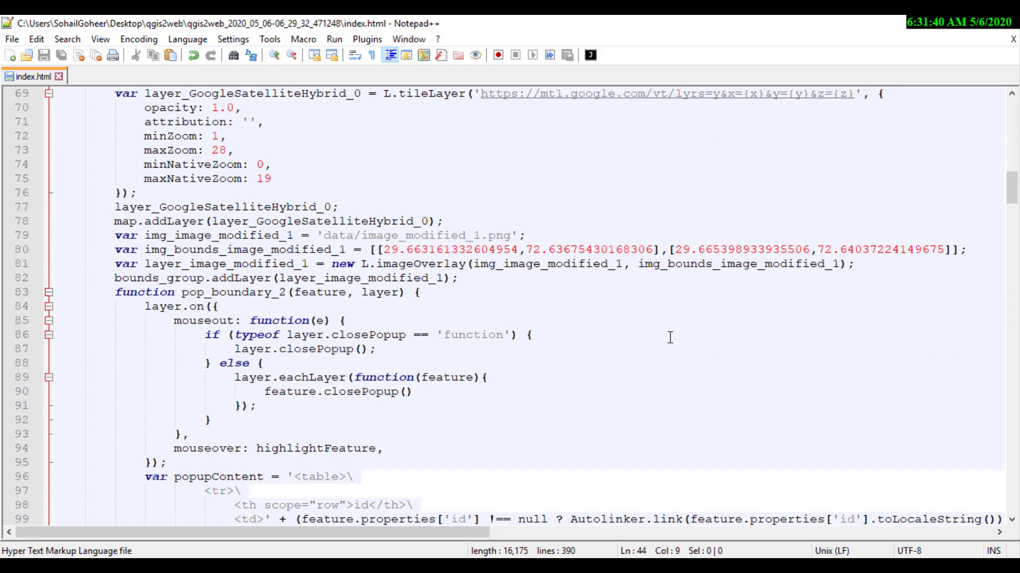
pyautogui.scroll(20, 670, 338)
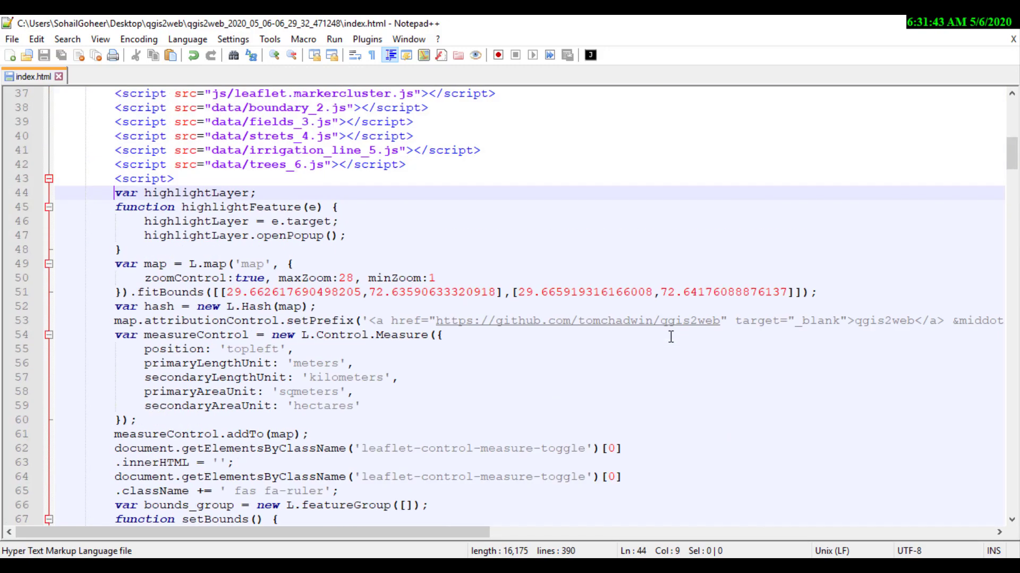
pyautogui.scroll(-7, 671, 337)
pyautogui.scroll(4, 671, 337)
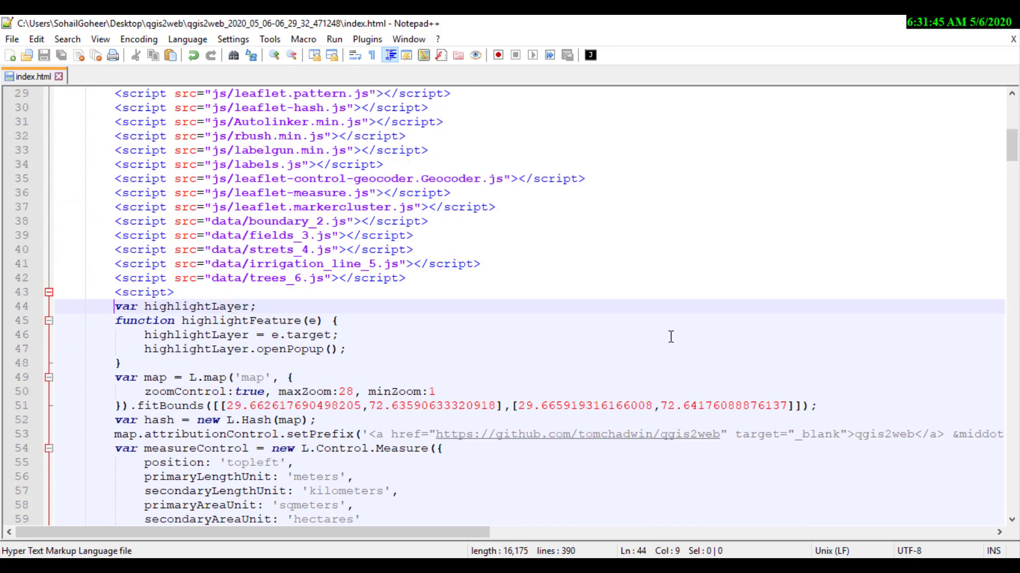
pyautogui.scroll(-4, 671, 337)
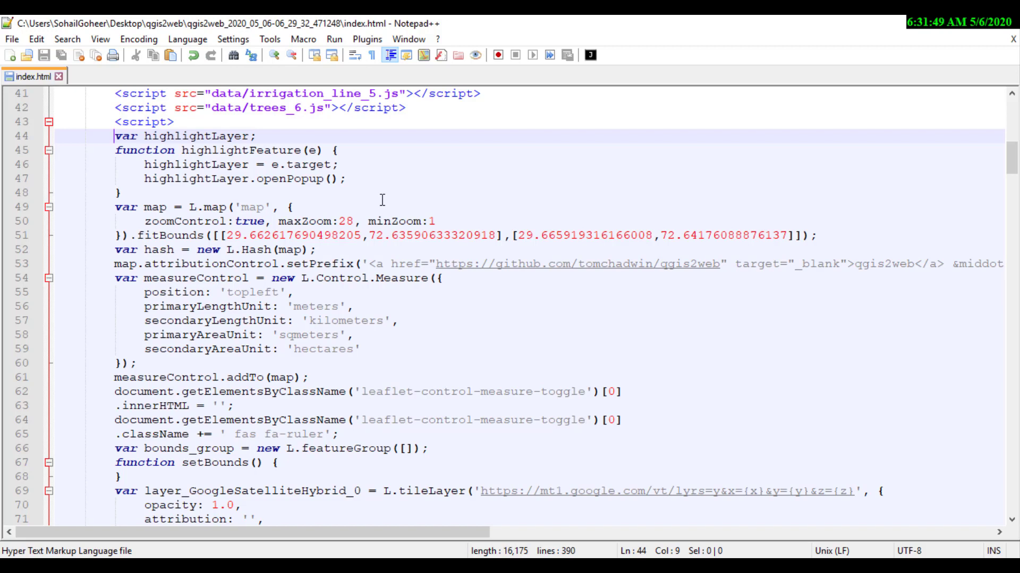
pyautogui.moveTo(147, 207); pyautogui.dragTo(244, 210)
pyautogui.moveTo(300, 236); pyautogui.dragTo(765, 229)
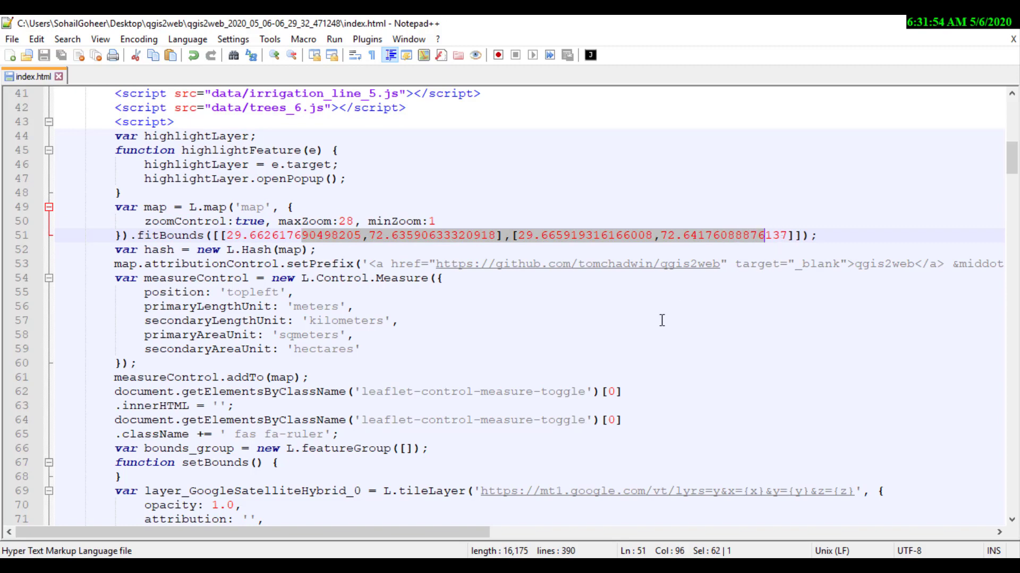
pyautogui.scroll(-4, 662, 320)
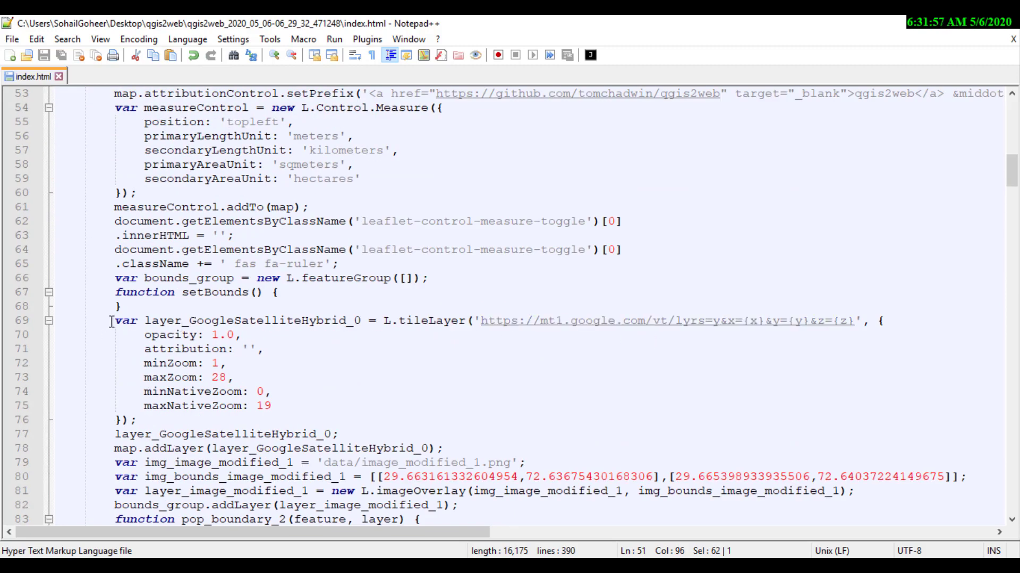
pyautogui.moveTo(111, 322); pyautogui.dragTo(172, 424)
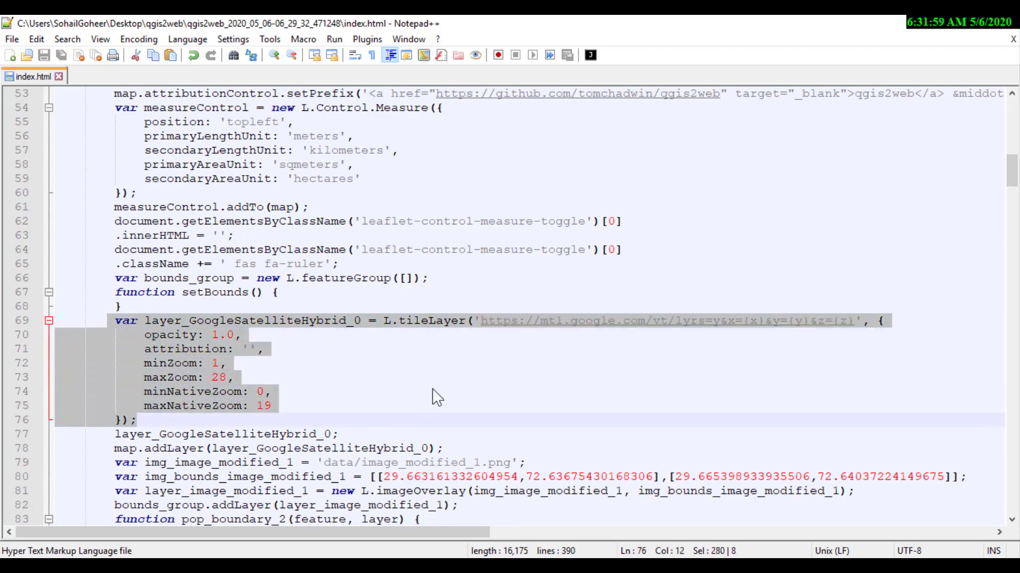
# Examine the boundary layer's popup table code with its id row, and the style function that follows
pyautogui.scroll(-4, 437, 397)
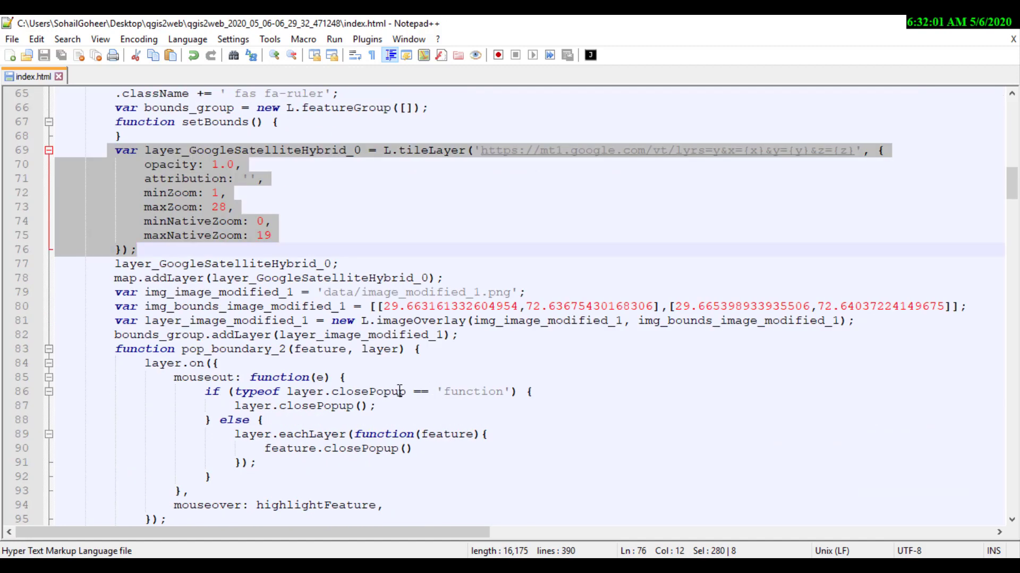
pyautogui.scroll(-3, 399, 392)
pyautogui.scroll(-3, 391, 349)
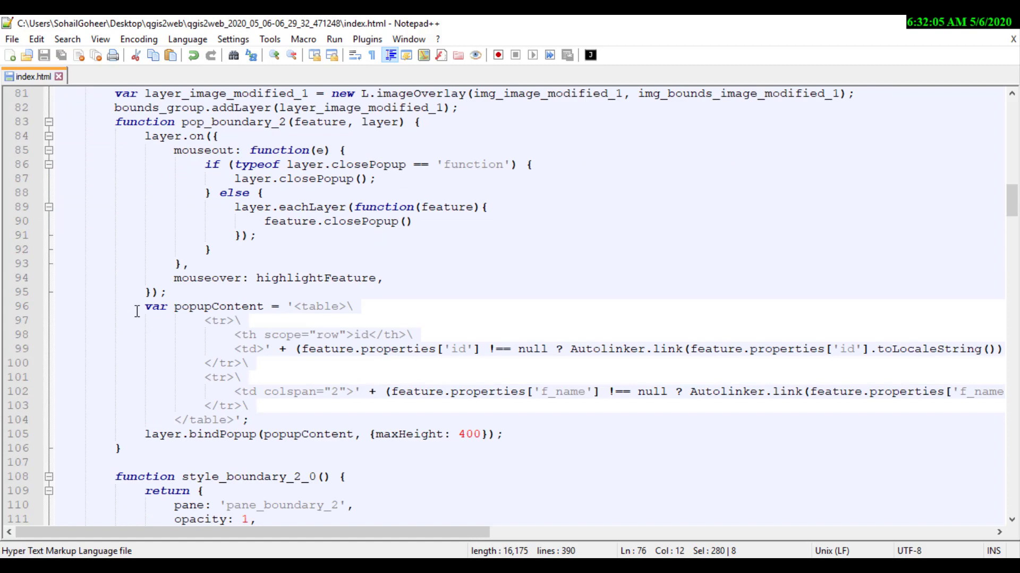
pyautogui.moveTo(137, 311); pyautogui.dragTo(579, 440)
pyautogui.click(337, 235)
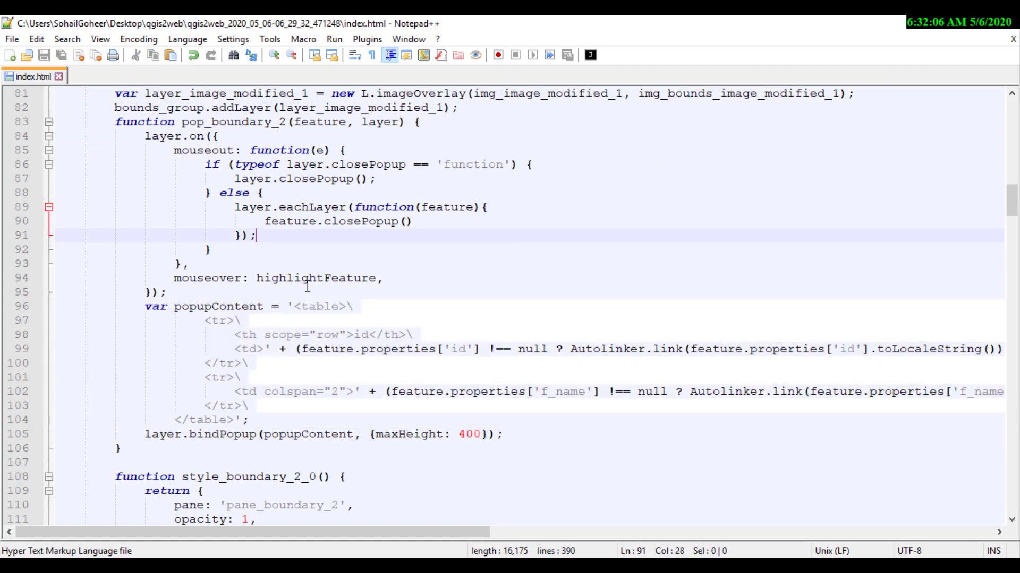
pyautogui.moveTo(197, 322); pyautogui.dragTo(496, 366)
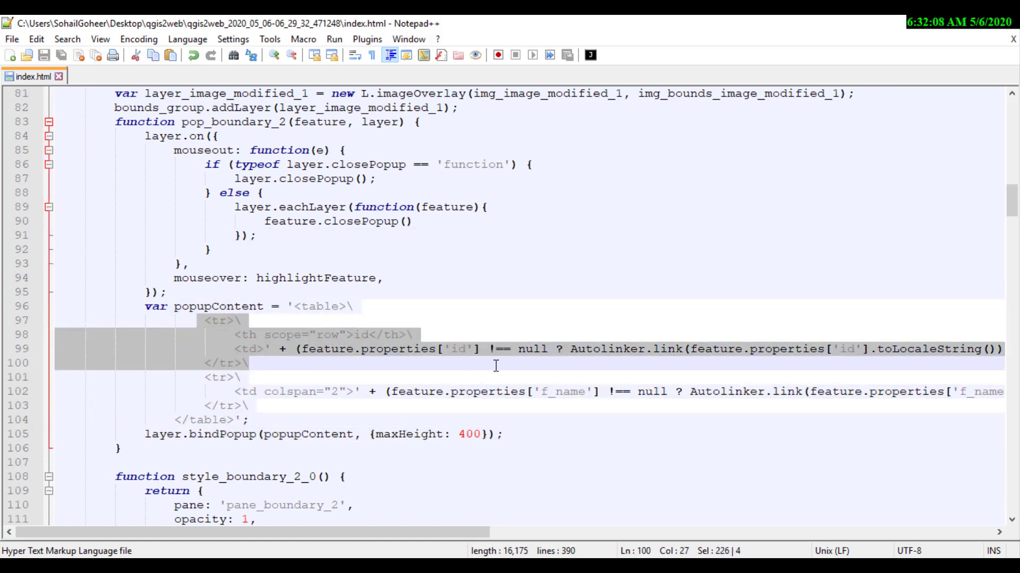
pyautogui.click(565, 361)
pyautogui.scroll(-20, 563, 369)
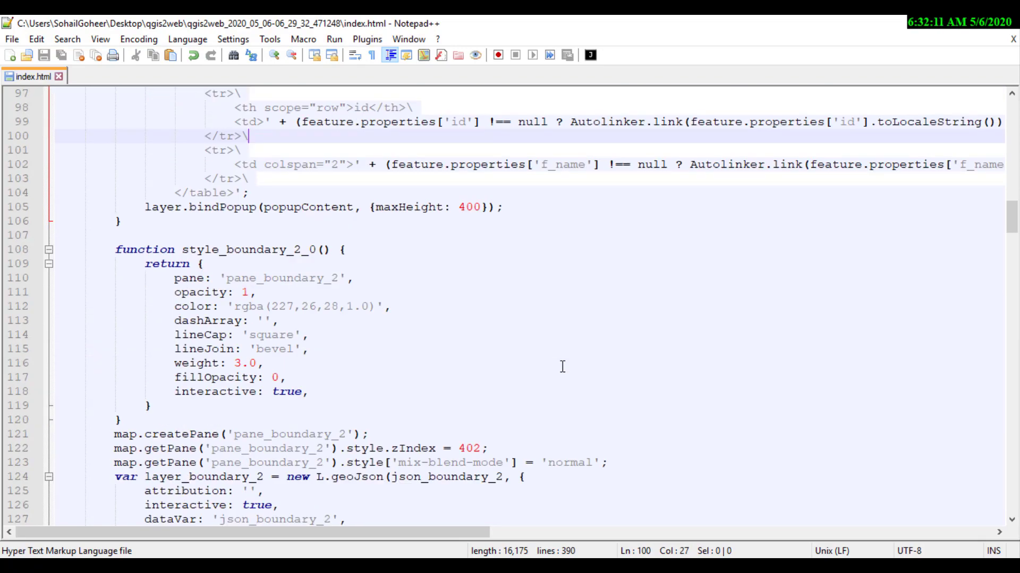
# Review the rest of index.html, from the layer popup and style code through the title and geocoder controls to the closing tags
pyautogui.scroll(-12, 305, 257)
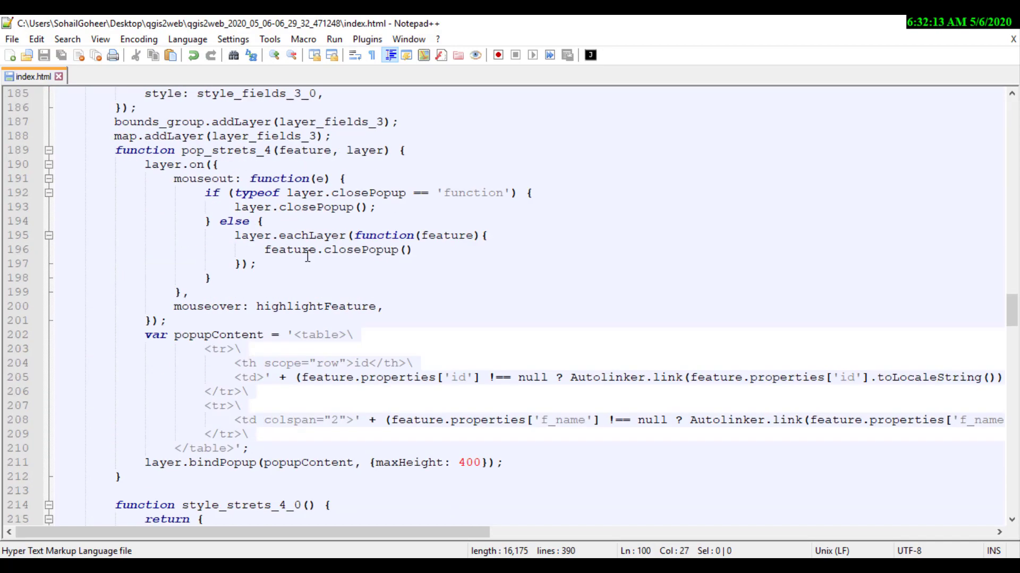
pyautogui.scroll(-20, 487, 186)
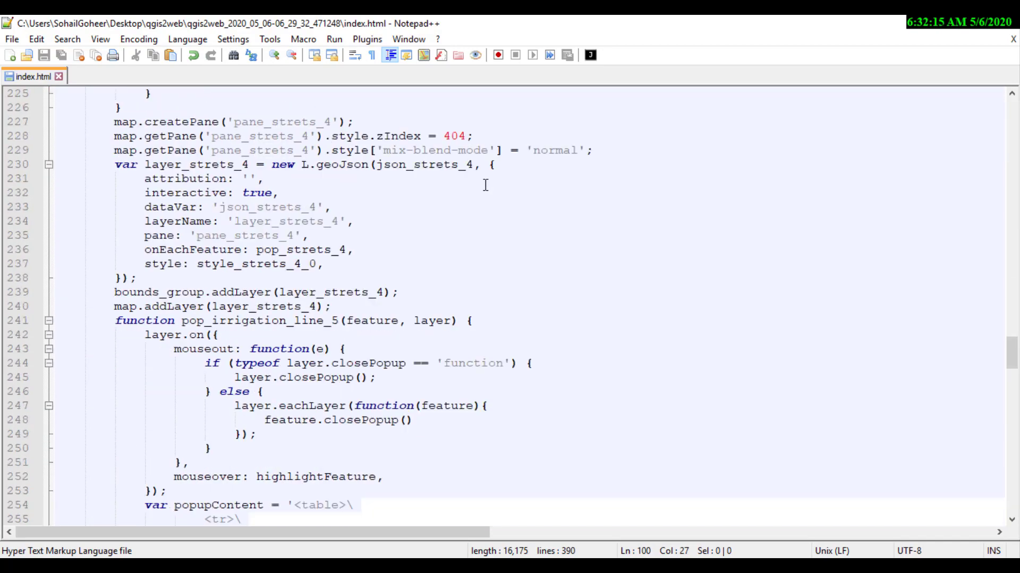
pyautogui.scroll(-5, 485, 183)
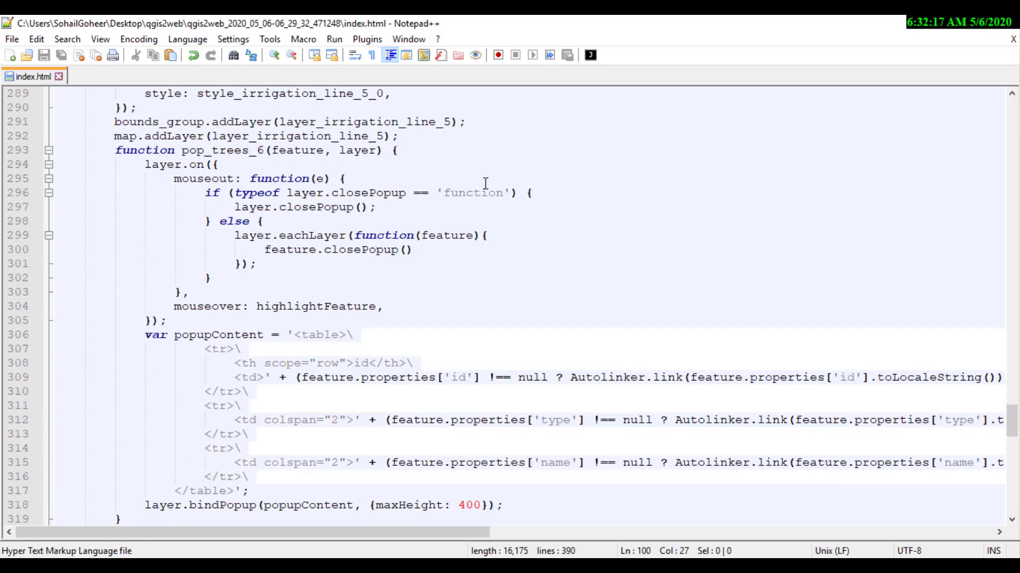
pyautogui.scroll(-20, 485, 183)
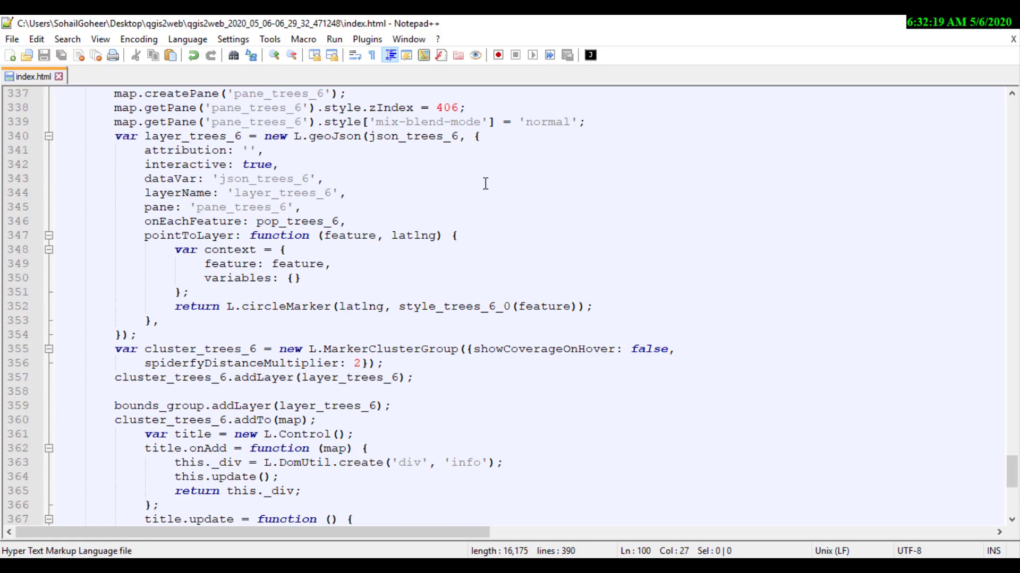
pyautogui.click(204, 453)
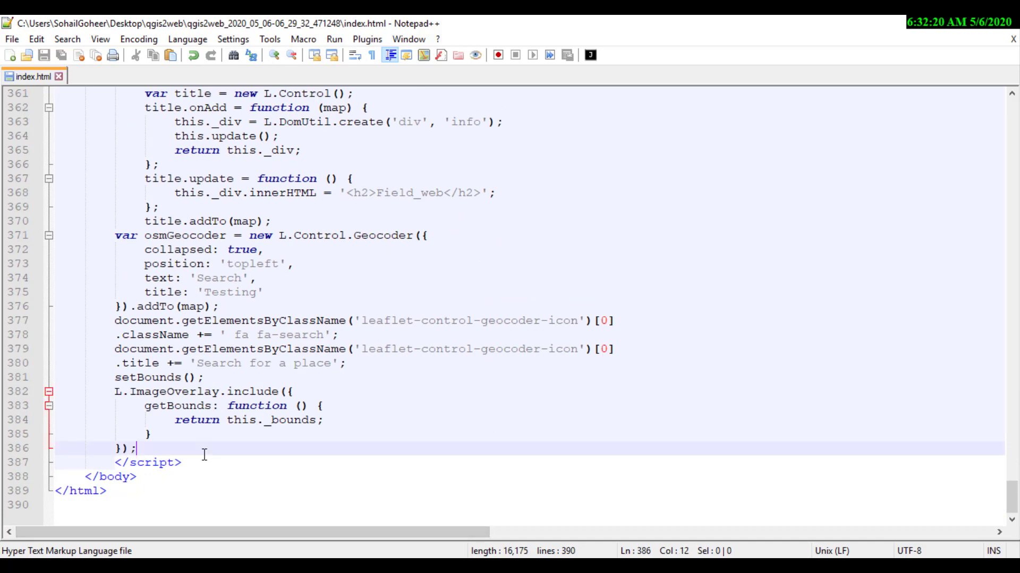
pyautogui.click(195, 482)
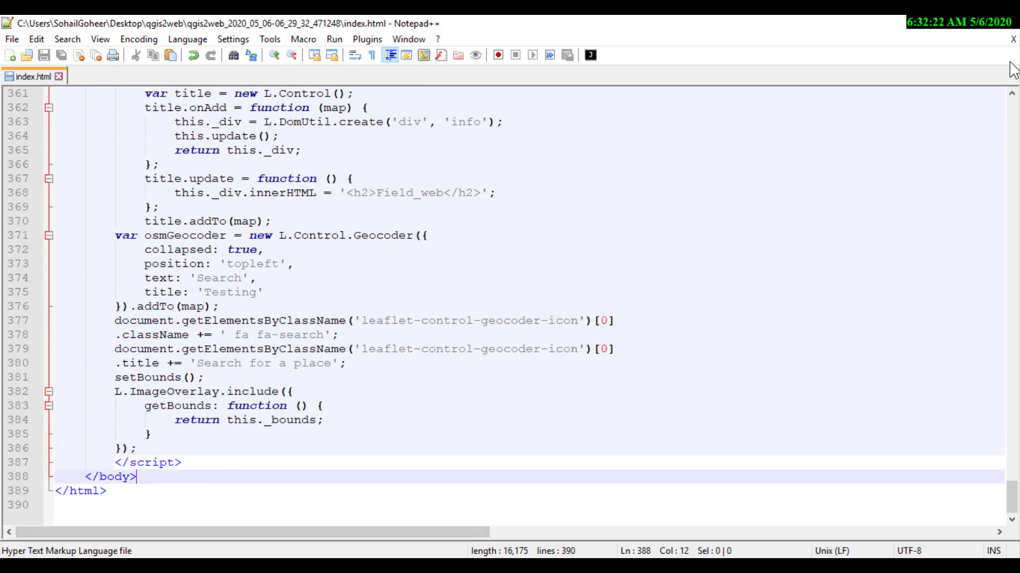
# Close index.html and the editor, and open the web map export's data folder in File Explorer
pyautogui.click(1012, 39)
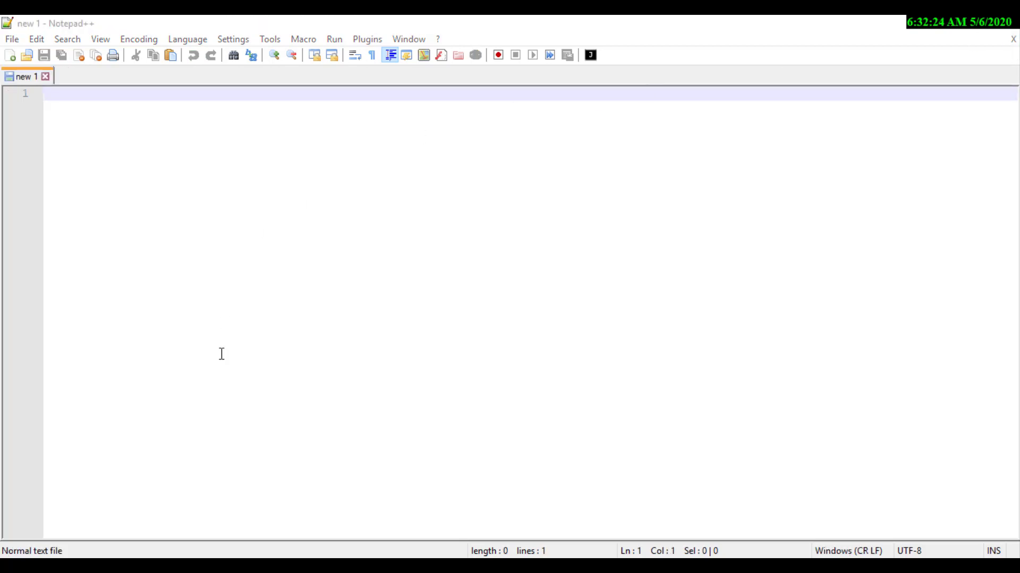
pyautogui.click(1009, 23)
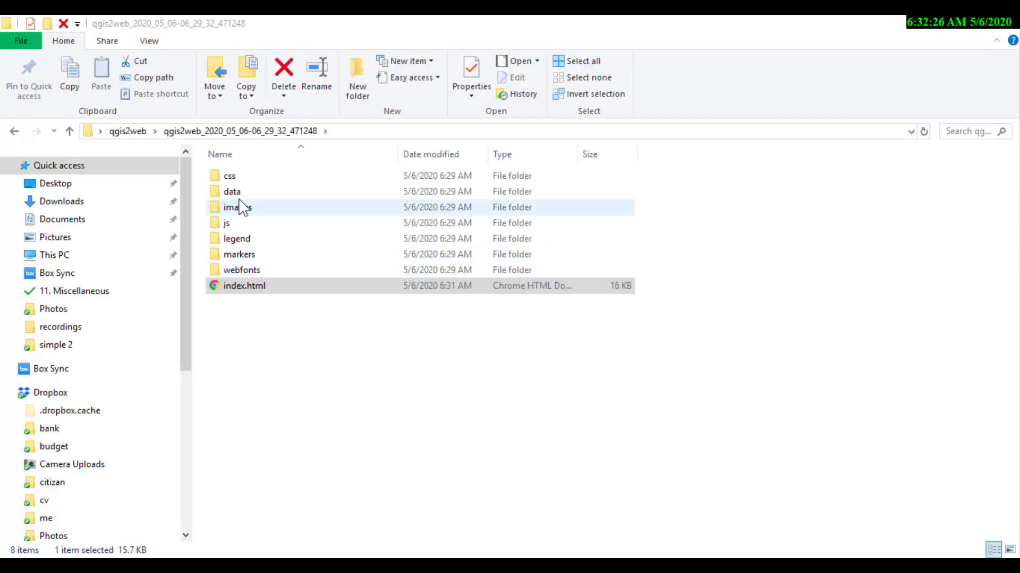
pyautogui.doubleClick(238, 195)
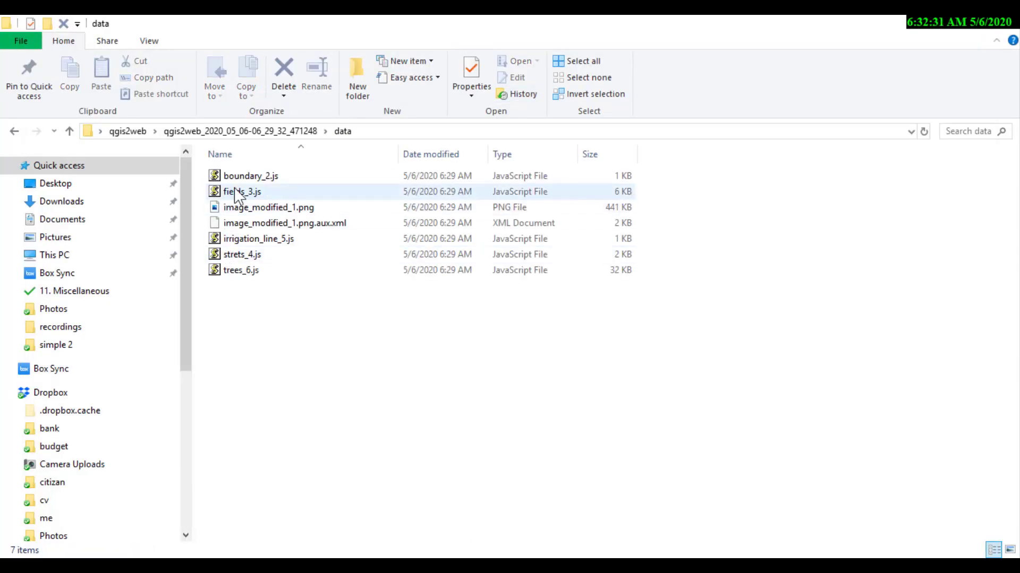
# Look over the exported layer files in the data folder, including the JavaScript vector layers and image_modified_1.png
pyautogui.click(240, 179)
pyautogui.click(241, 193)
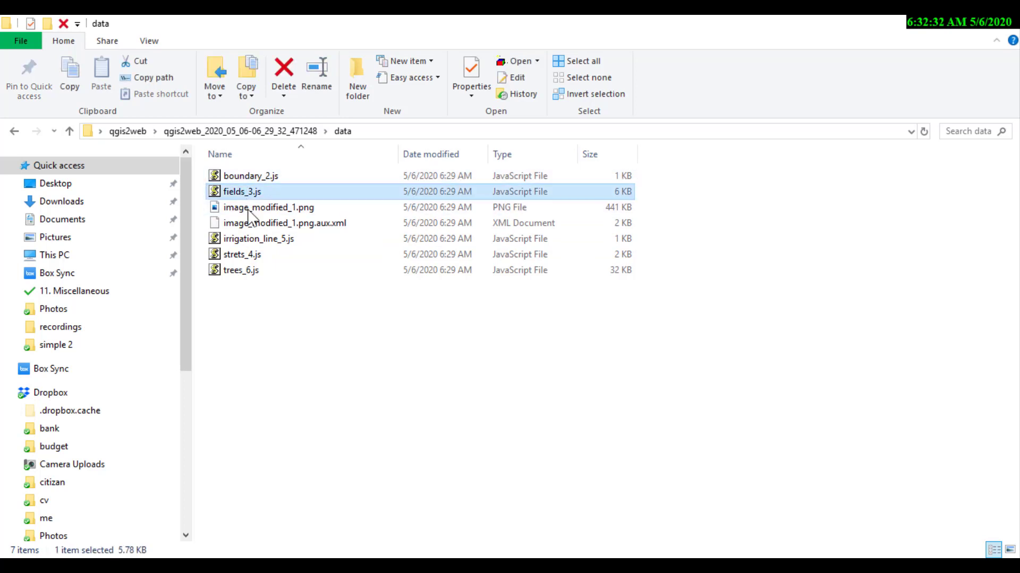
pyautogui.click(235, 275)
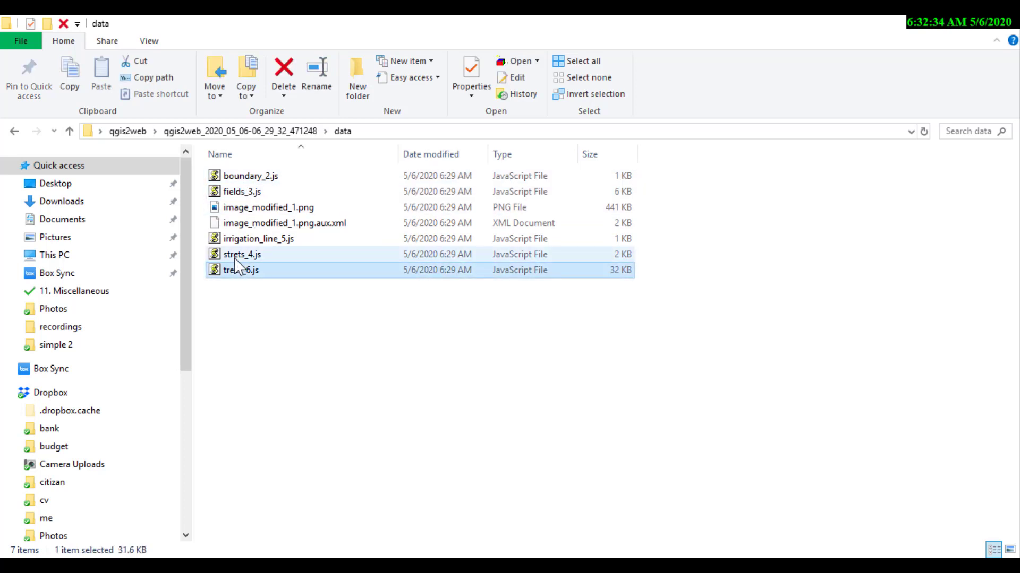
pyautogui.click(234, 257)
pyautogui.click(233, 239)
pyautogui.click(304, 289)
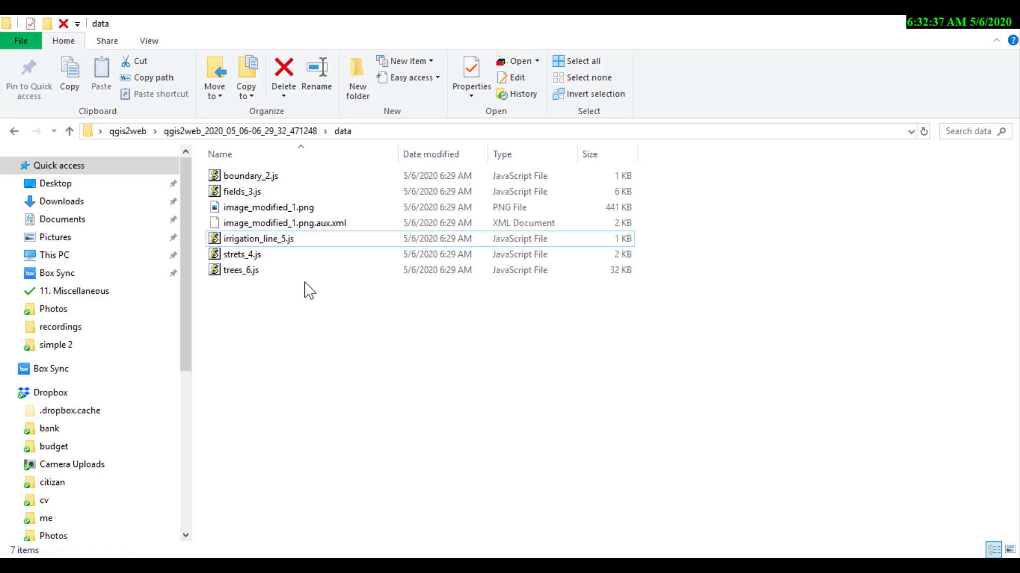
pyautogui.click(250, 210)
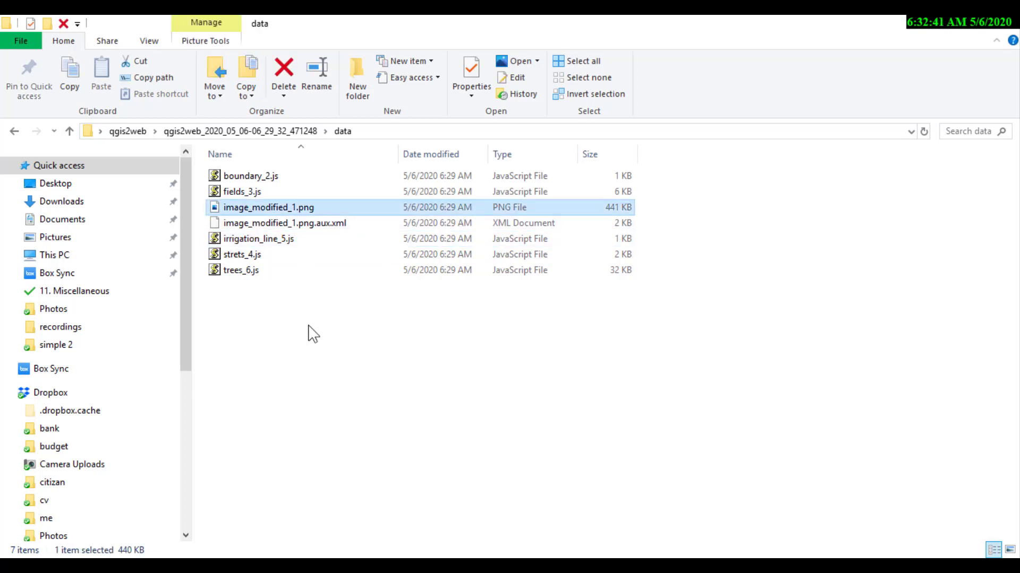
pyautogui.click(310, 334)
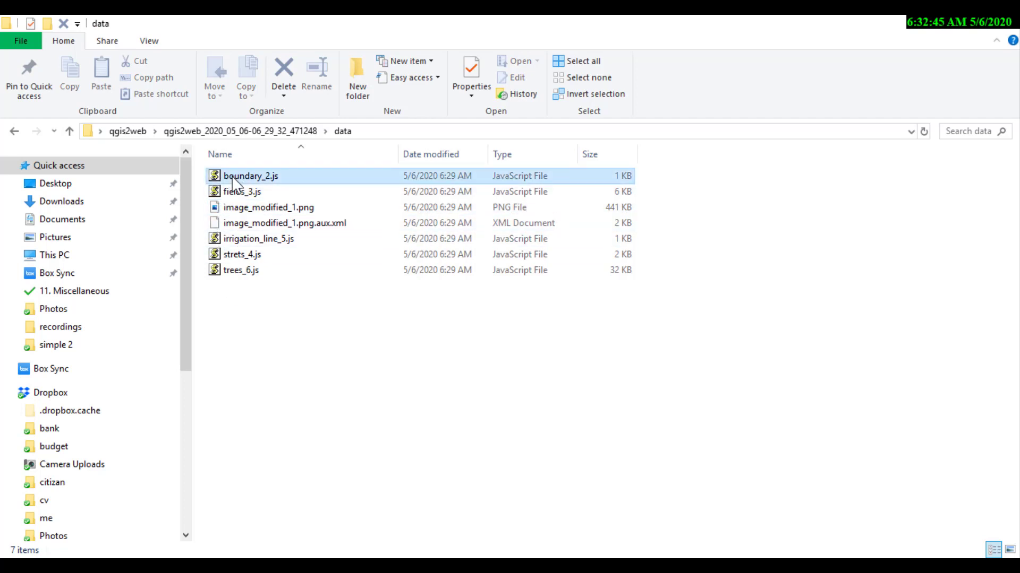
# Open boundary_2.js in Notepad++, examine its name, CRS, feature properties and geometry coordinates, and close the editor
pyautogui.rightClick(233, 179)
pyautogui.click(326, 215)
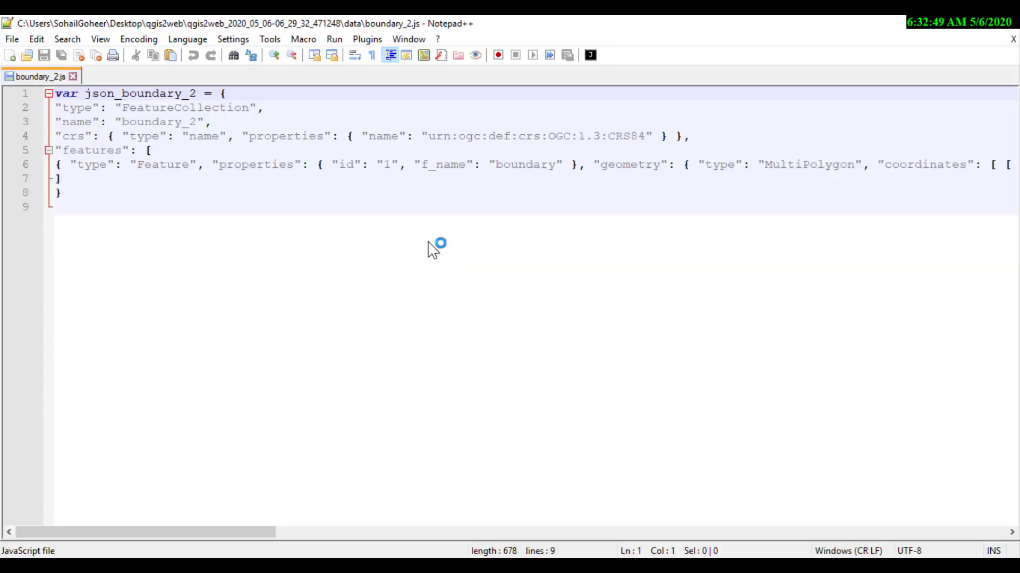
pyautogui.moveTo(85, 199); pyautogui.dragTo(34, 97)
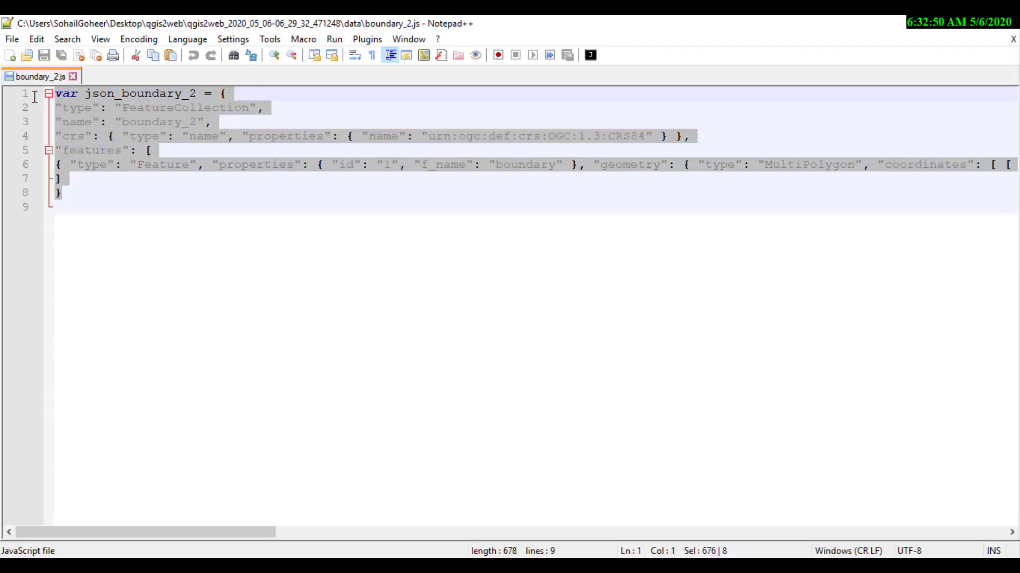
pyautogui.click(157, 211)
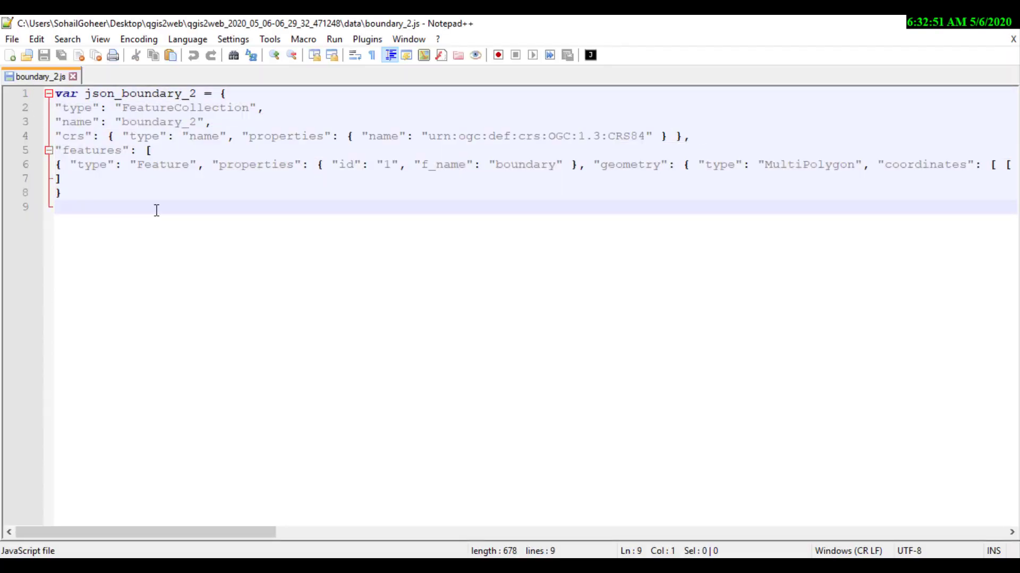
pyautogui.click(102, 106)
pyautogui.click(77, 122)
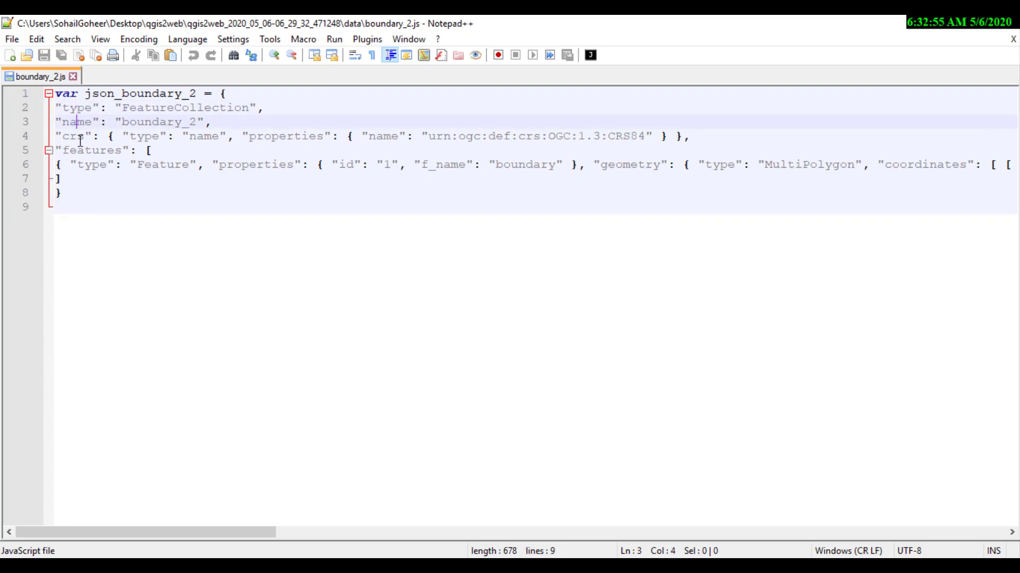
pyautogui.click(81, 138)
pyautogui.moveTo(91, 166); pyautogui.dragTo(110, 167)
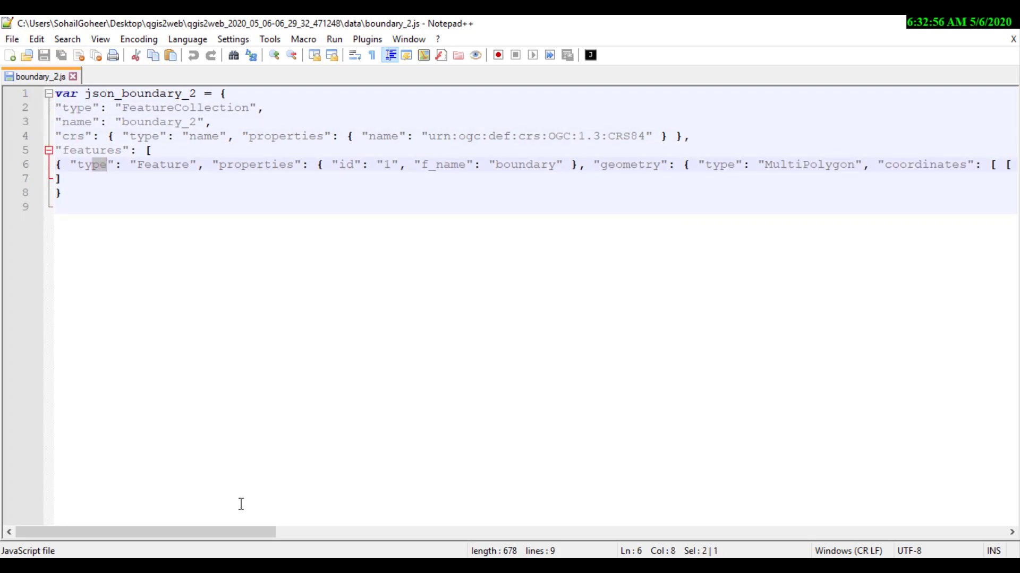
pyautogui.click(661, 165)
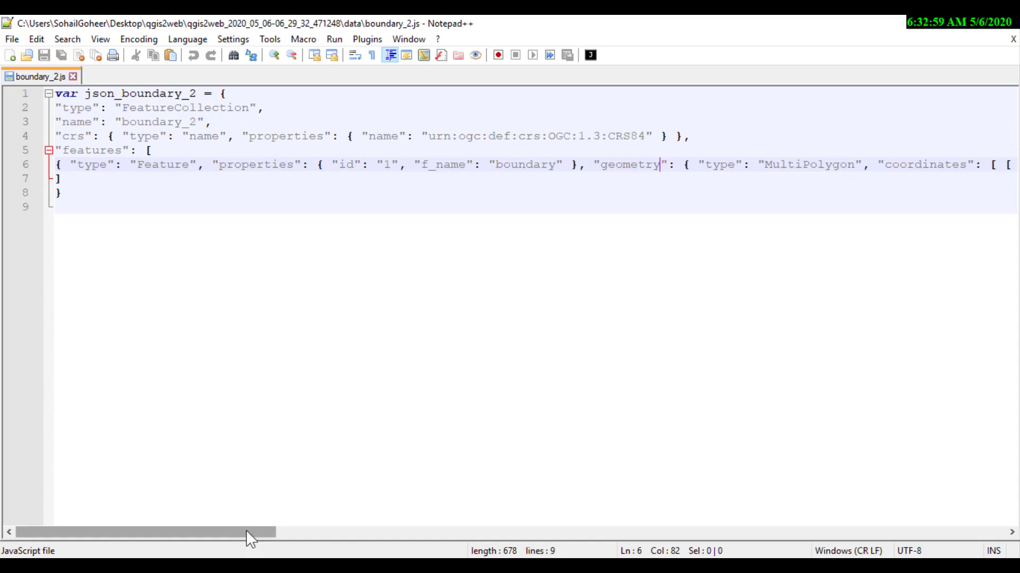
pyautogui.moveTo(247, 530); pyautogui.dragTo(882, 552)
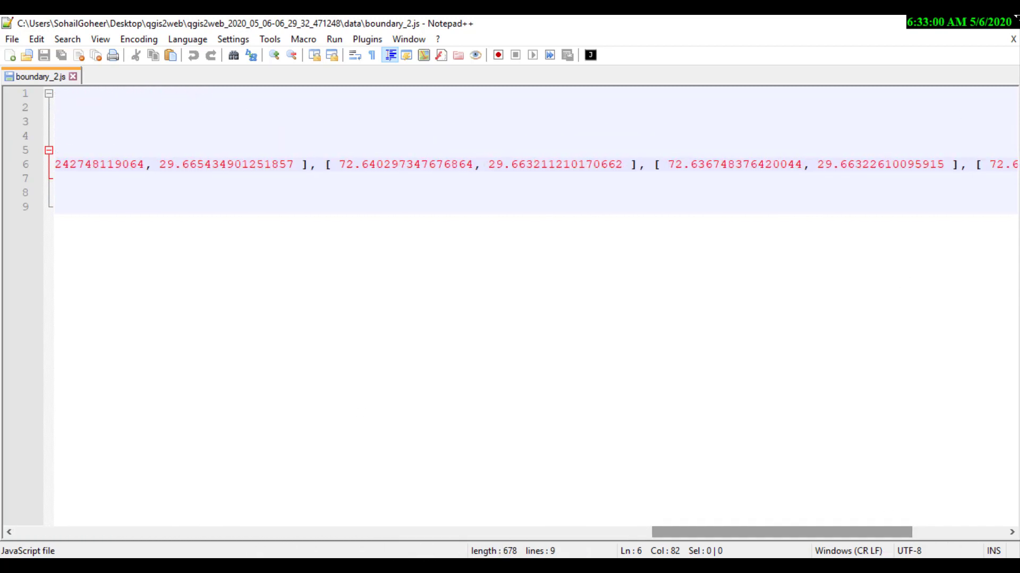
pyautogui.click(1003, 25)
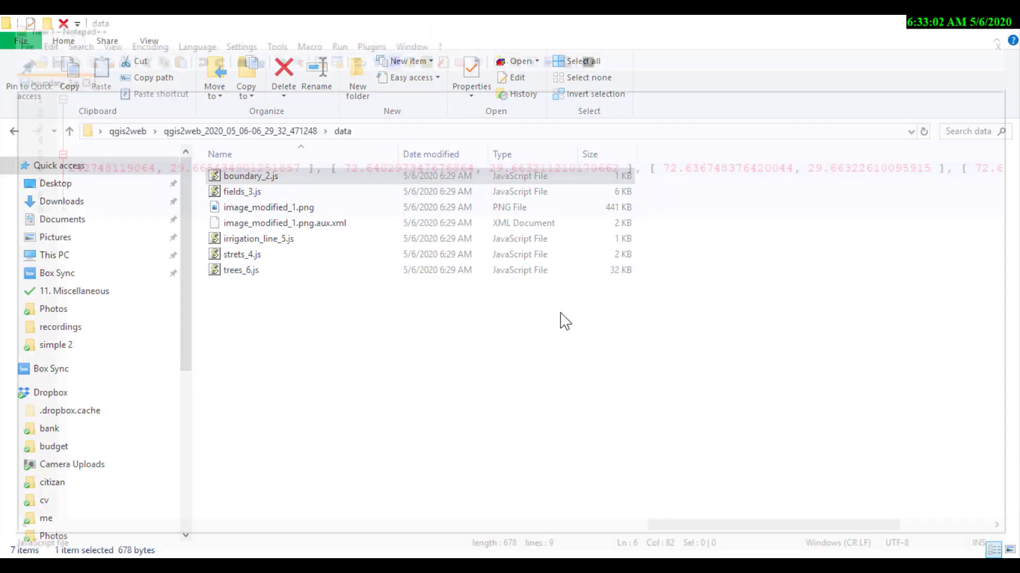
# Open trees_6.js in Notepad++, examine its list of MultiPoint features, and close the file and editor
pyautogui.click(234, 274)
pyautogui.hotkey('shift', 'F10')
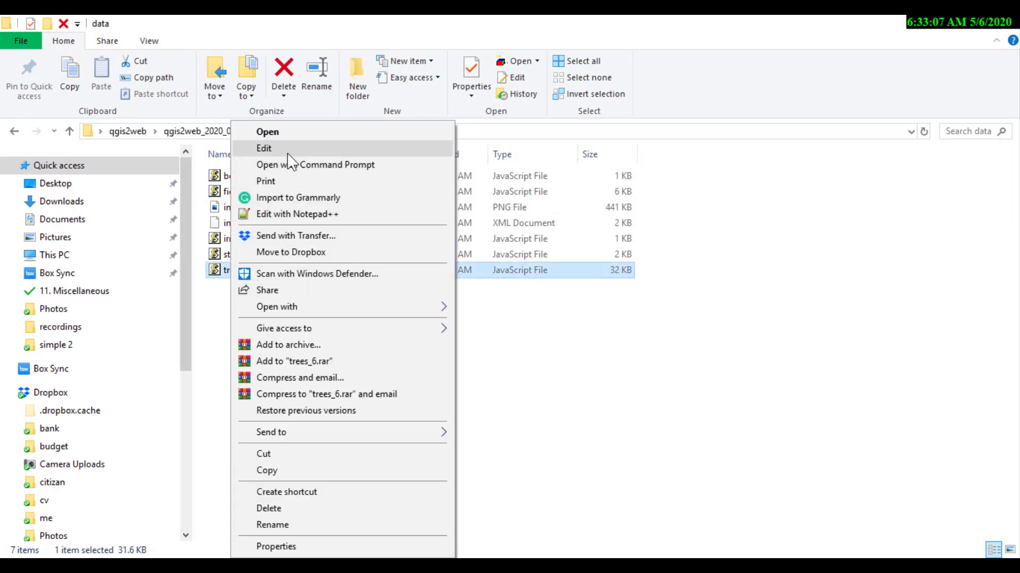
pyautogui.click(299, 212)
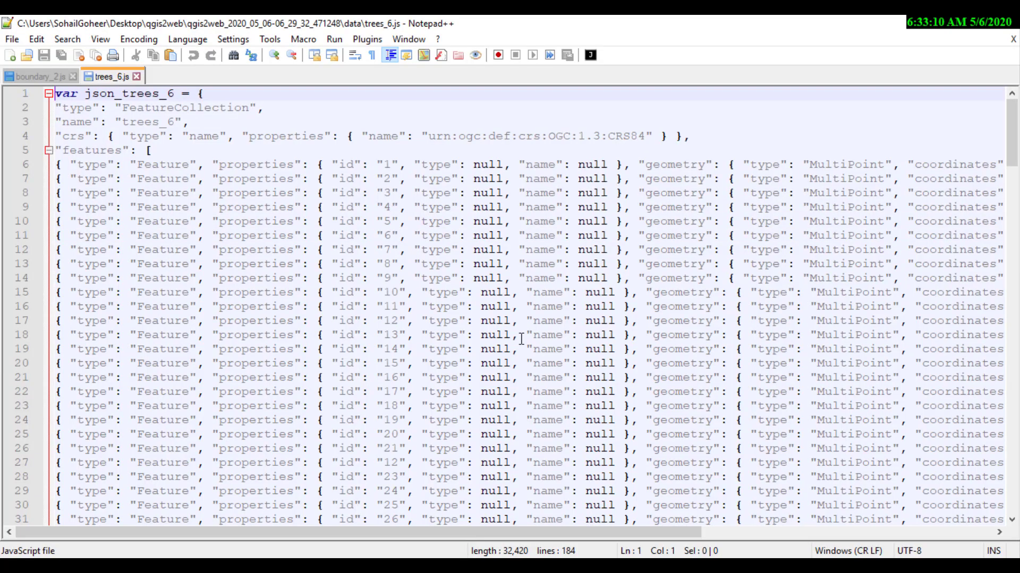
pyautogui.scroll(-20, 531, 292)
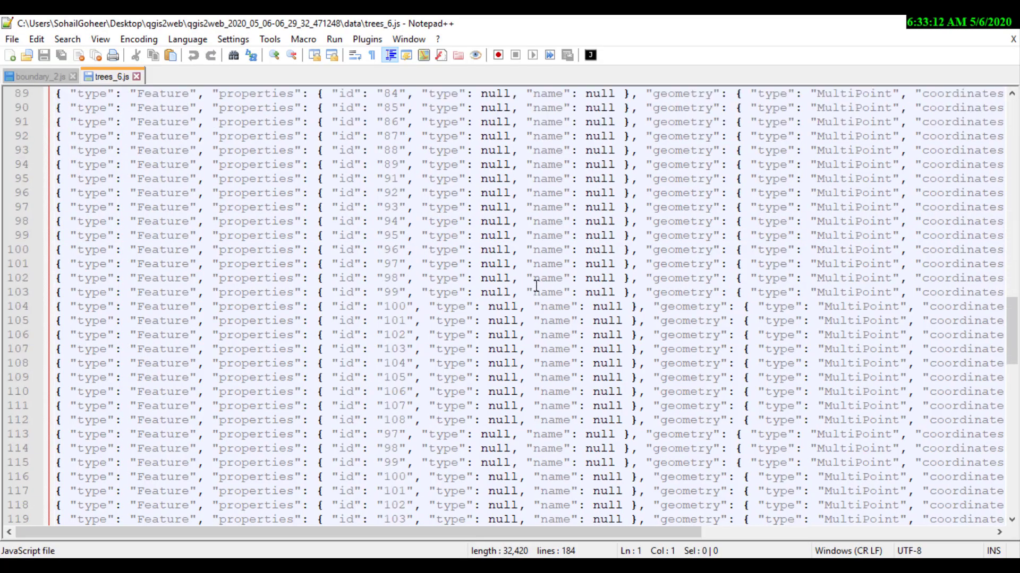
pyautogui.scroll(-20, 536, 286)
pyautogui.scroll(9, 540, 281)
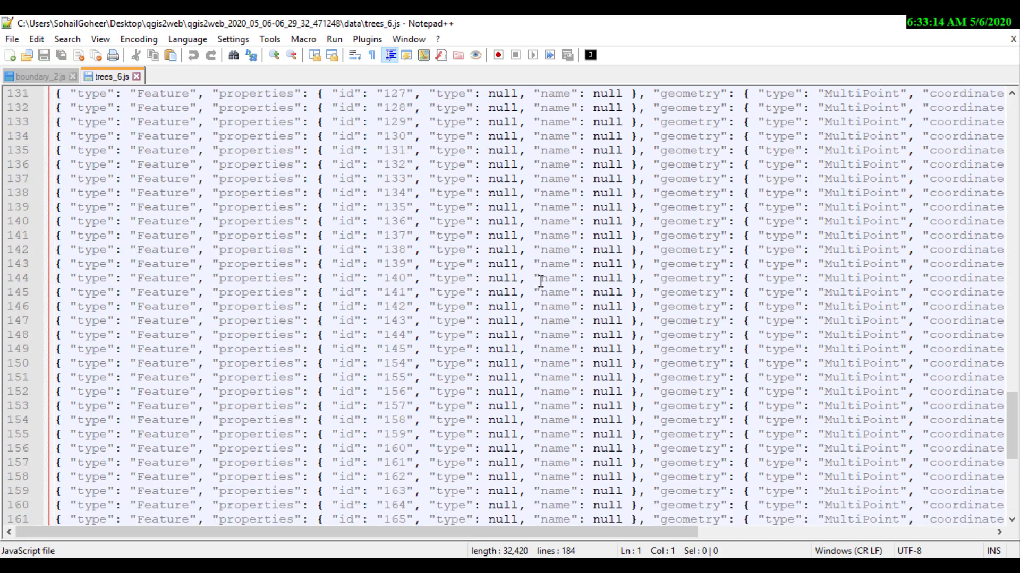
pyautogui.scroll(20, 541, 282)
pyautogui.scroll(10, 538, 275)
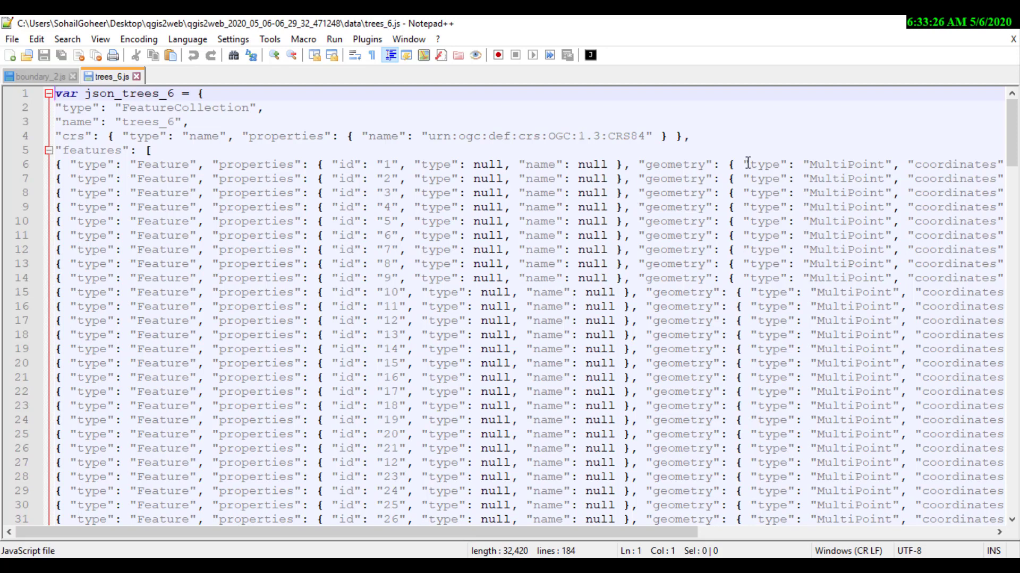
pyautogui.click(751, 136)
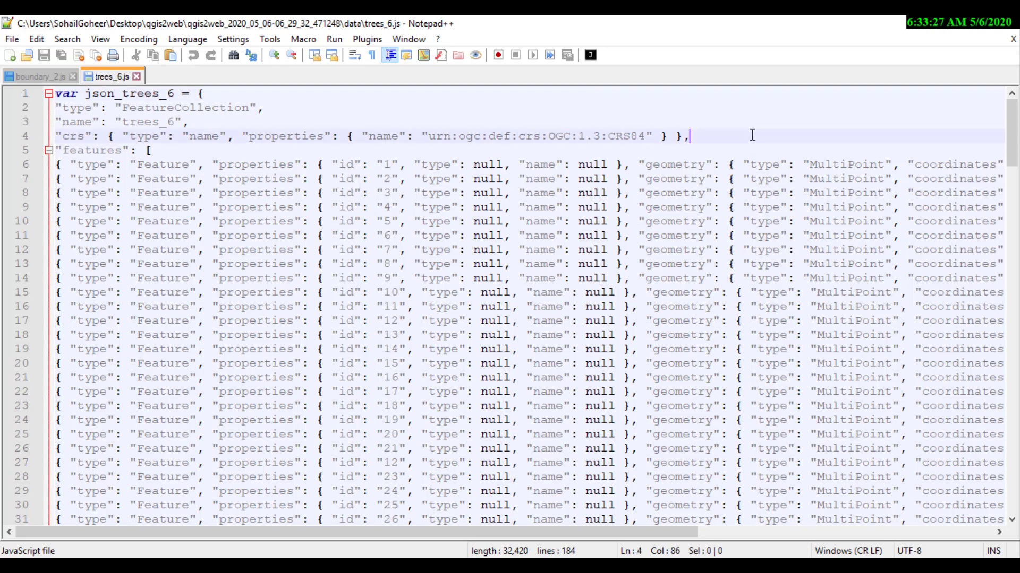
pyautogui.click(1014, 39)
pyautogui.click(1015, 24)
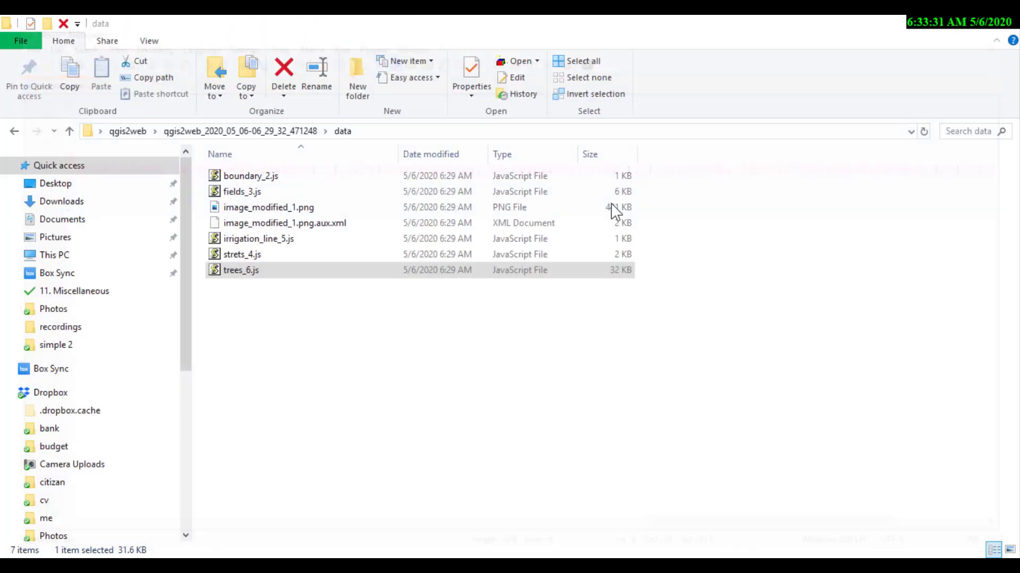
# Return to the parent qgis2web folder and rename the exported web map folder as field
pyautogui.click(15, 131)
pyautogui.click(269, 325)
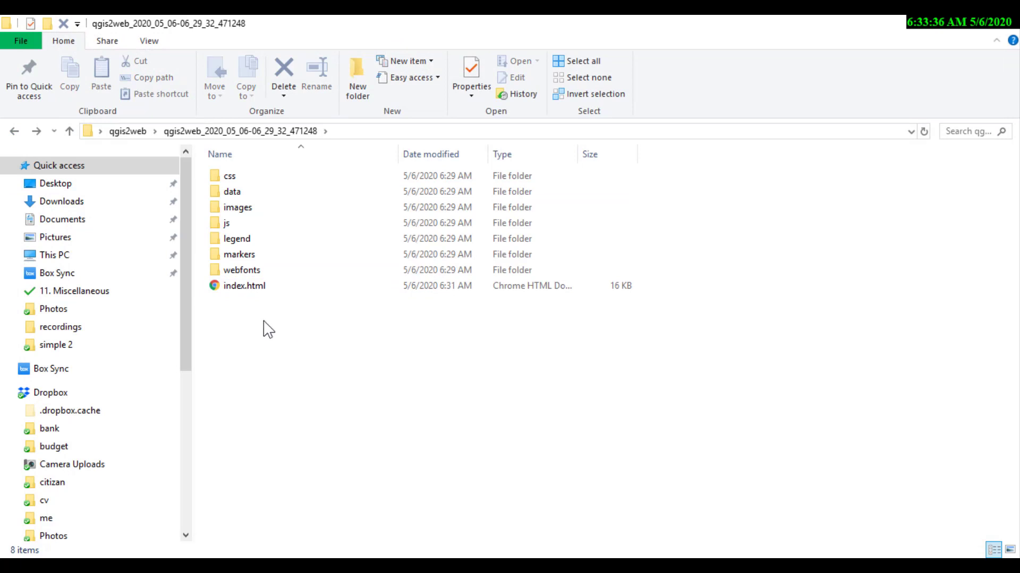
pyautogui.click(16, 132)
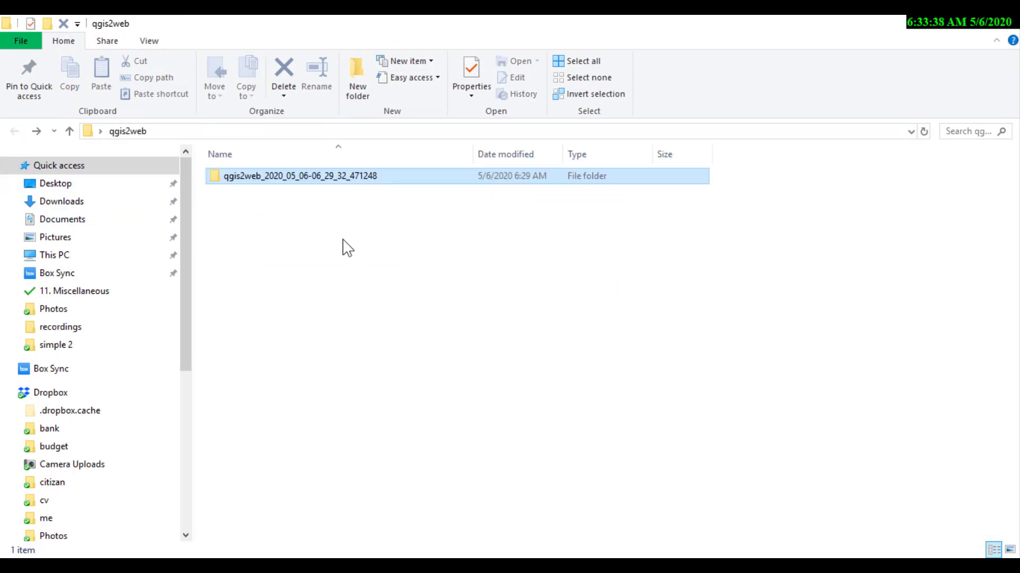
pyautogui.press('F2')
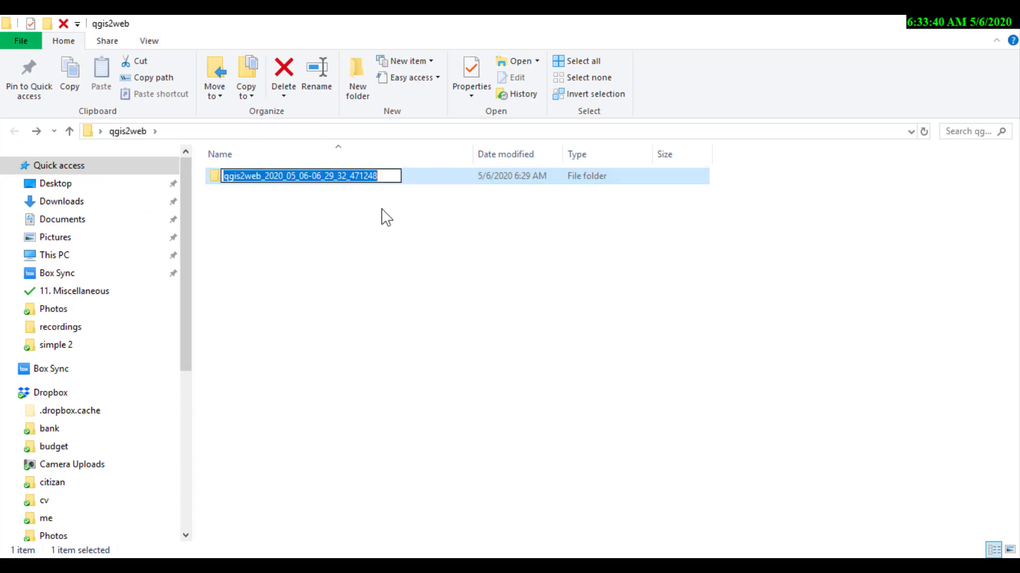
pyautogui.write('f')
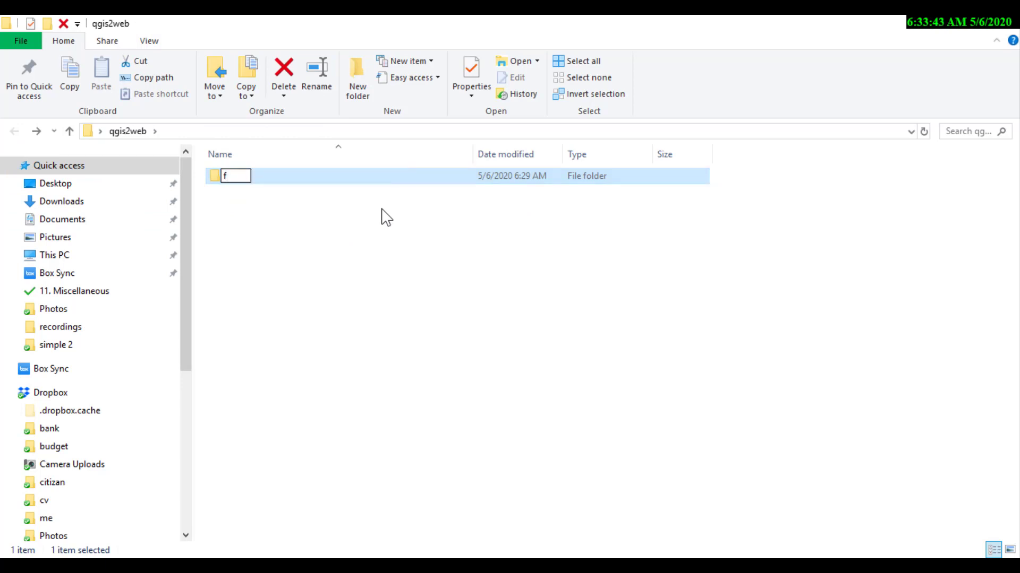
pyautogui.write('ield')
pyautogui.press('Return')
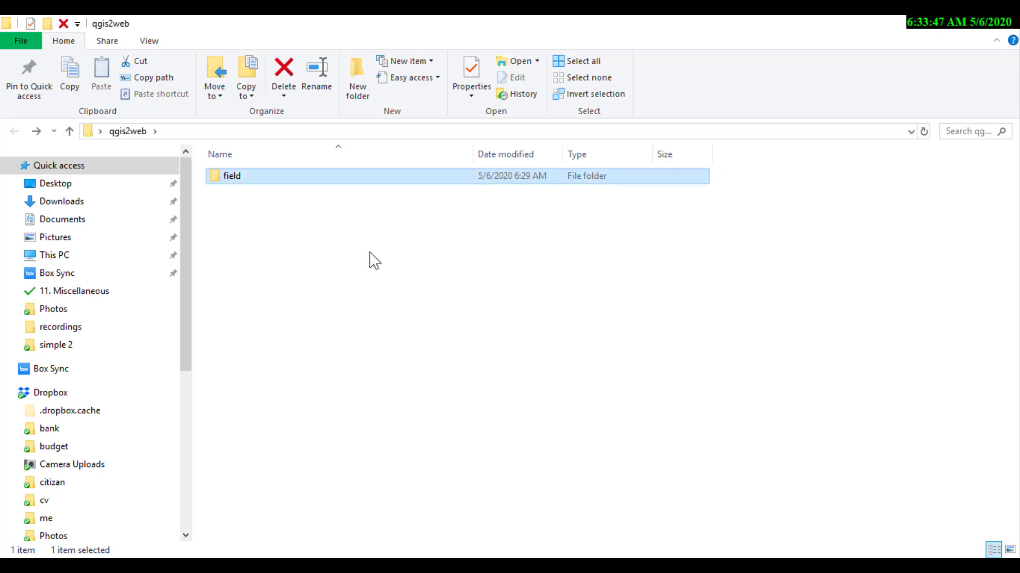
# Copy the field folder from qgis2web into the workspace folder under C:\xampp\htdocs
pyautogui.click(252, 181)
pyautogui.press('super+d')
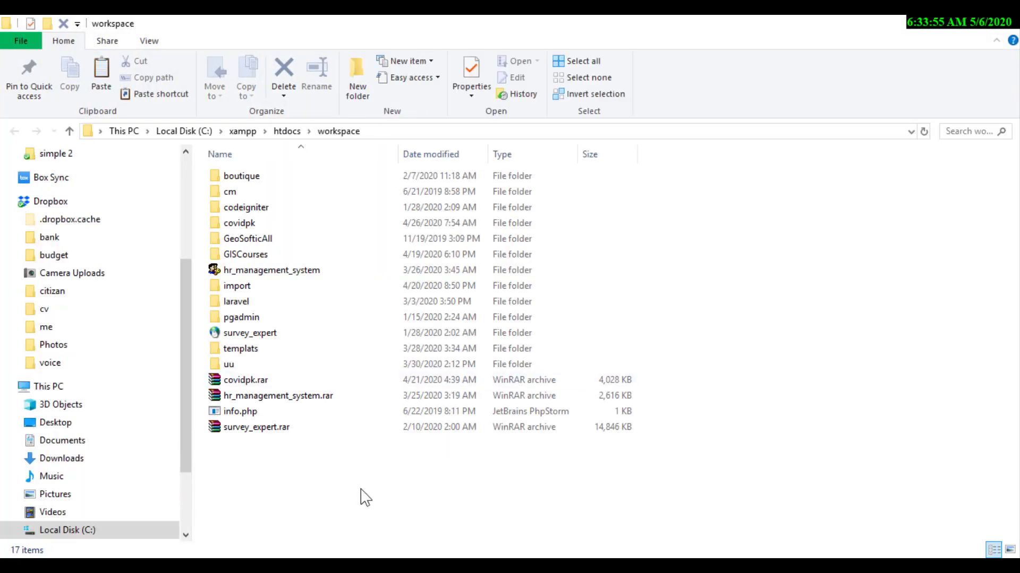
pyautogui.hotkey('ctrl', 'v')
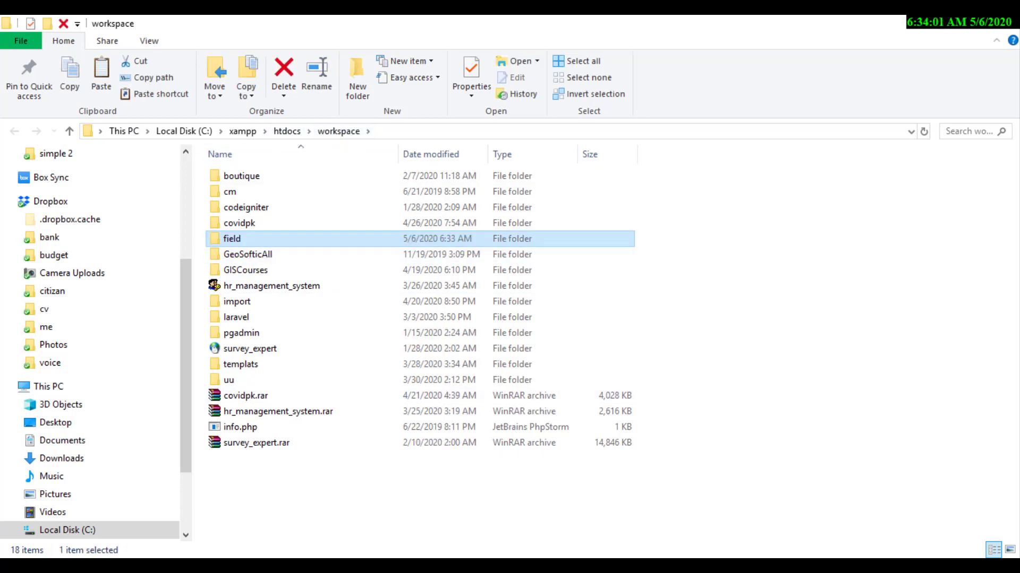
# Switch to Chrome and load localhost/workspace/field/ in a new tab
pyautogui.hotkey('alt', 'Tab')
pyautogui.click(870, 27)
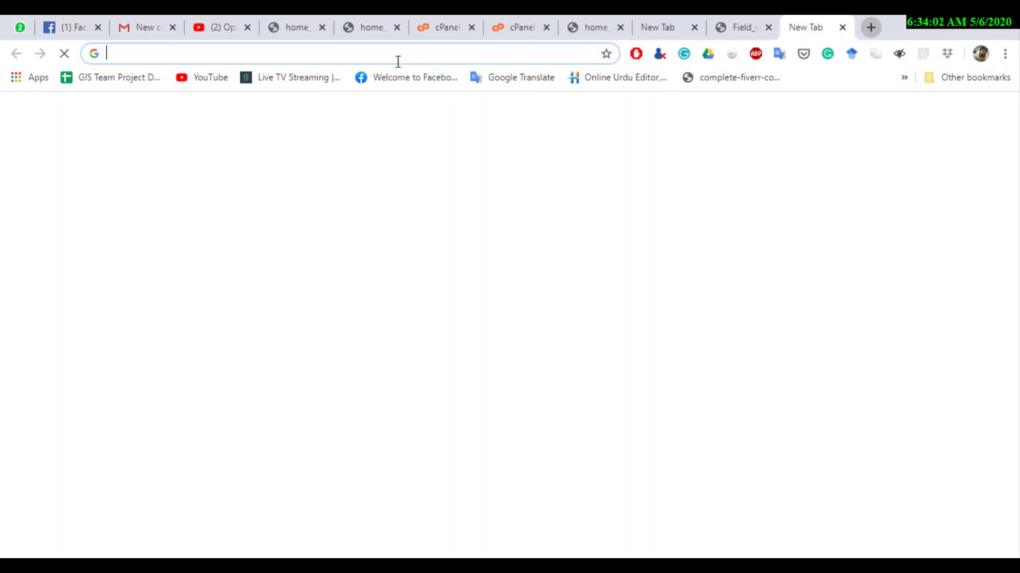
pyautogui.write('localhost/workspace')
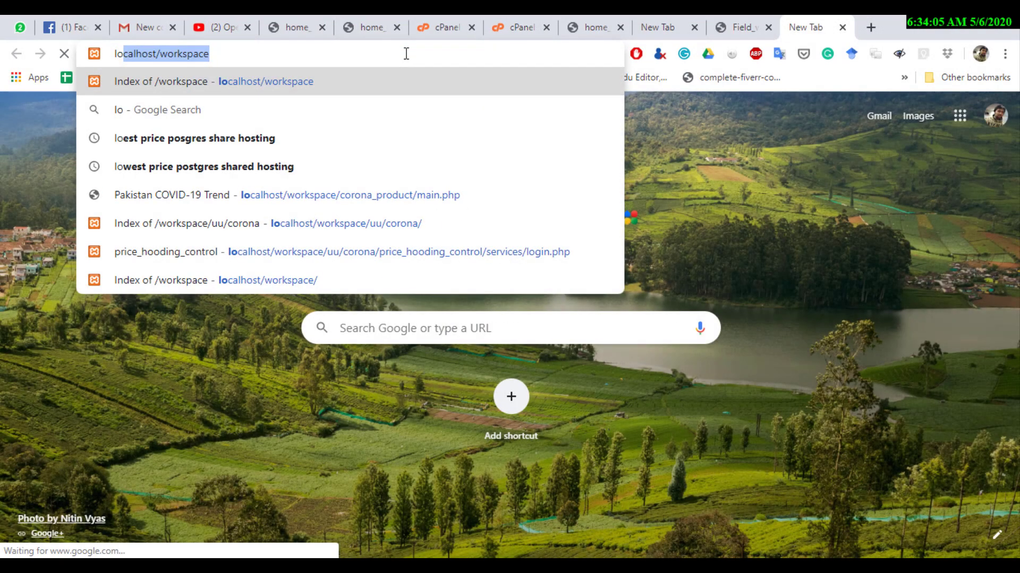
pyautogui.write('/')
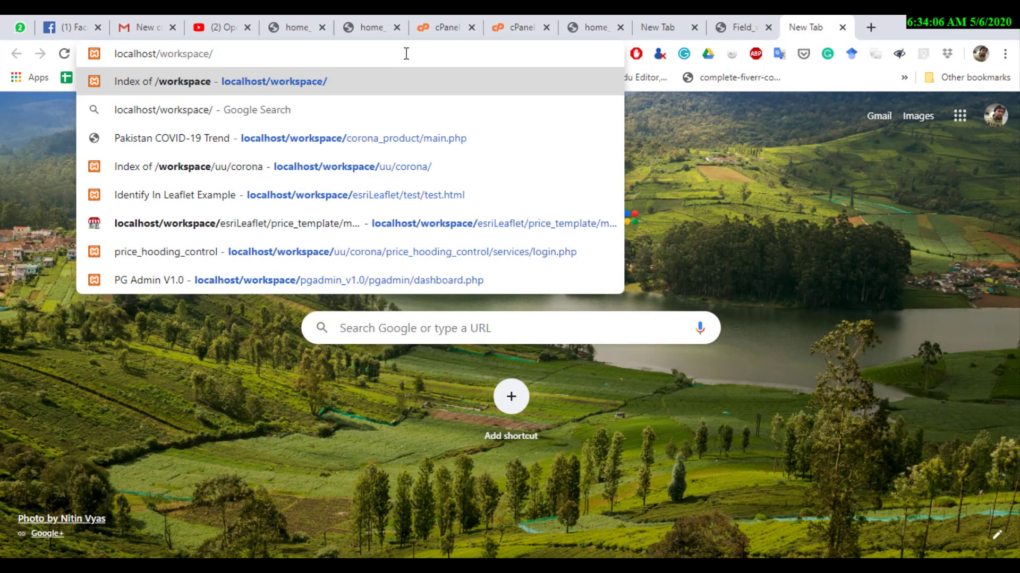
pyautogui.write('field/')
pyautogui.press('Return')
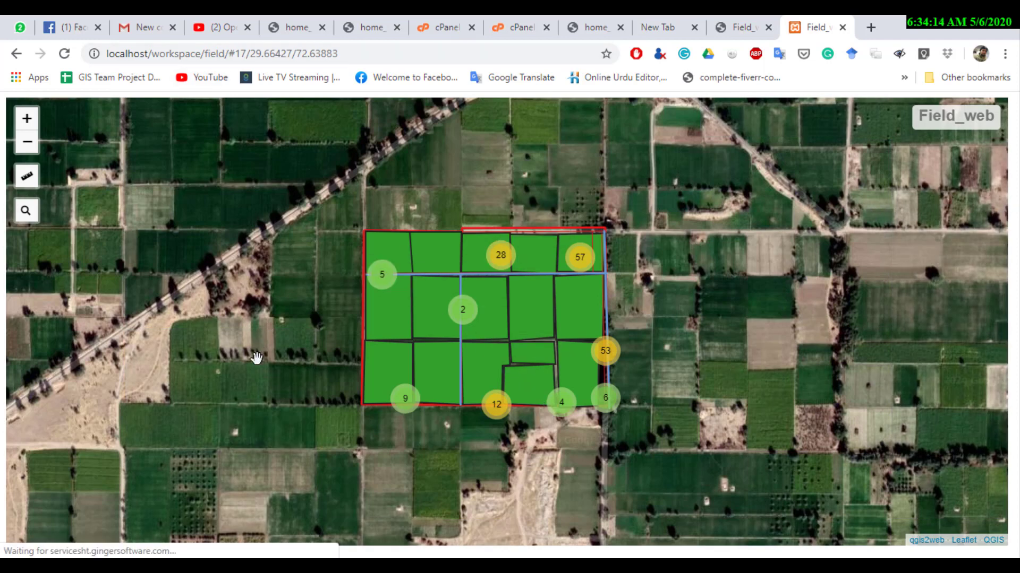
# Look over the farm parcels and surrounding imagery on the locally served Field_web map, and close its tab
pyautogui.moveTo(712, 278); pyautogui.dragTo(738, 297)
pyautogui.moveTo(741, 257); pyautogui.dragTo(740, 235)
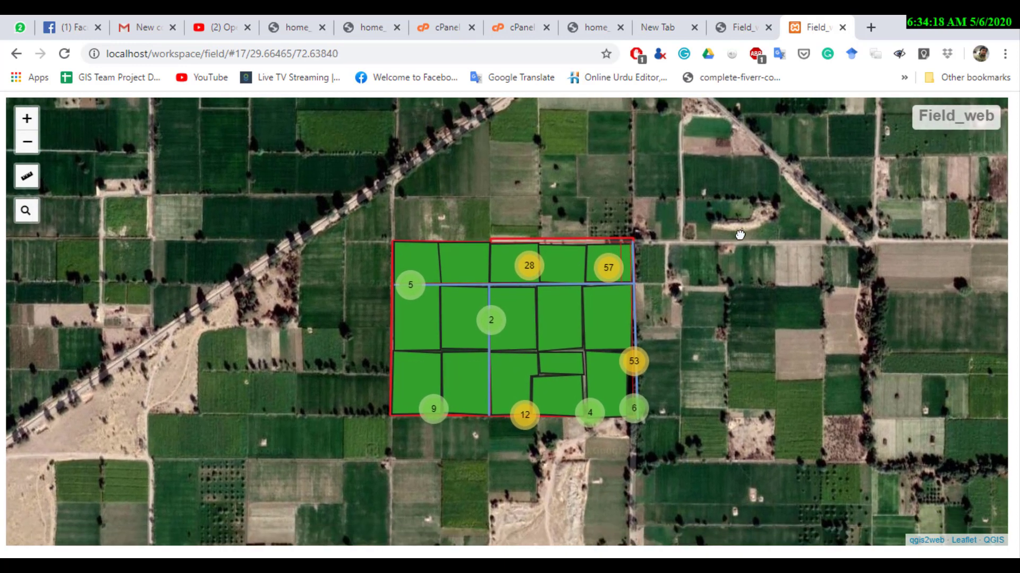
pyautogui.moveTo(222, 215)
pyautogui.mouseDown()
pyautogui.moveTo(190, 205)
pyautogui.moveTo(237, 204)
pyautogui.mouseUp()
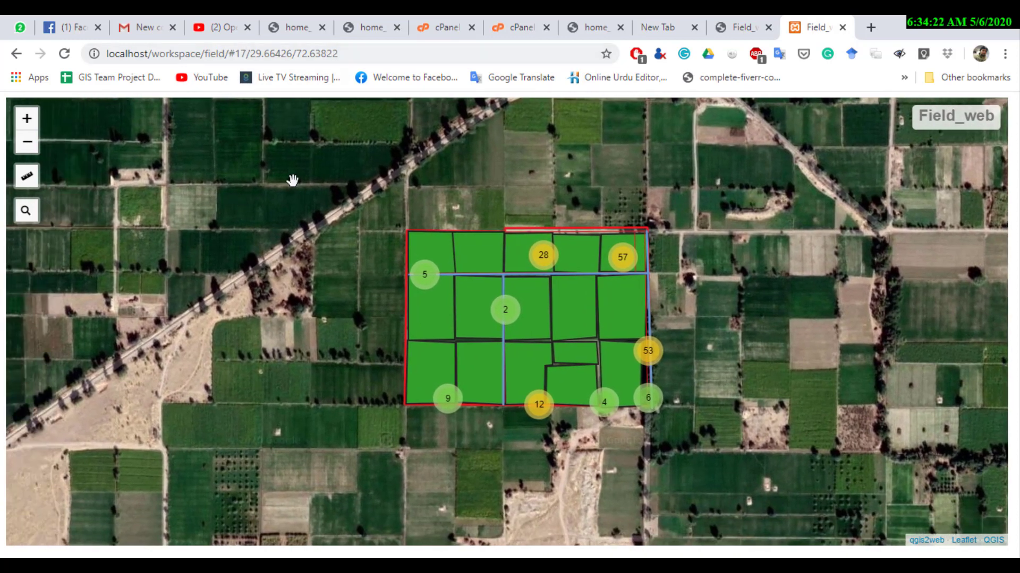
pyautogui.moveTo(288, 175); pyautogui.dragTo(136, 166)
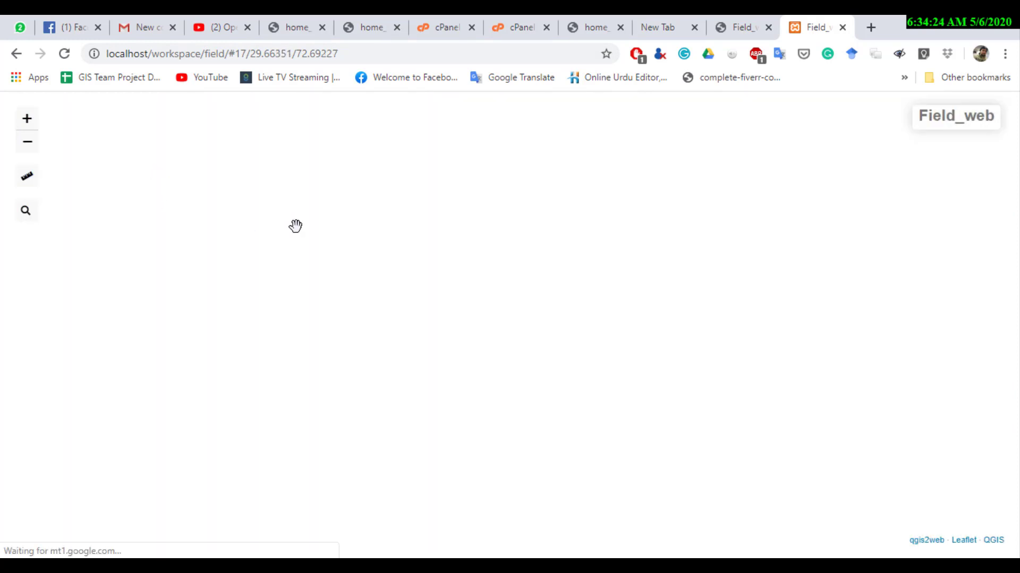
pyautogui.click(842, 27)
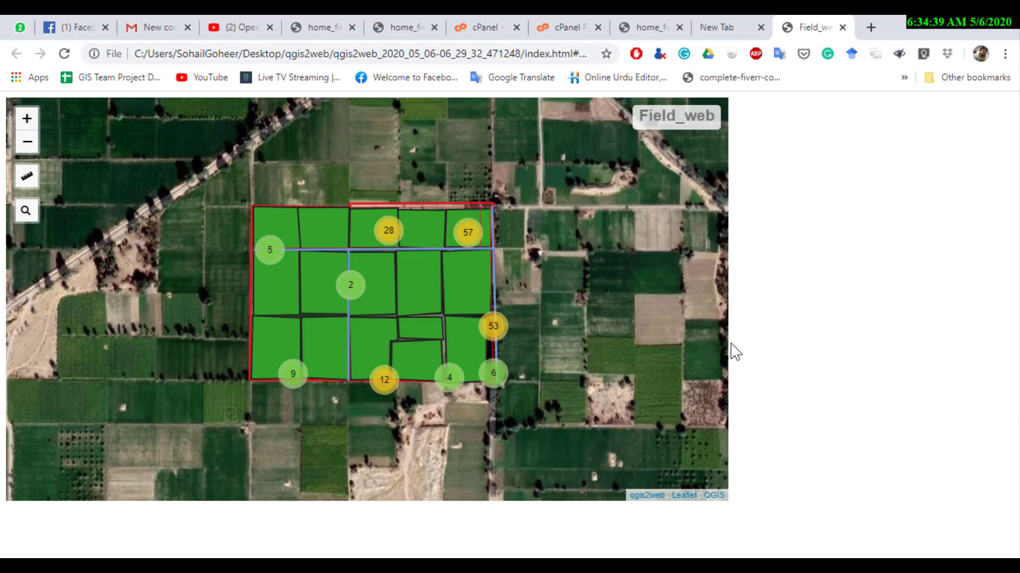
pyautogui.moveTo(543, 277); pyautogui.dragTo(597, 296)
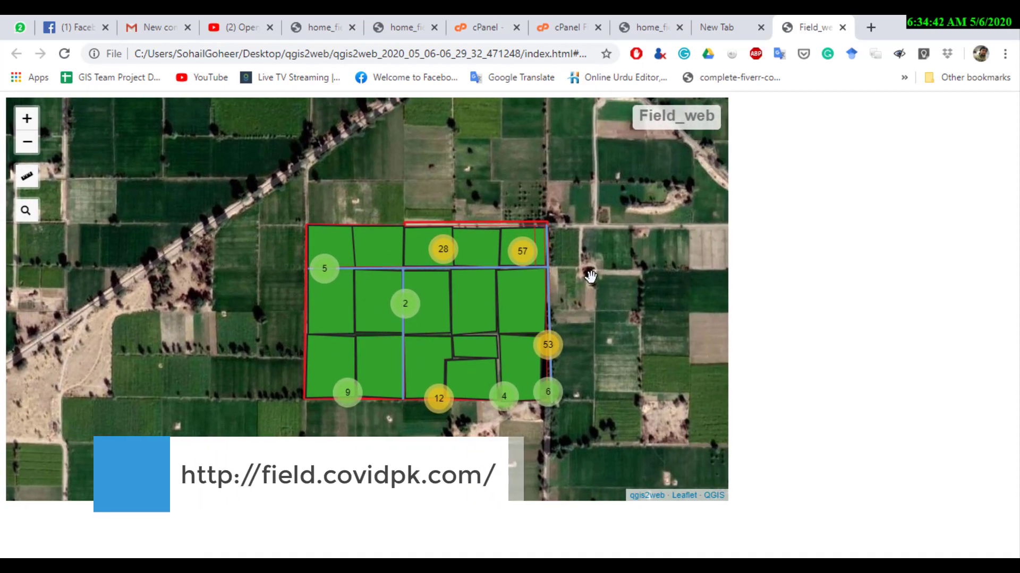
pyautogui.moveTo(608, 266); pyautogui.dragTo(559, 245)
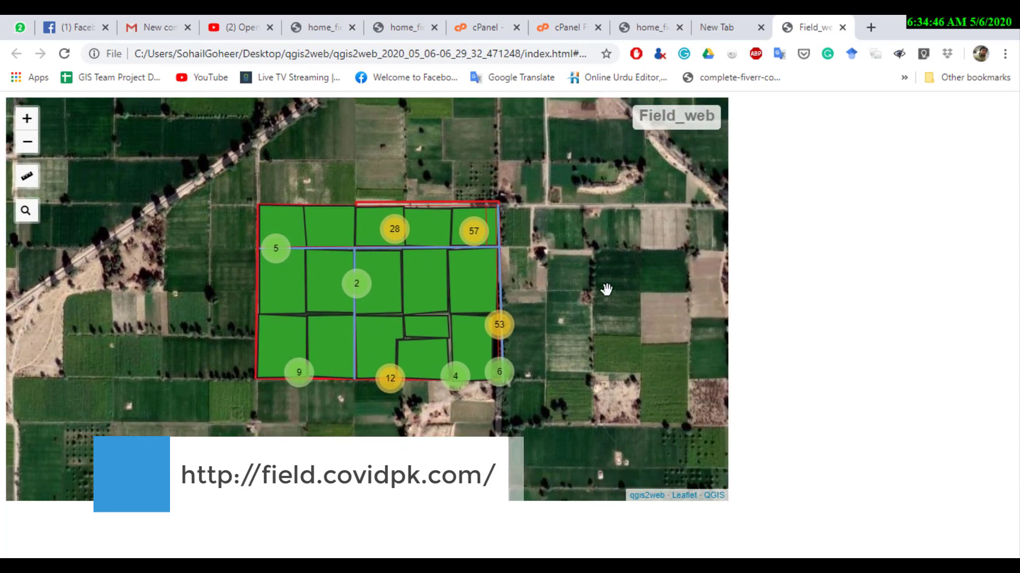
pyautogui.moveTo(606, 289); pyautogui.dragTo(597, 323)
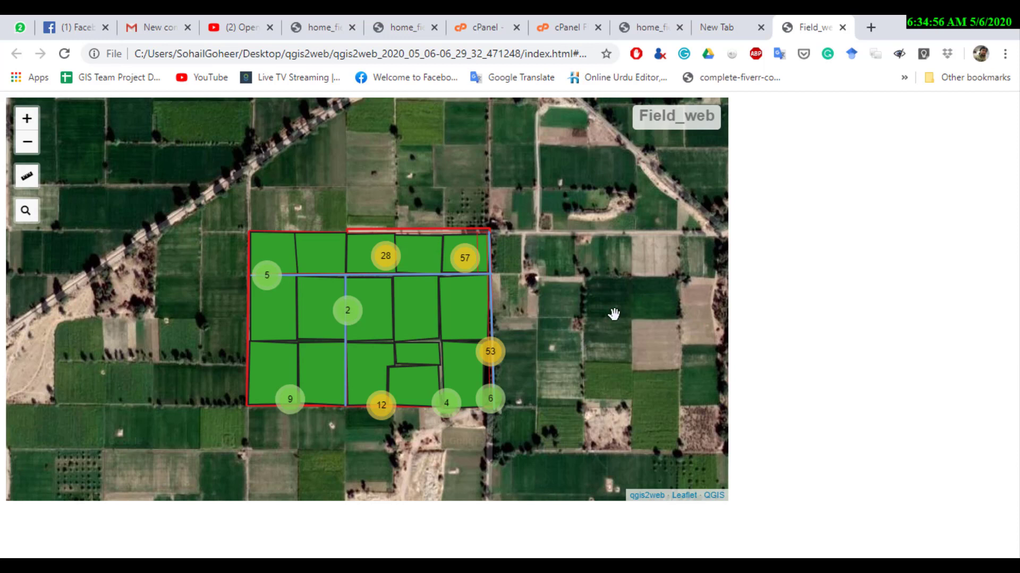
pyautogui.moveTo(613, 313); pyautogui.dragTo(590, 287)
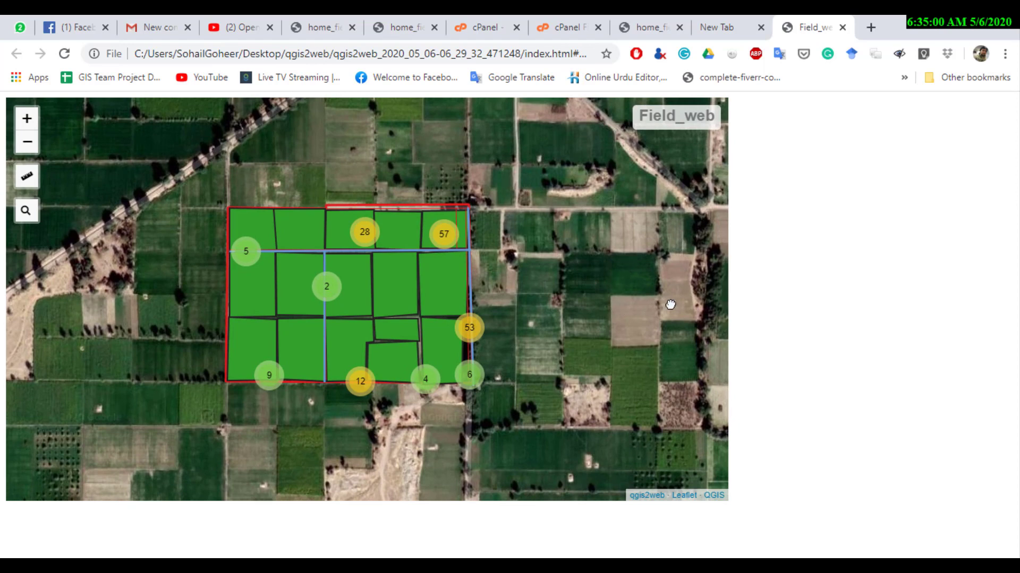
pyautogui.moveTo(669, 302); pyautogui.dragTo(670, 291)
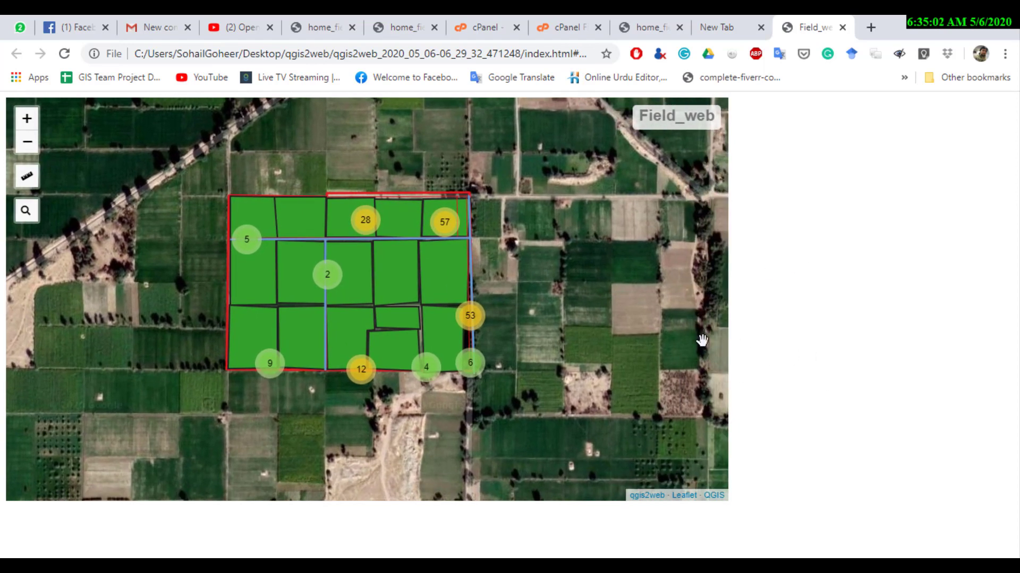
pyautogui.moveTo(653, 278)
pyautogui.mouseDown()
pyautogui.moveTo(655, 310)
pyautogui.moveTo(651, 275)
pyautogui.mouseUp()
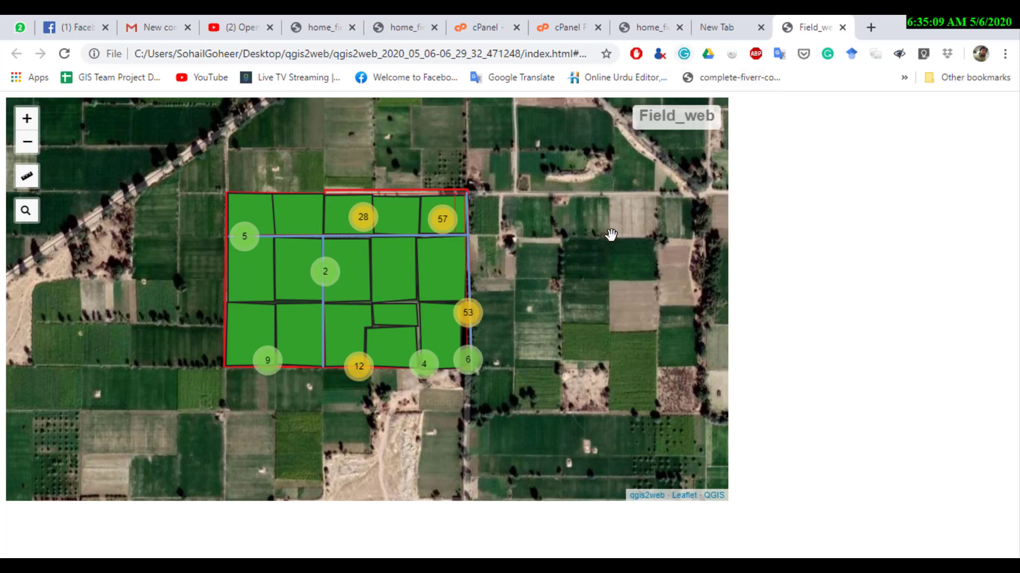
pyautogui.moveTo(615, 263); pyautogui.dragTo(560, 267)
pyautogui.moveTo(517, 294); pyautogui.dragTo(578, 292)
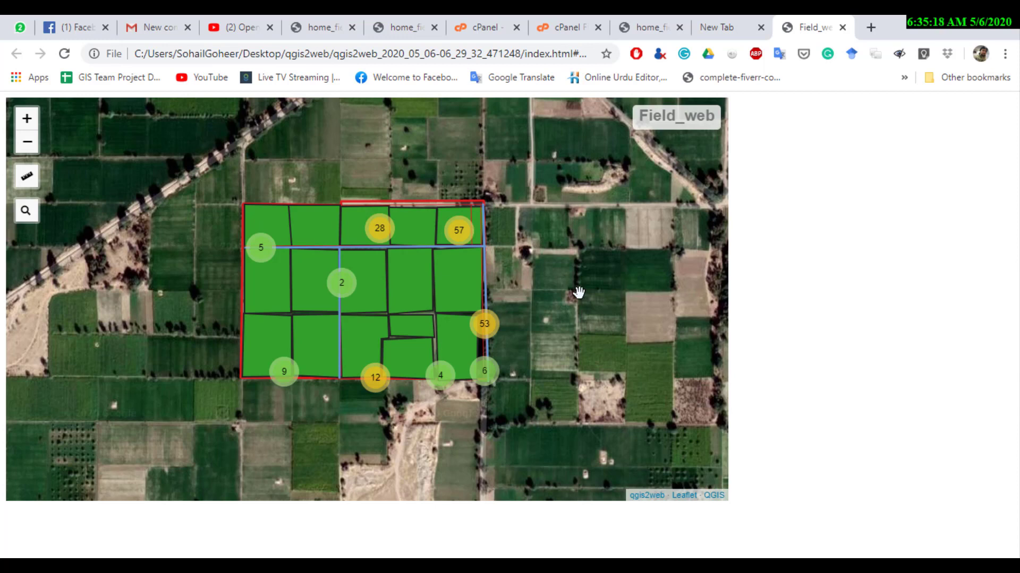
pyautogui.moveTo(587, 289); pyautogui.dragTo(567, 292)
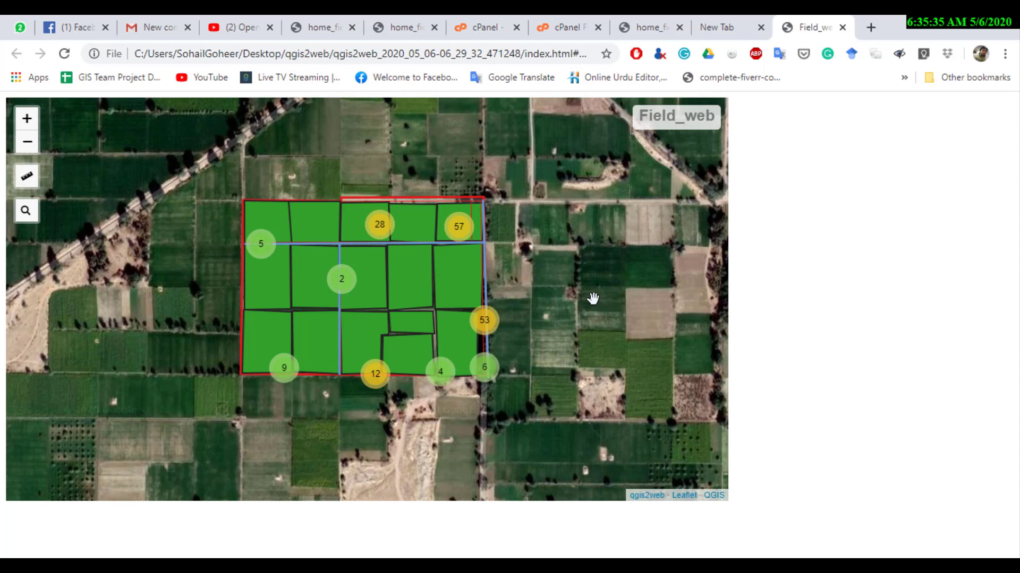
pyautogui.moveTo(585, 298); pyautogui.dragTo(588, 314)
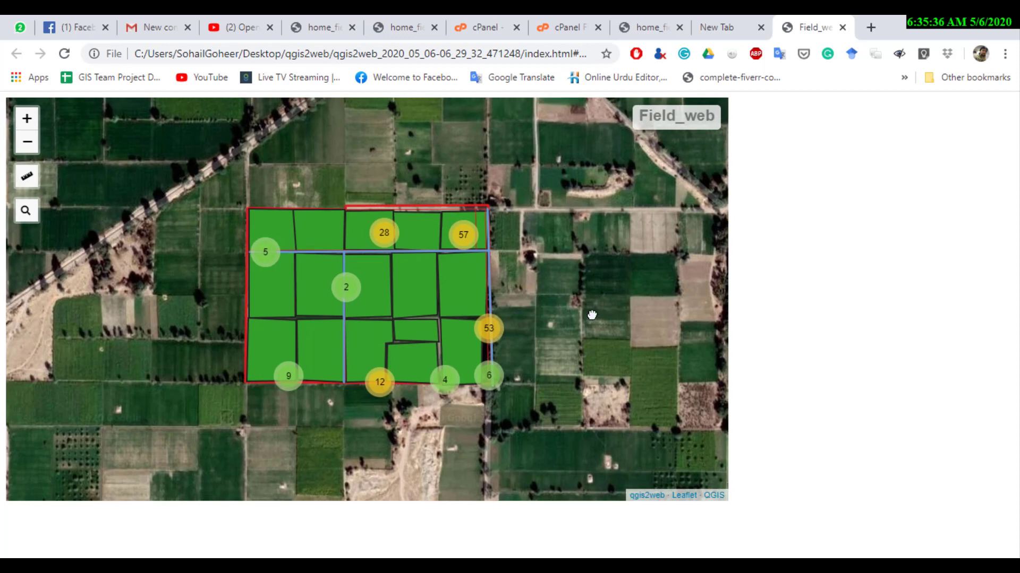
pyautogui.moveTo(576, 280)
pyautogui.mouseDown()
pyautogui.moveTo(574, 311)
pyautogui.moveTo(483, 216)
pyautogui.moveTo(582, 223)
pyautogui.moveTo(576, 278)
pyautogui.mouseUp()
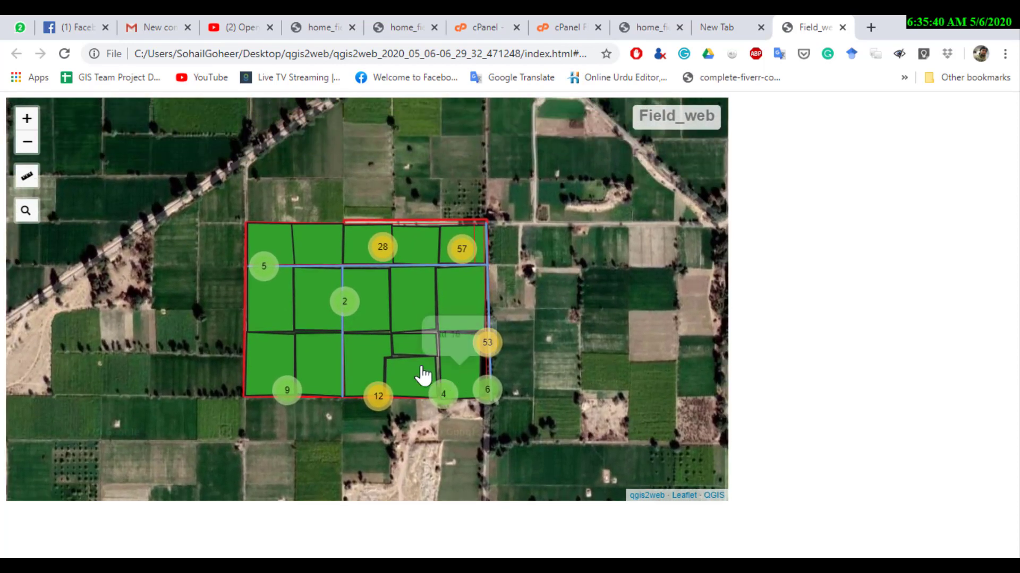
pyautogui.moveTo(585, 248); pyautogui.dragTo(569, 209)
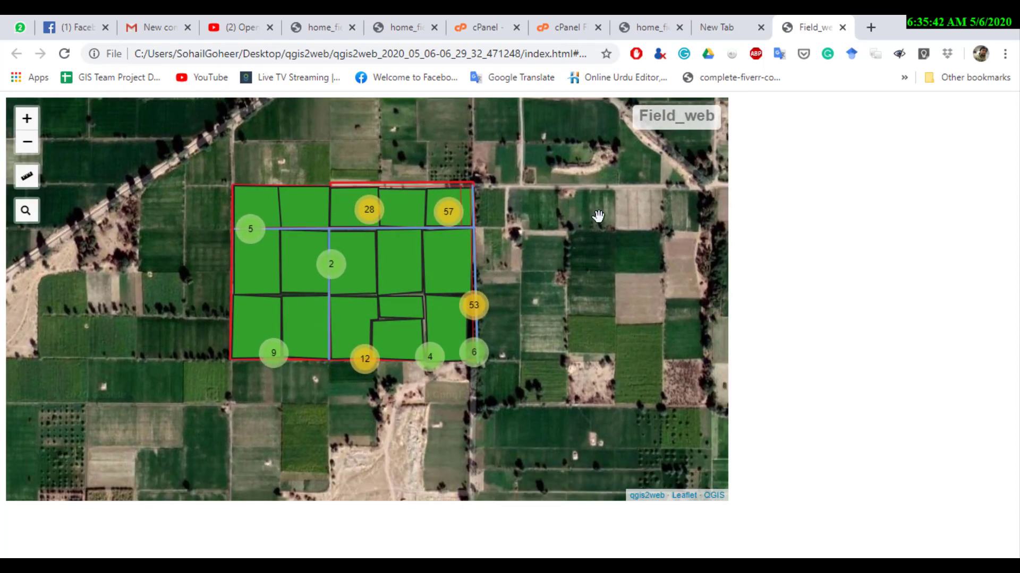